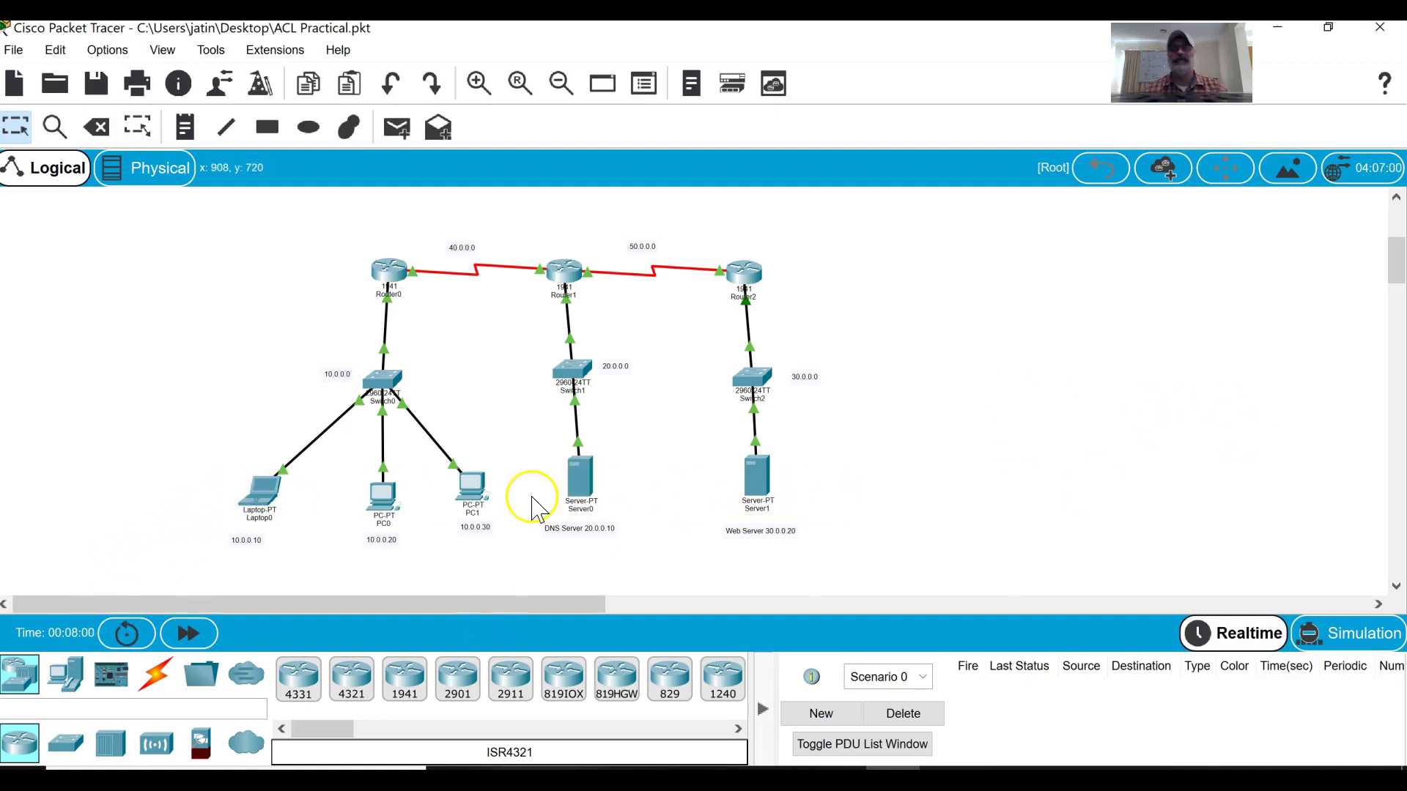
# - Review the DNS server records on Server0
pyautogui.click(581, 487)
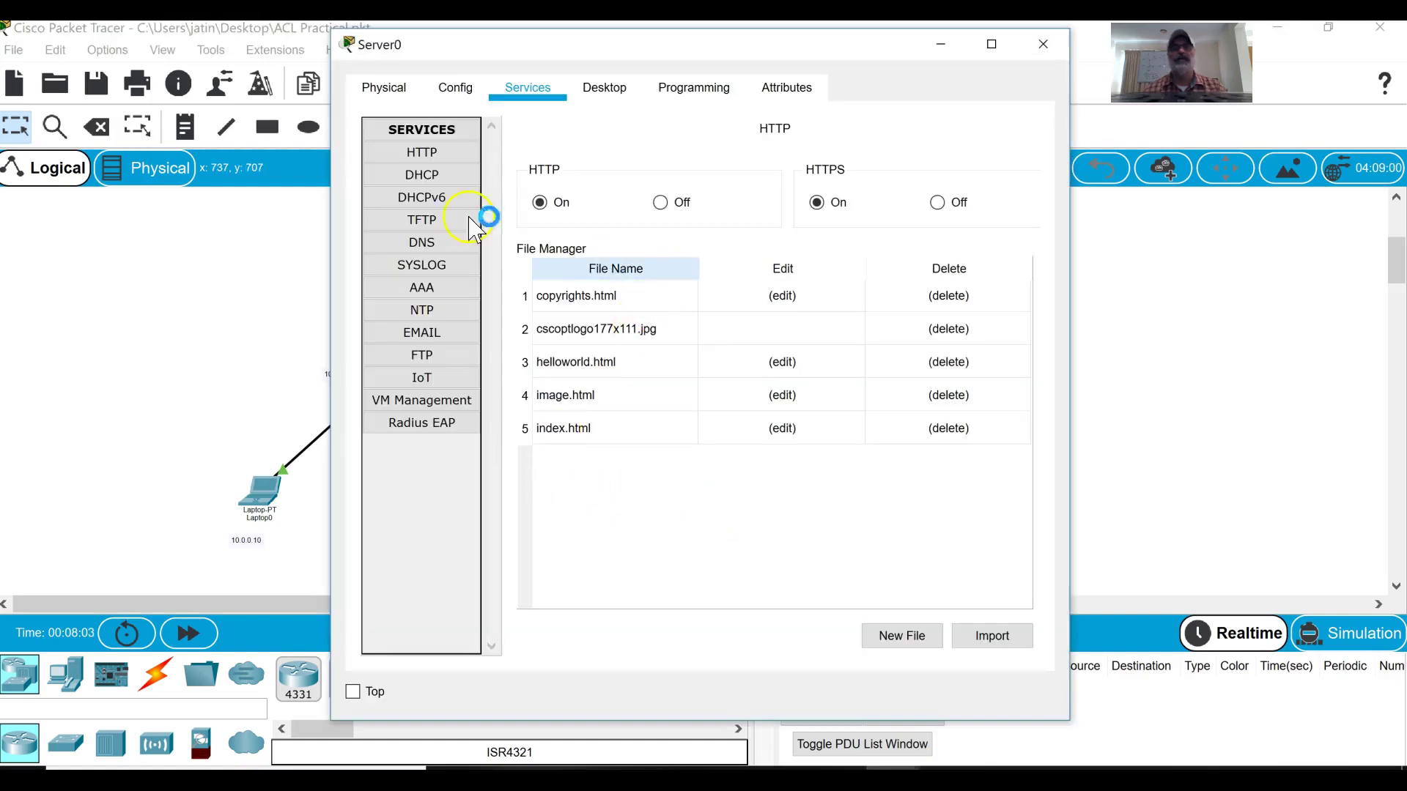
pyautogui.click(437, 244)
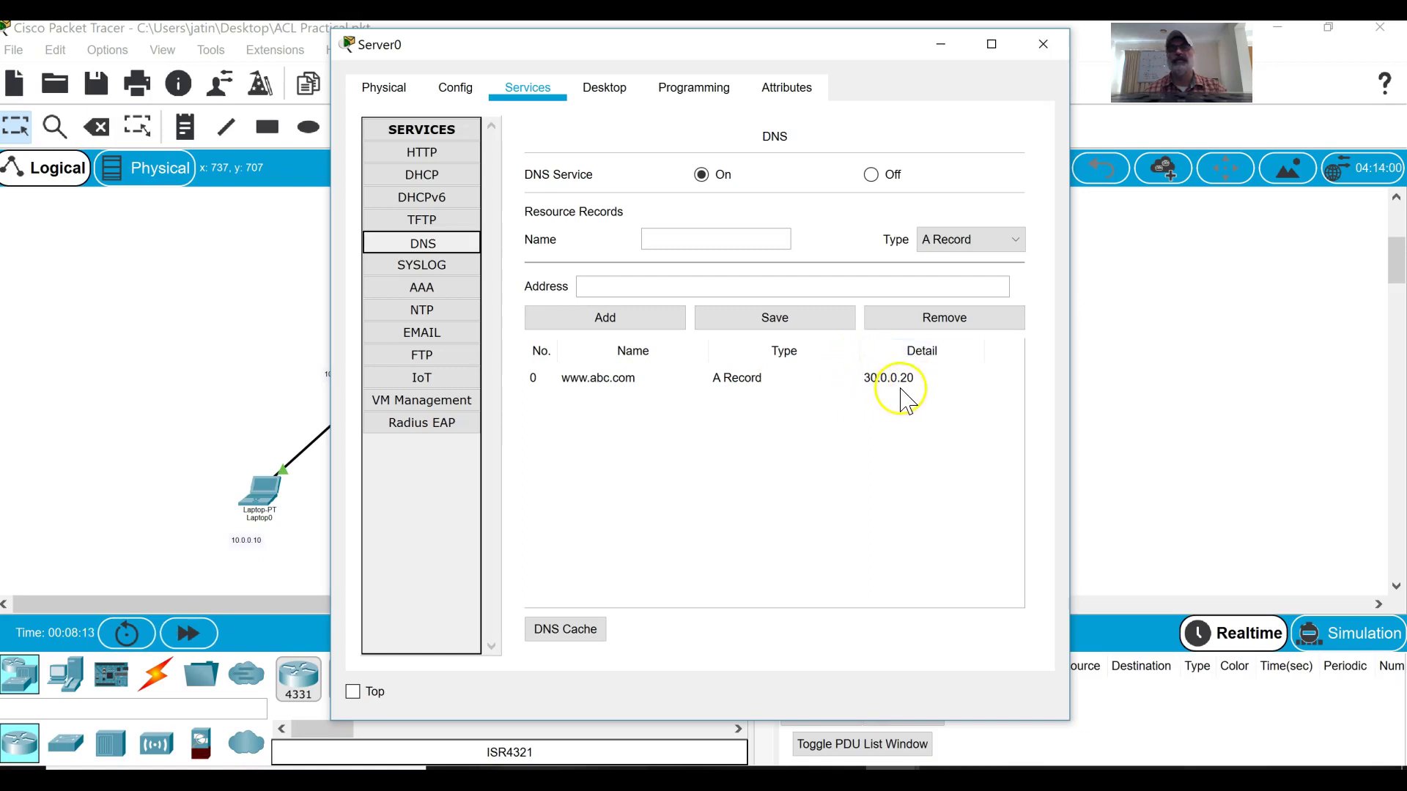
pyautogui.click(1043, 44)
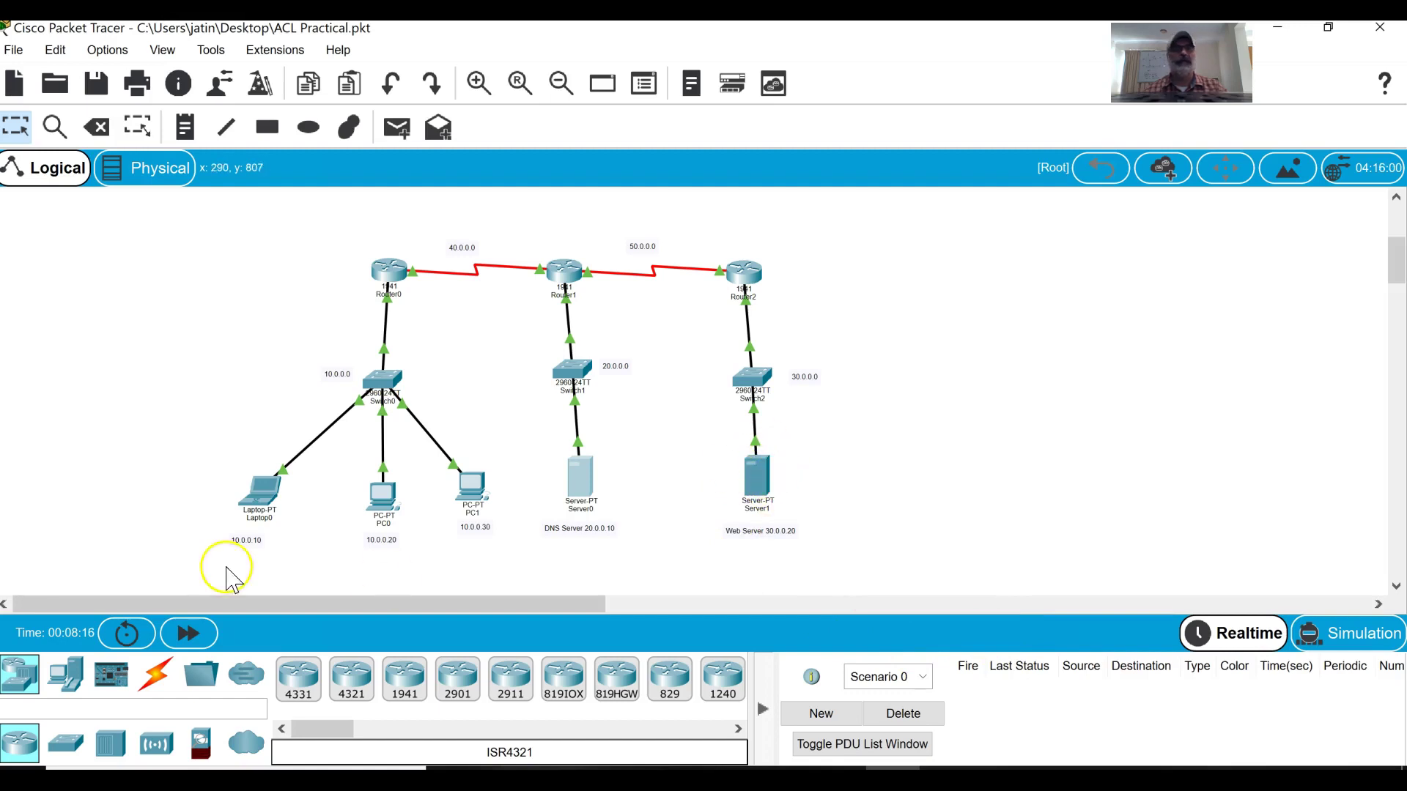
pyautogui.click(265, 490)
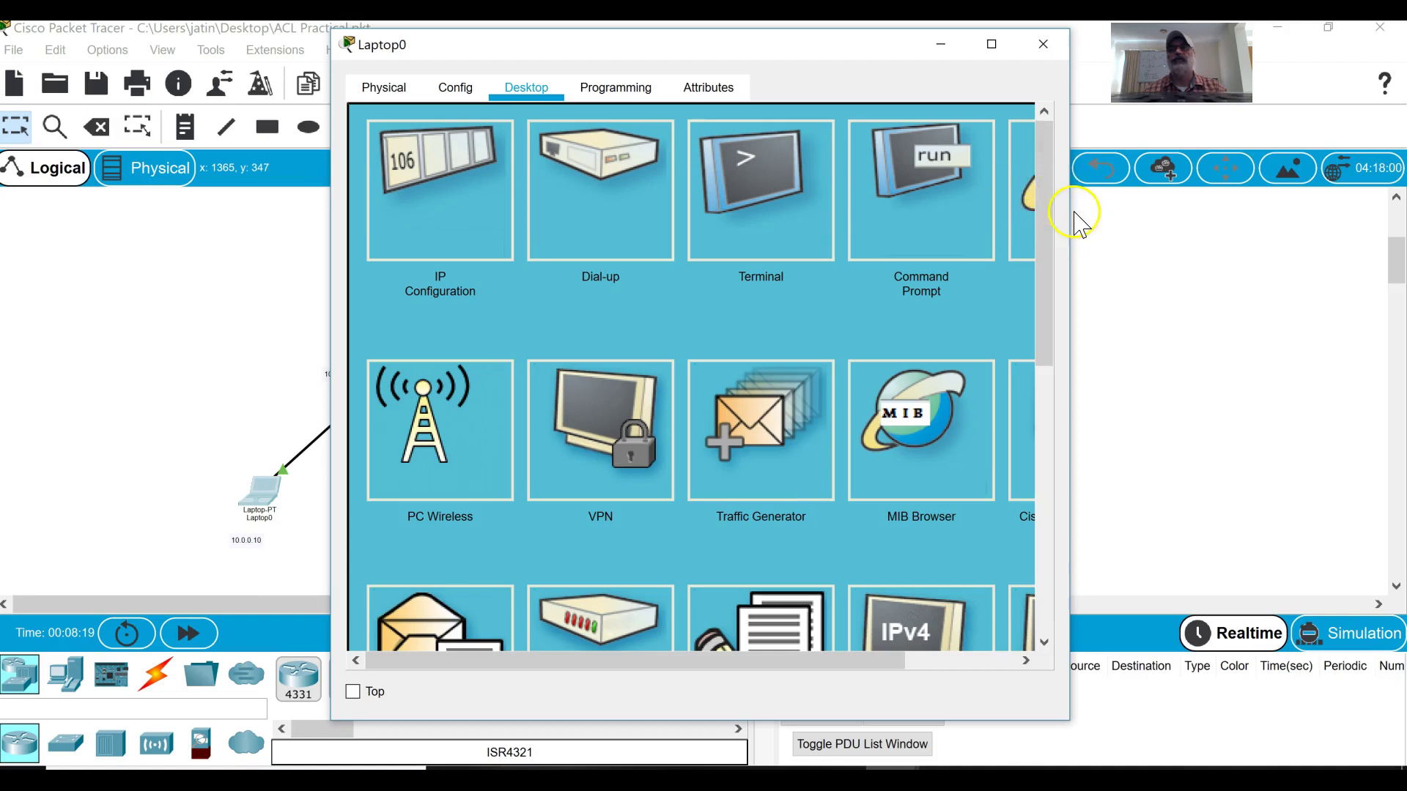
pyautogui.click(1026, 191)
pyautogui.click(543, 159)
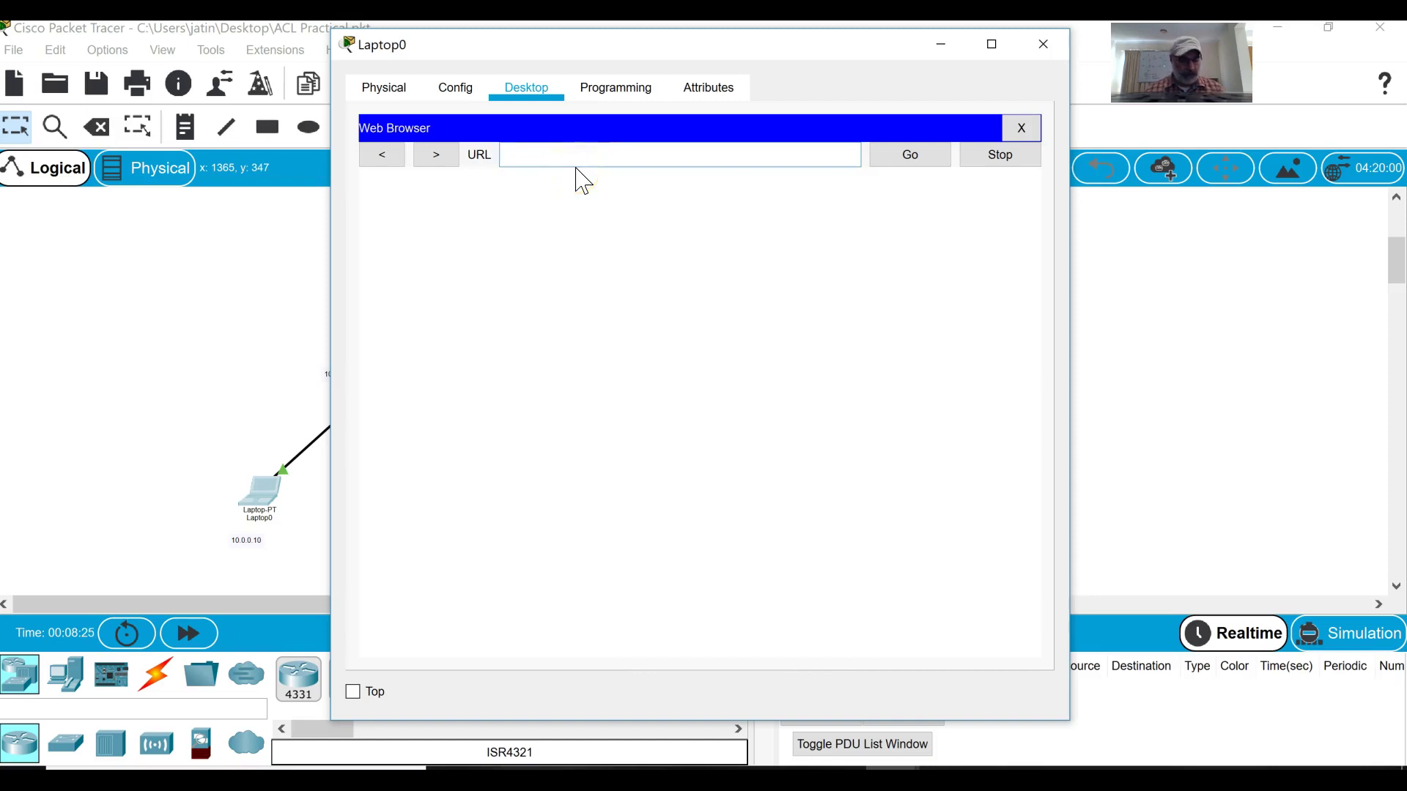
pyautogui.write('www')
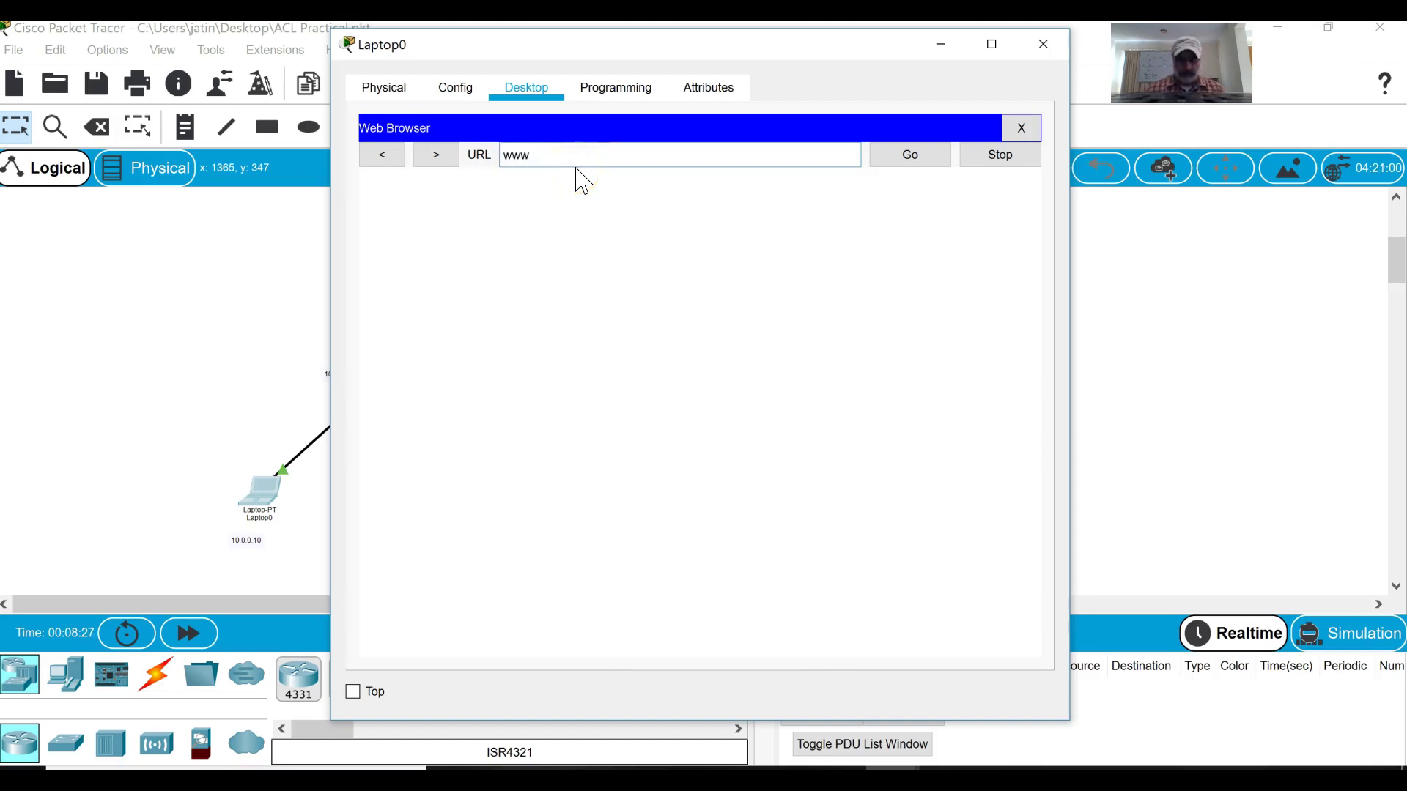
pyautogui.write('.abc.com')
pyautogui.press('Return')
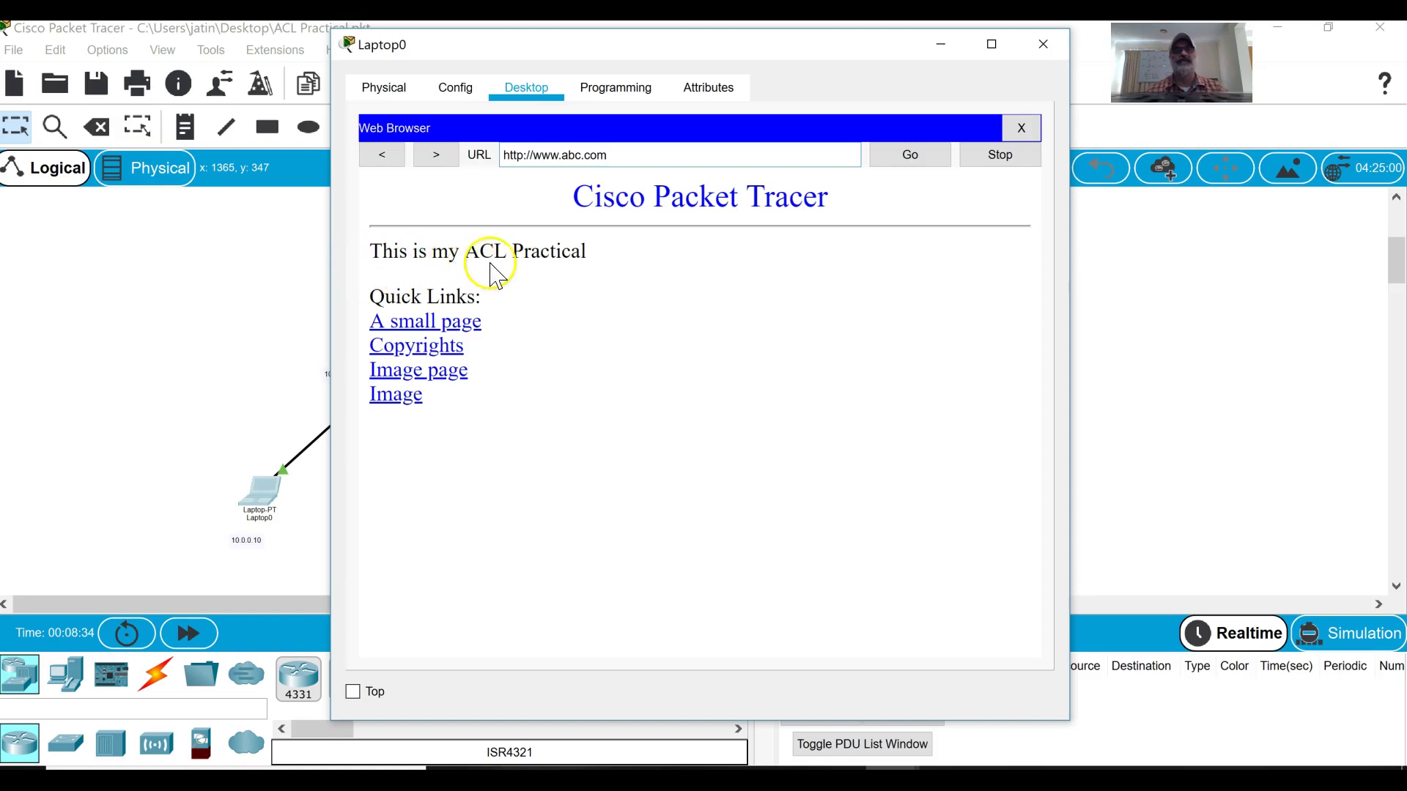
pyautogui.click(1049, 41)
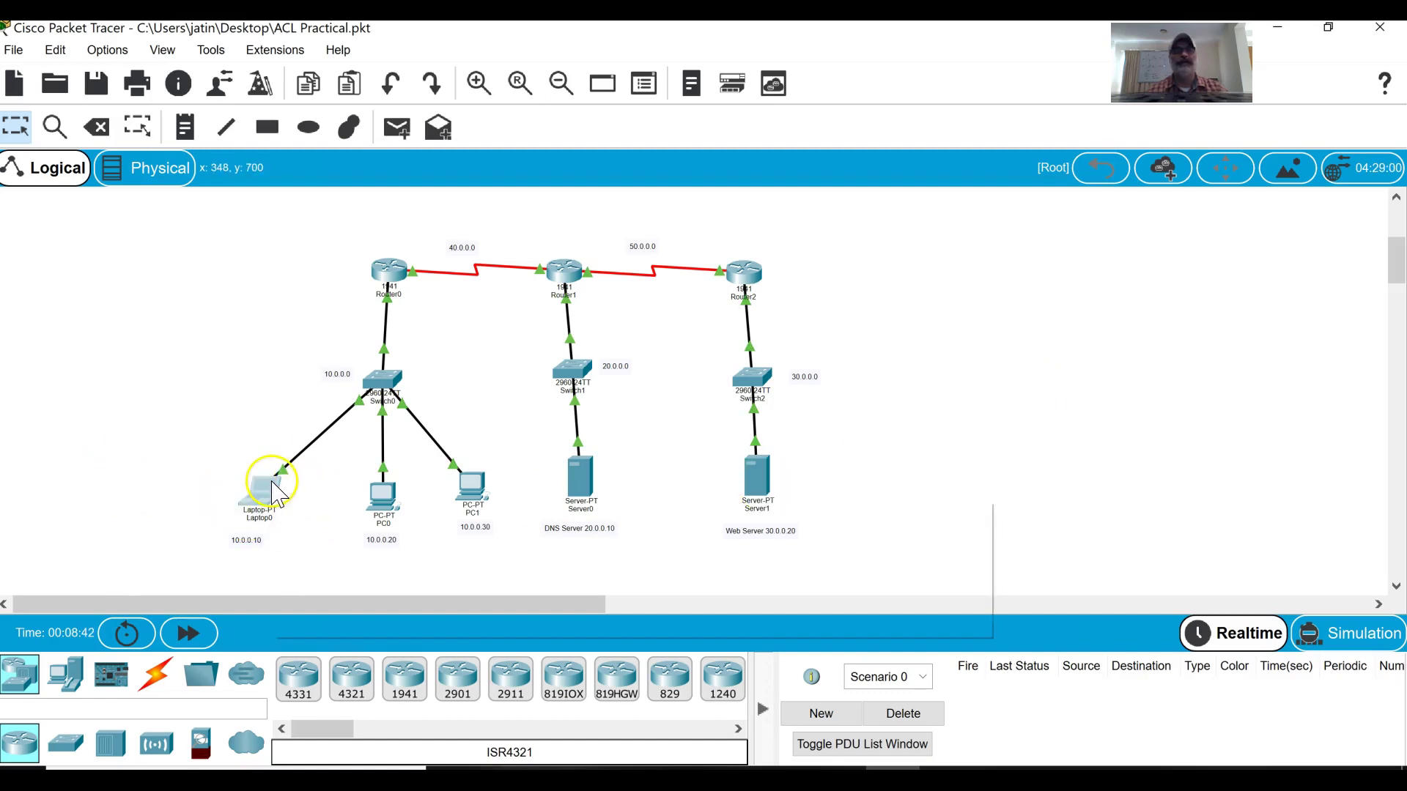
pyautogui.moveTo(271, 492)
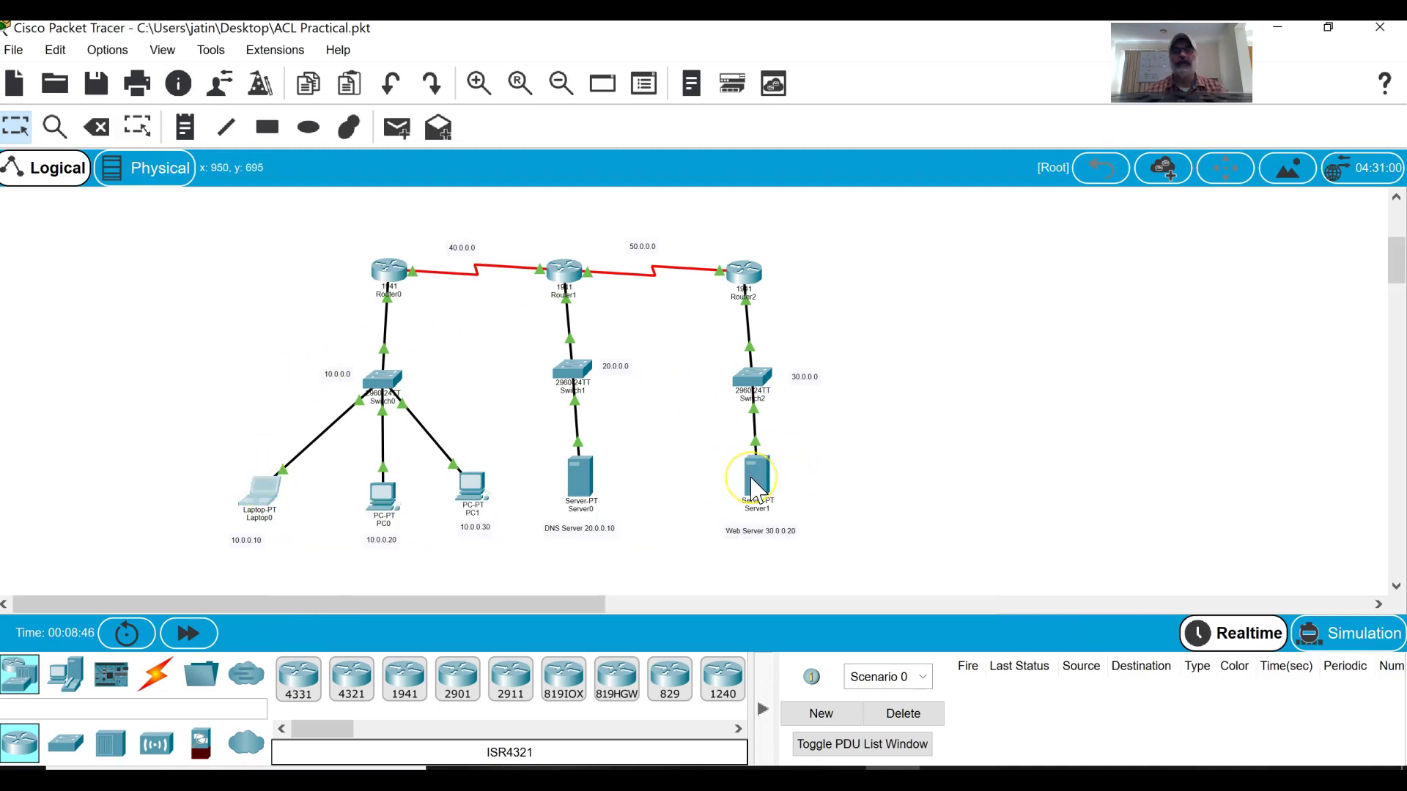
pyautogui.moveTo(752, 480)
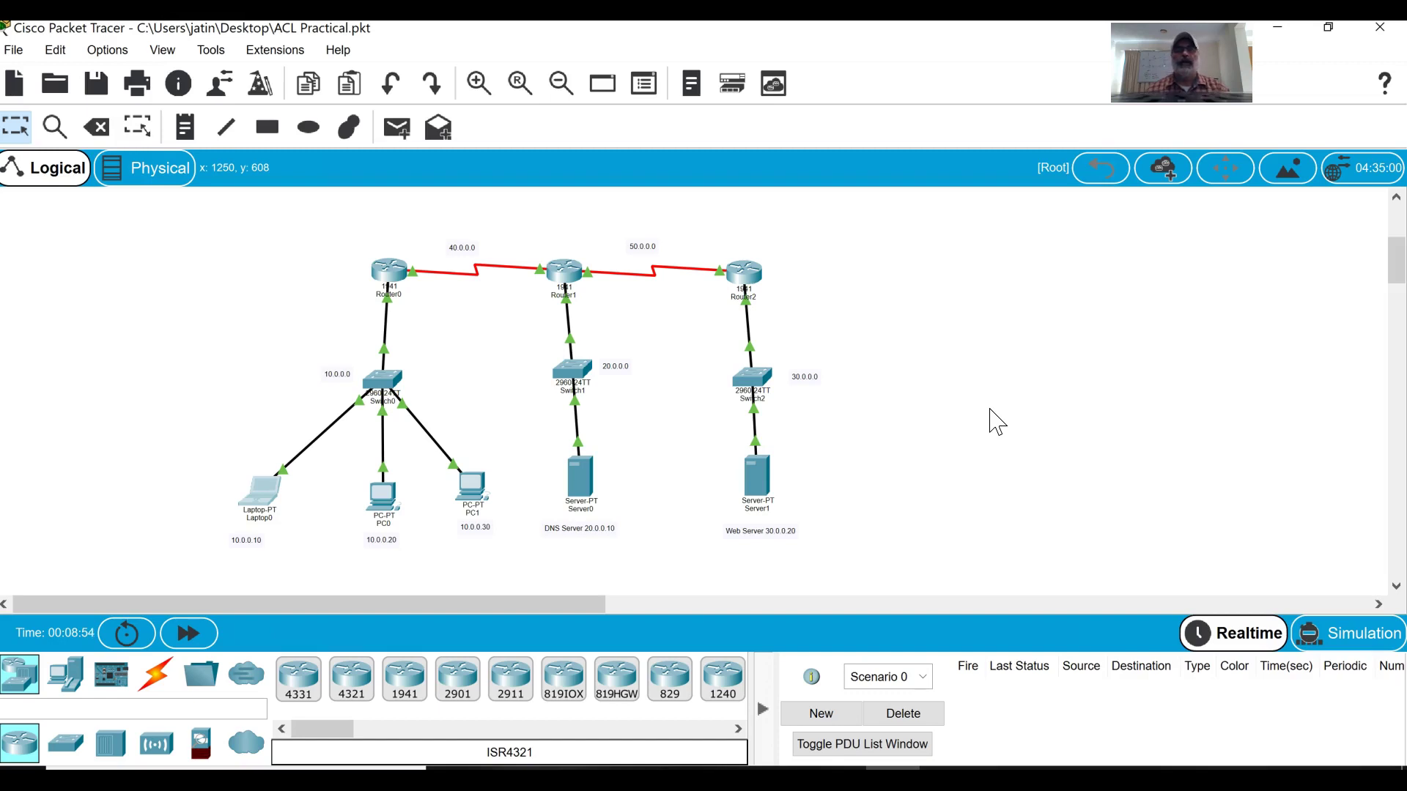
pyautogui.click(982, 405)
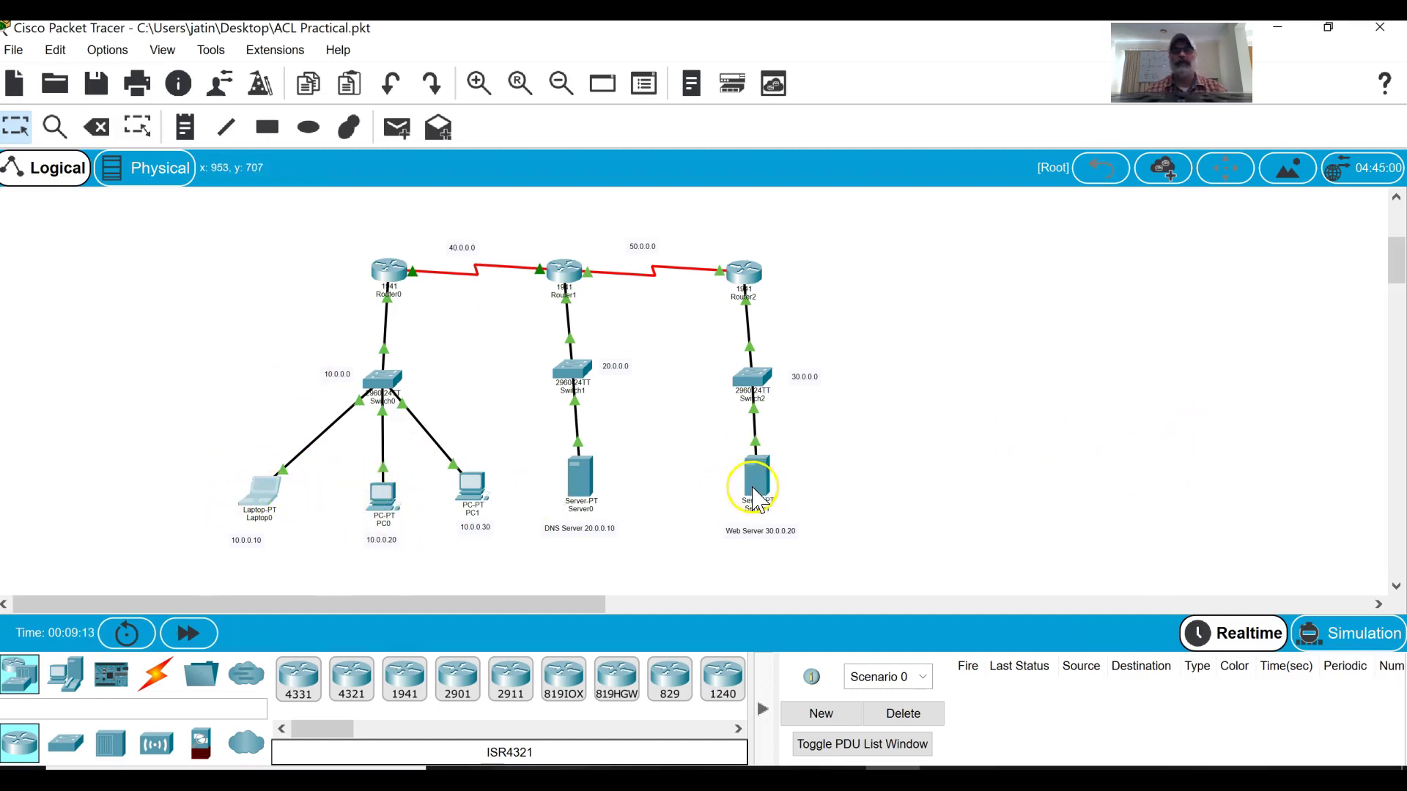
# - Bring up Router0's CLI and enter global configuration mode with en and config t
pyautogui.click(390, 281)
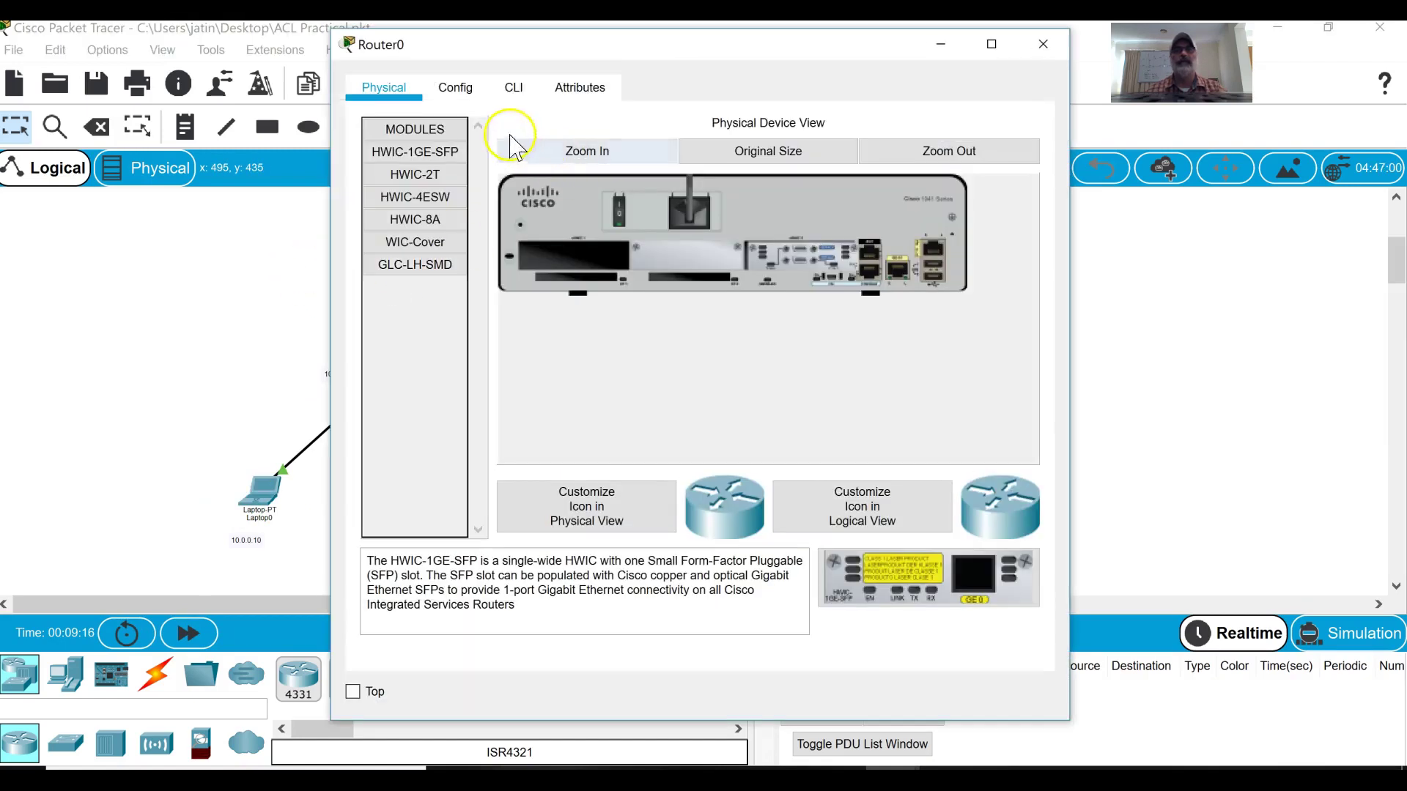
pyautogui.click(514, 87)
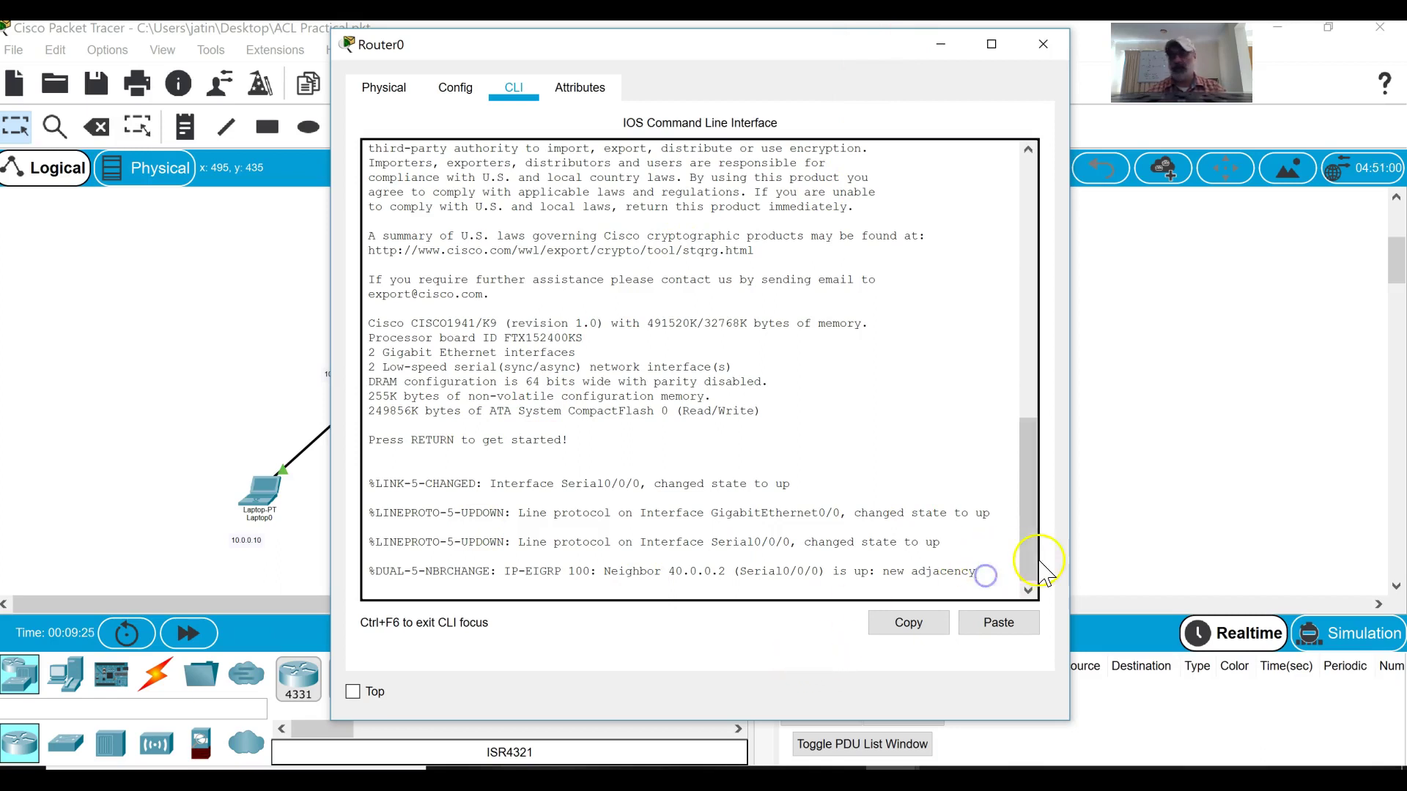
pyautogui.press('Return')
pyautogui.press('Return')
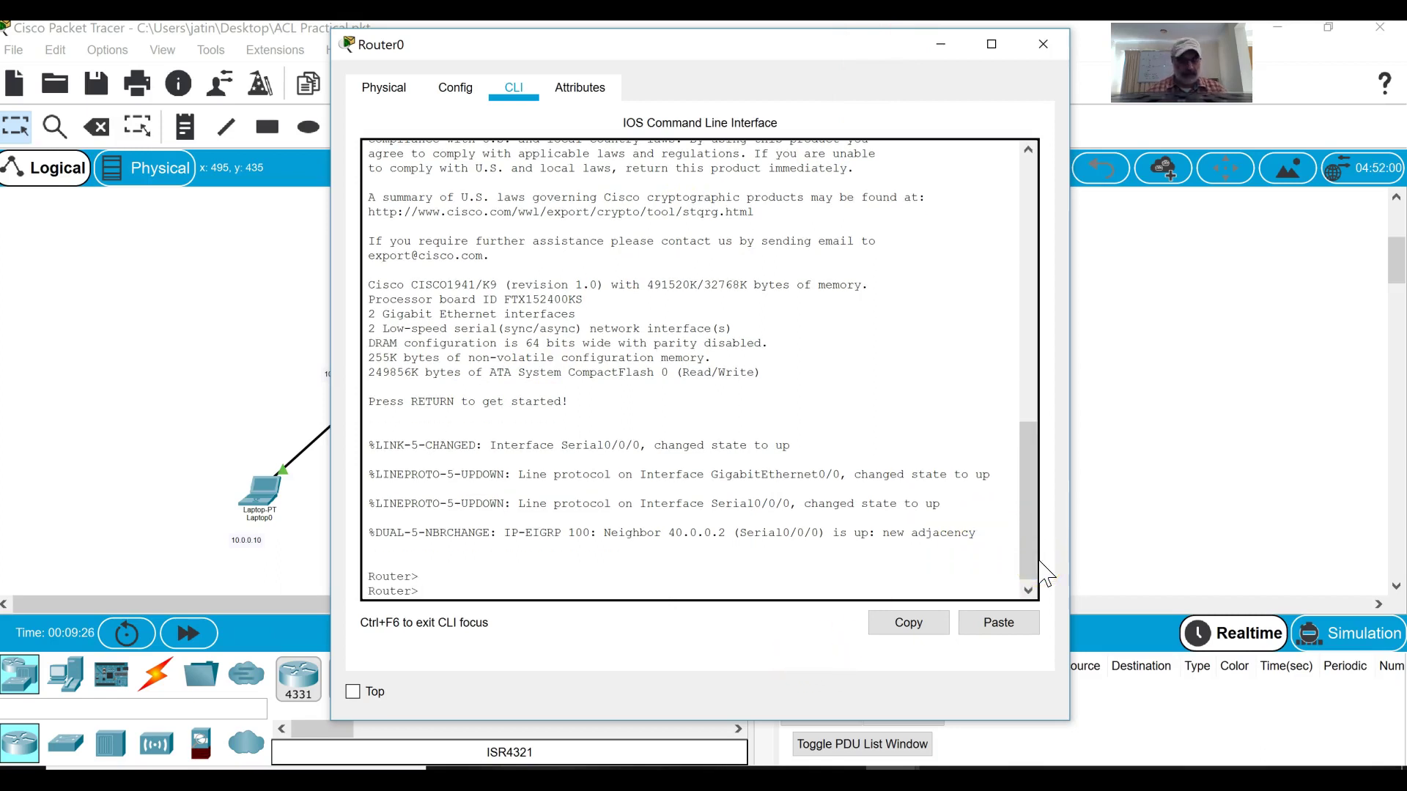
pyautogui.write('en')
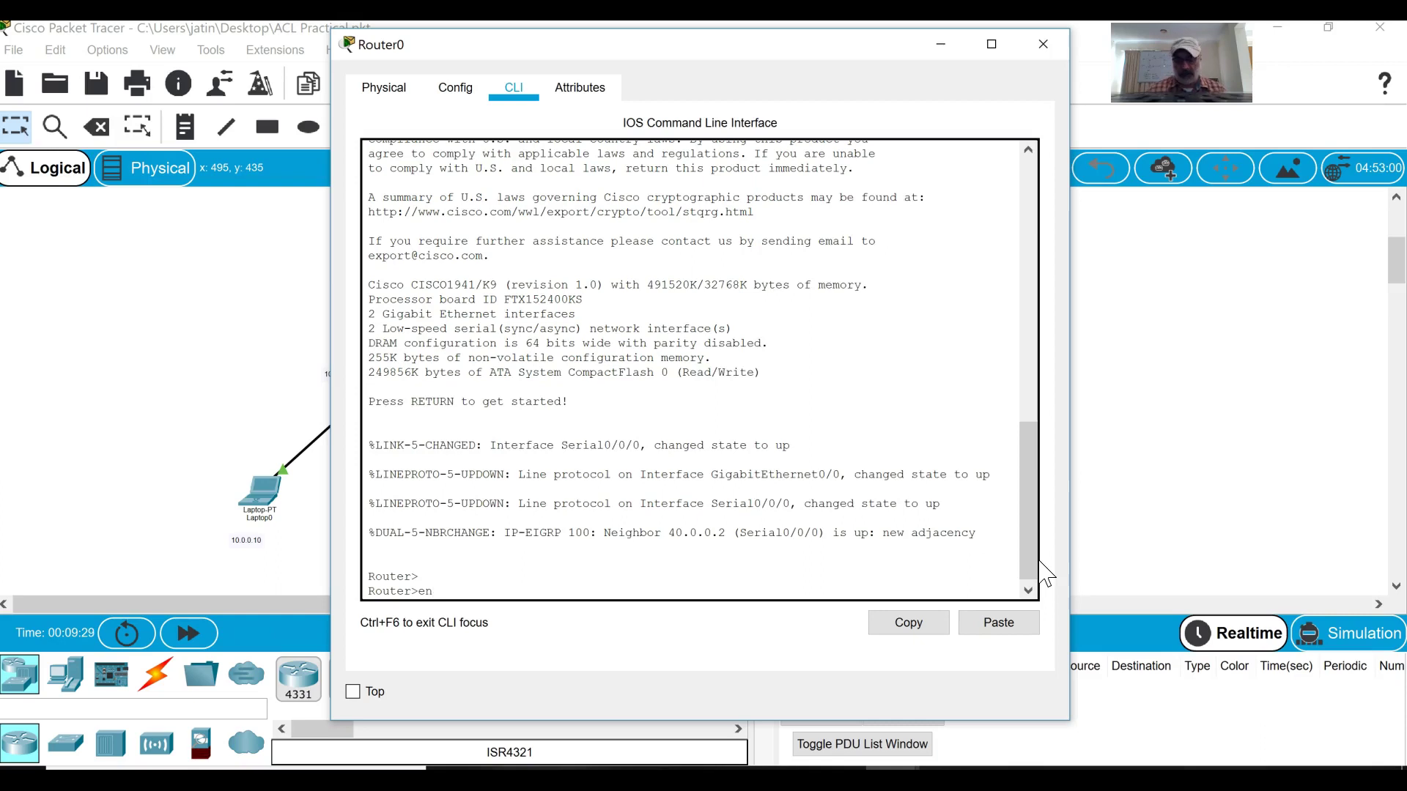
pyautogui.press('Return')
pyautogui.write('config t')
pyautogui.press('Return')
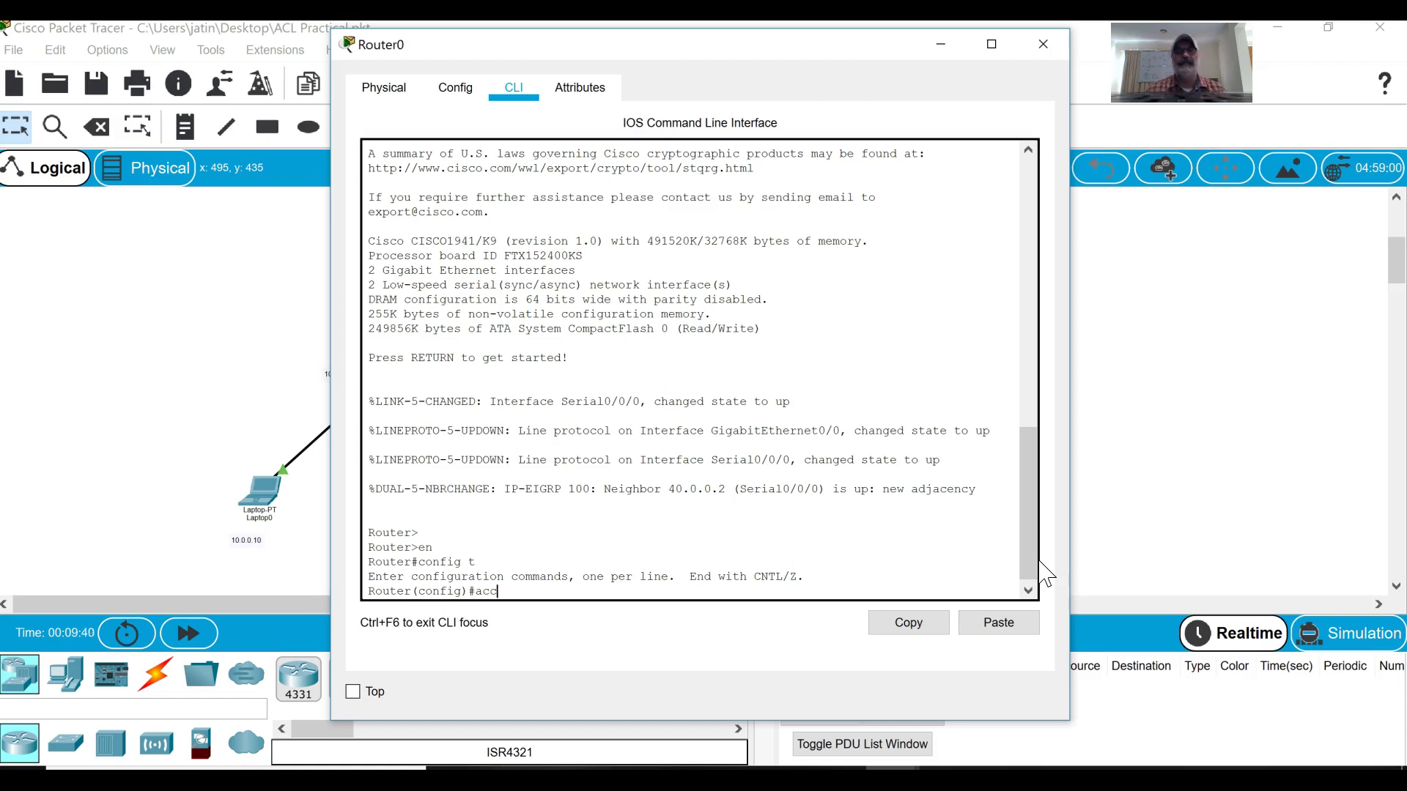
# - Type access-list 100 deny tcp host 10.0.0.10 host 30.0.0.20 eq 80
pyautogui.write('acc')
pyautogui.press('Tab')
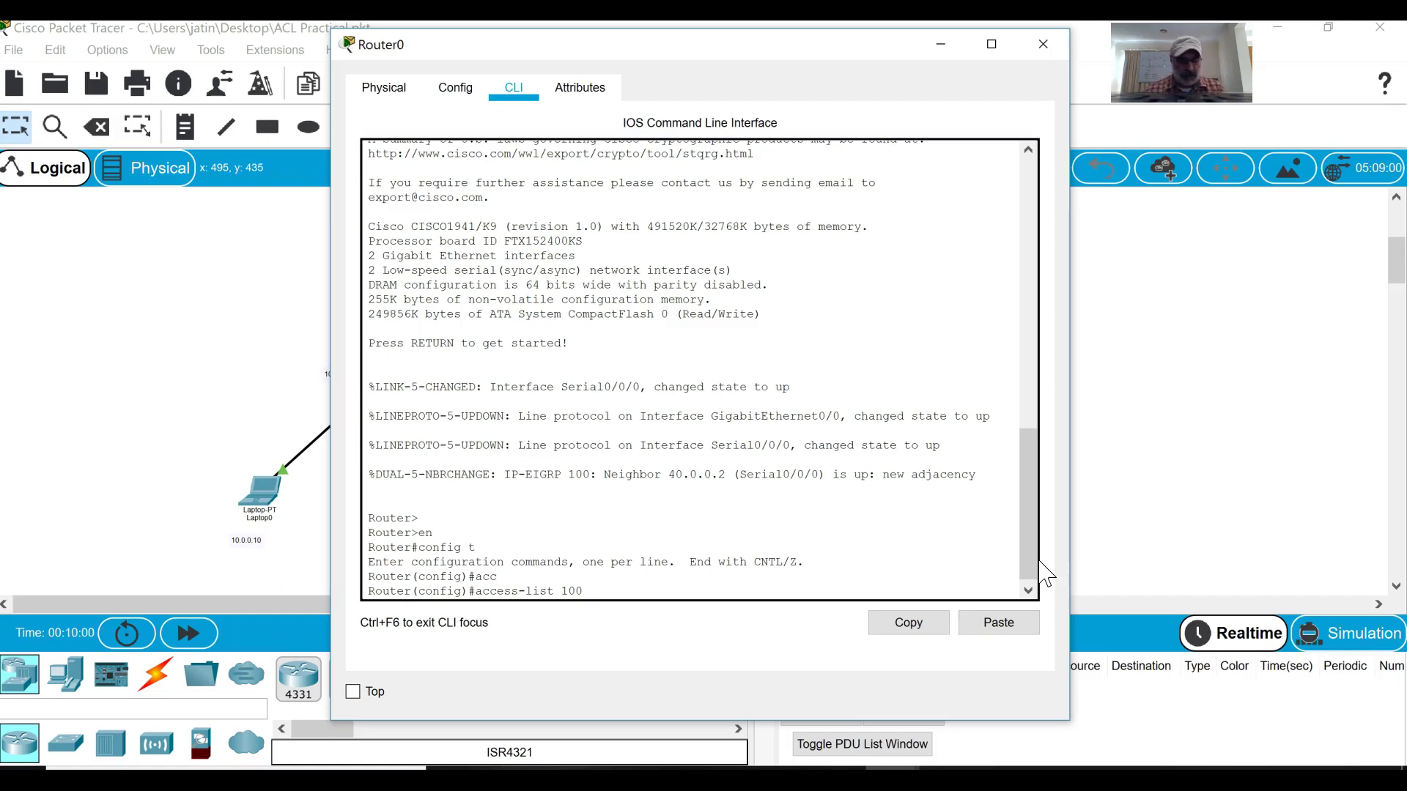
pyautogui.write('ny')
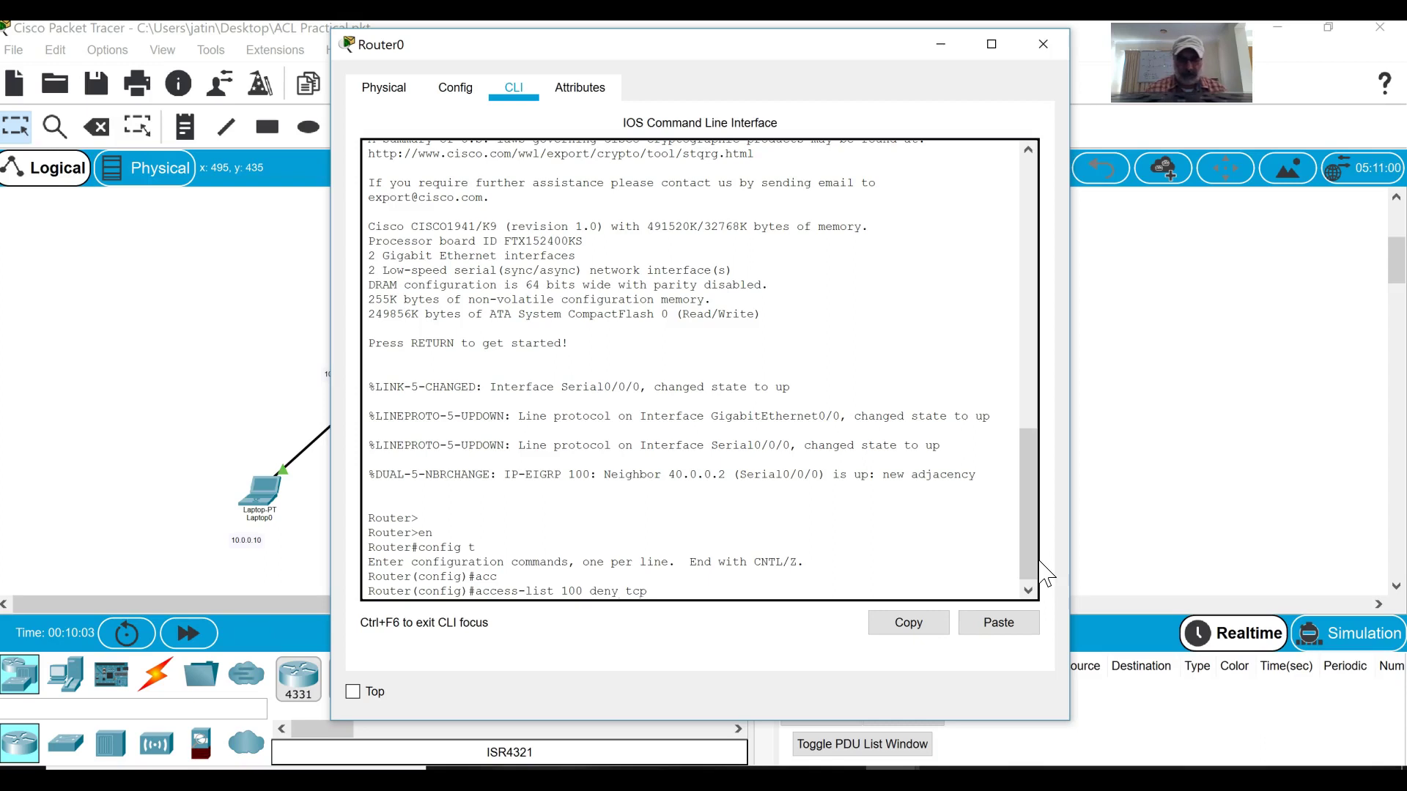
pyautogui.write(' tcp')
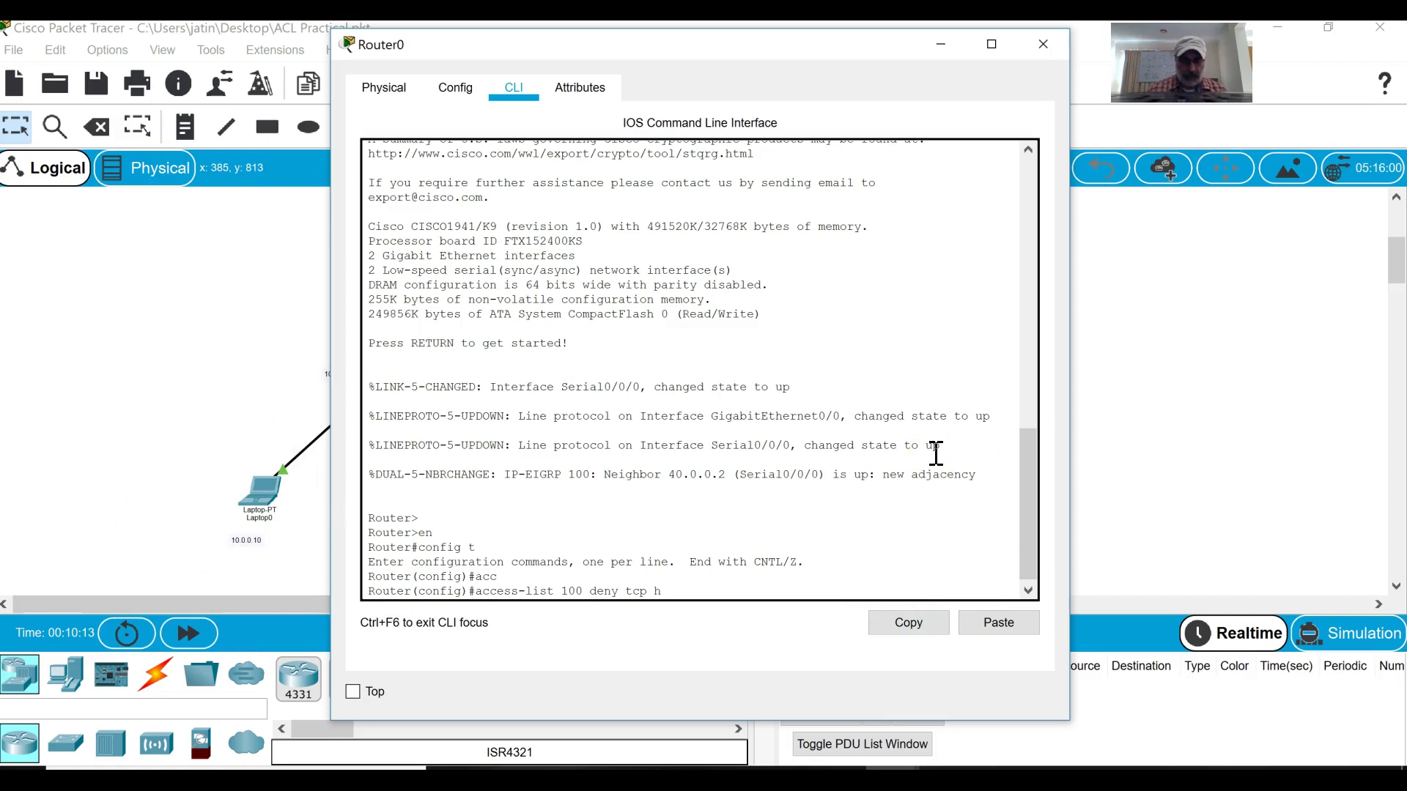
pyautogui.write('t 1')
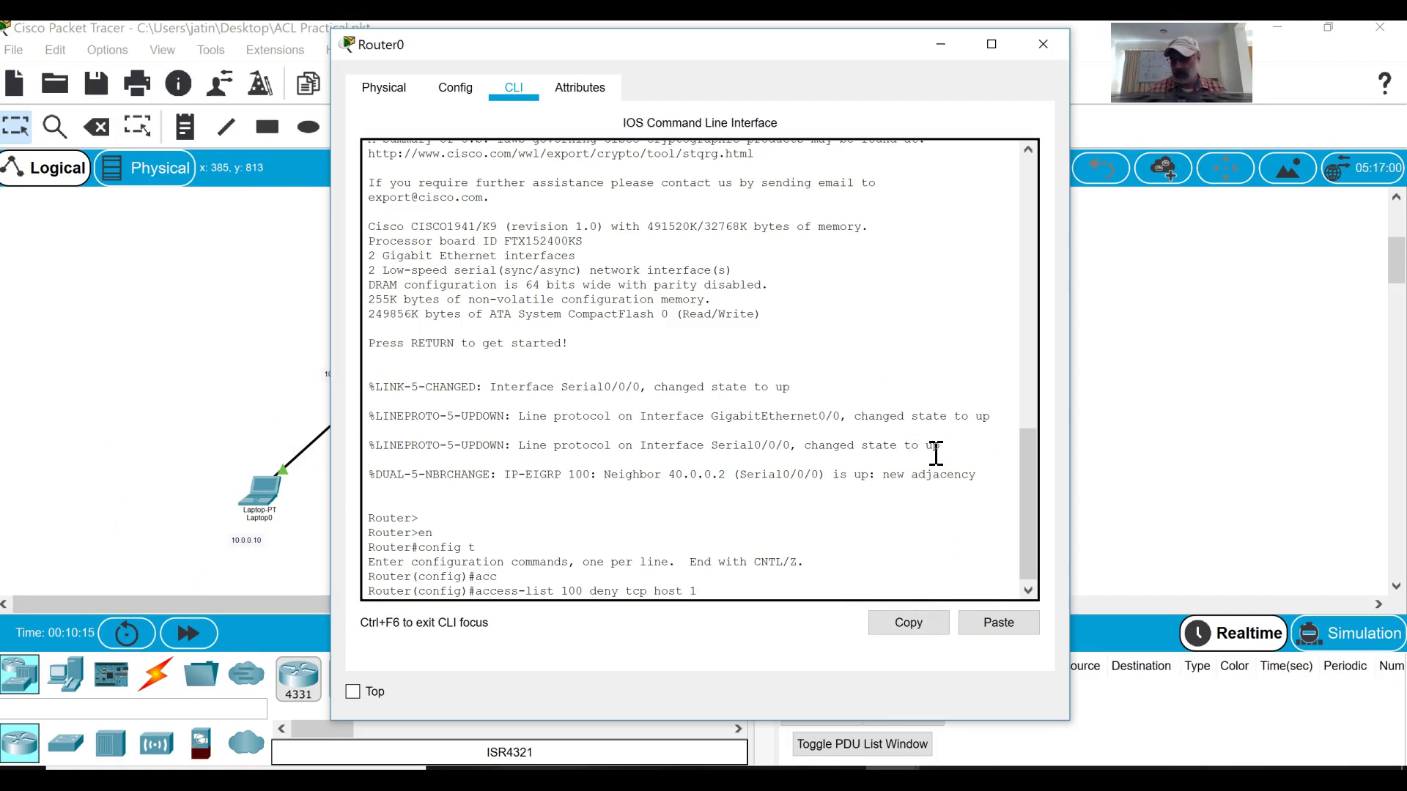
pyautogui.write('0.0.0.10')
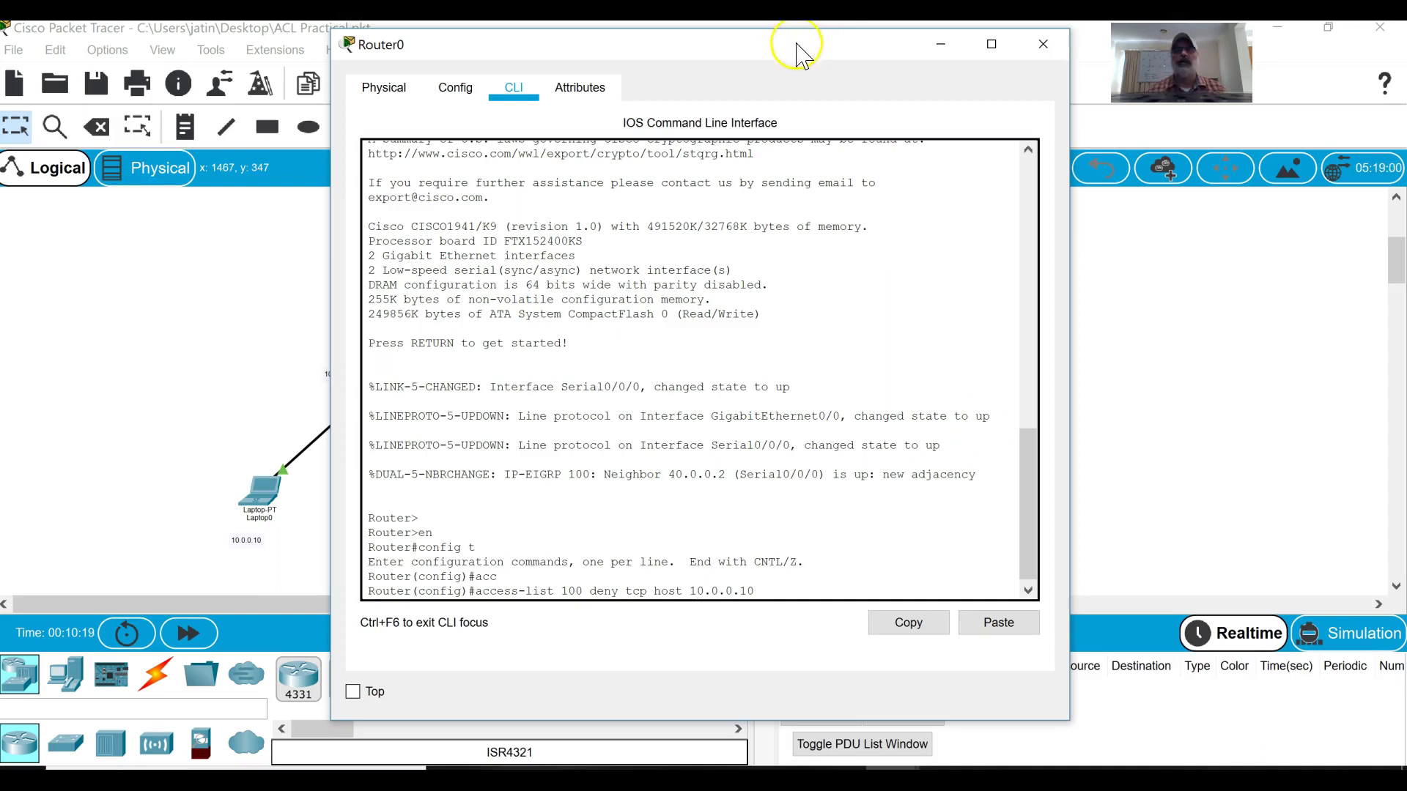
pyautogui.moveTo(796, 44); pyautogui.dragTo(448, 31)
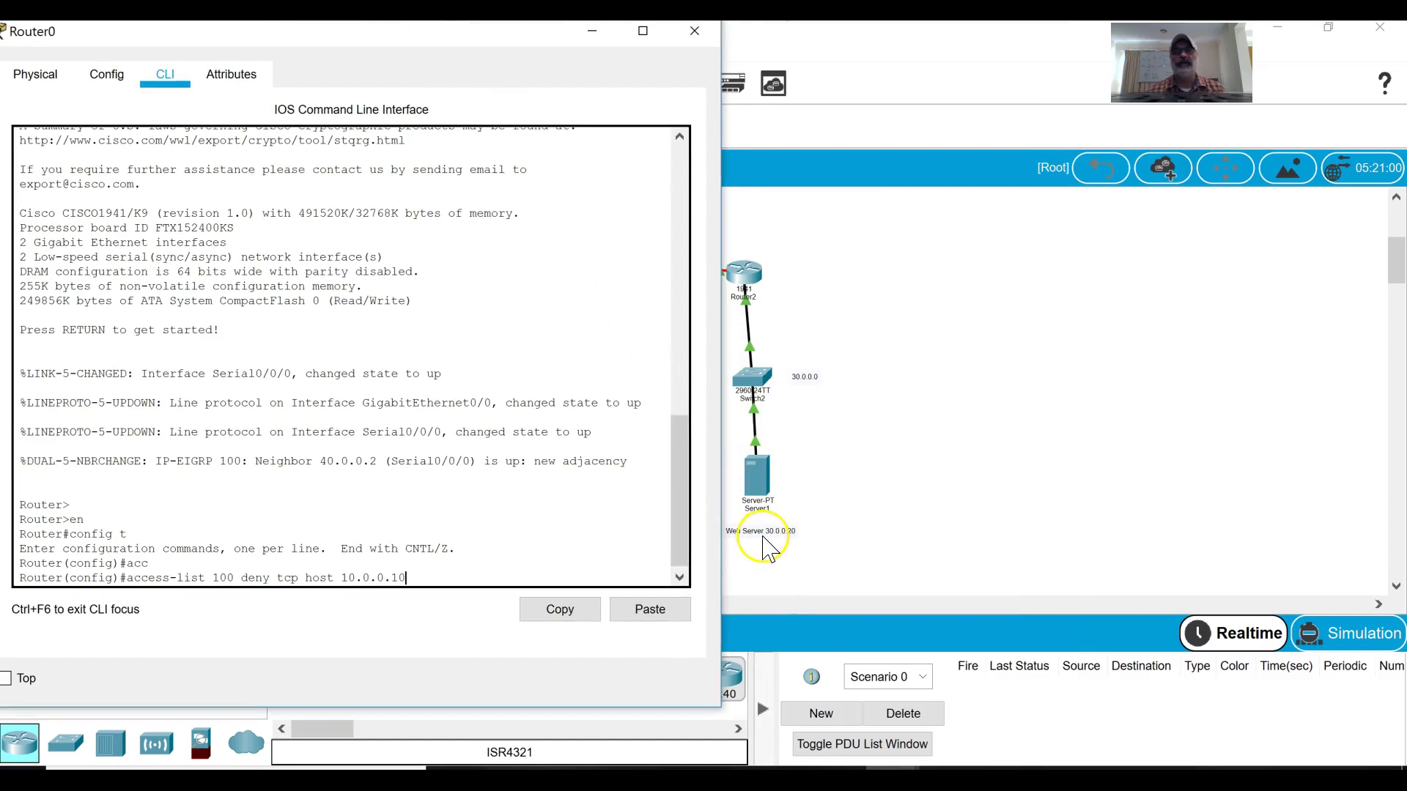
pyautogui.click(431, 578)
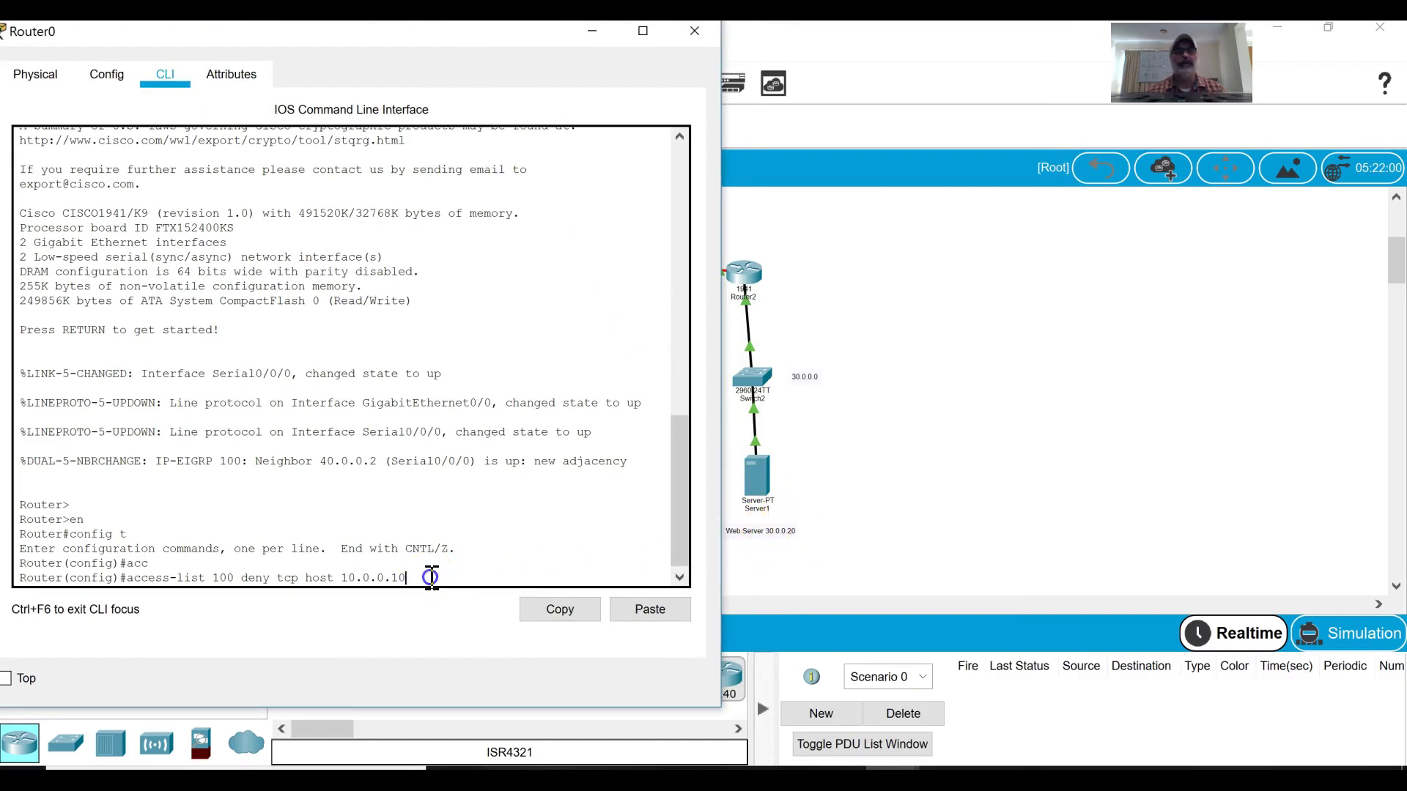
pyautogui.write('host')
pyautogui.click(1068, 521)
pyautogui.write('30.0.0.20')
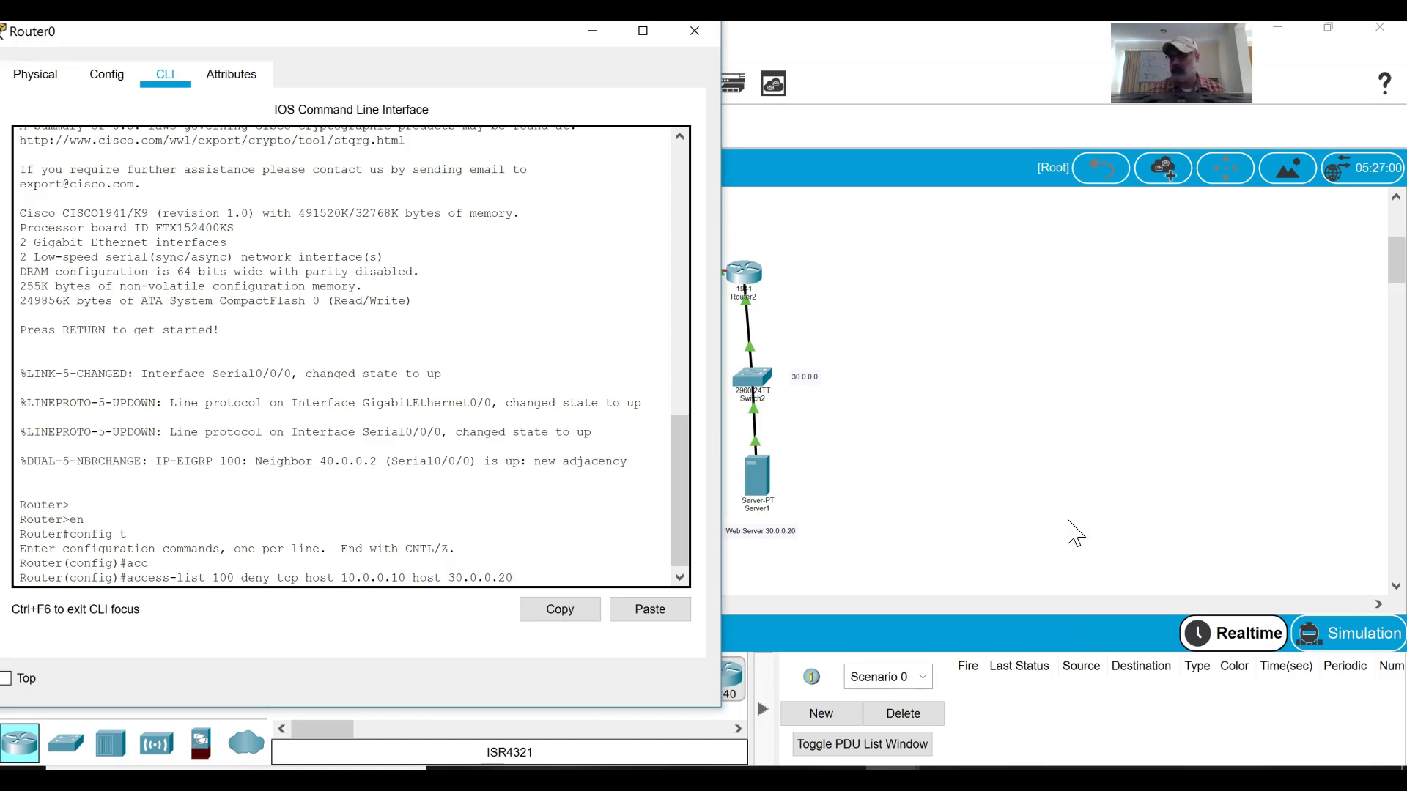
pyautogui.click(669, 73)
pyautogui.moveTo(355, 31); pyautogui.dragTo(737, 52)
pyautogui.click(1068, 520)
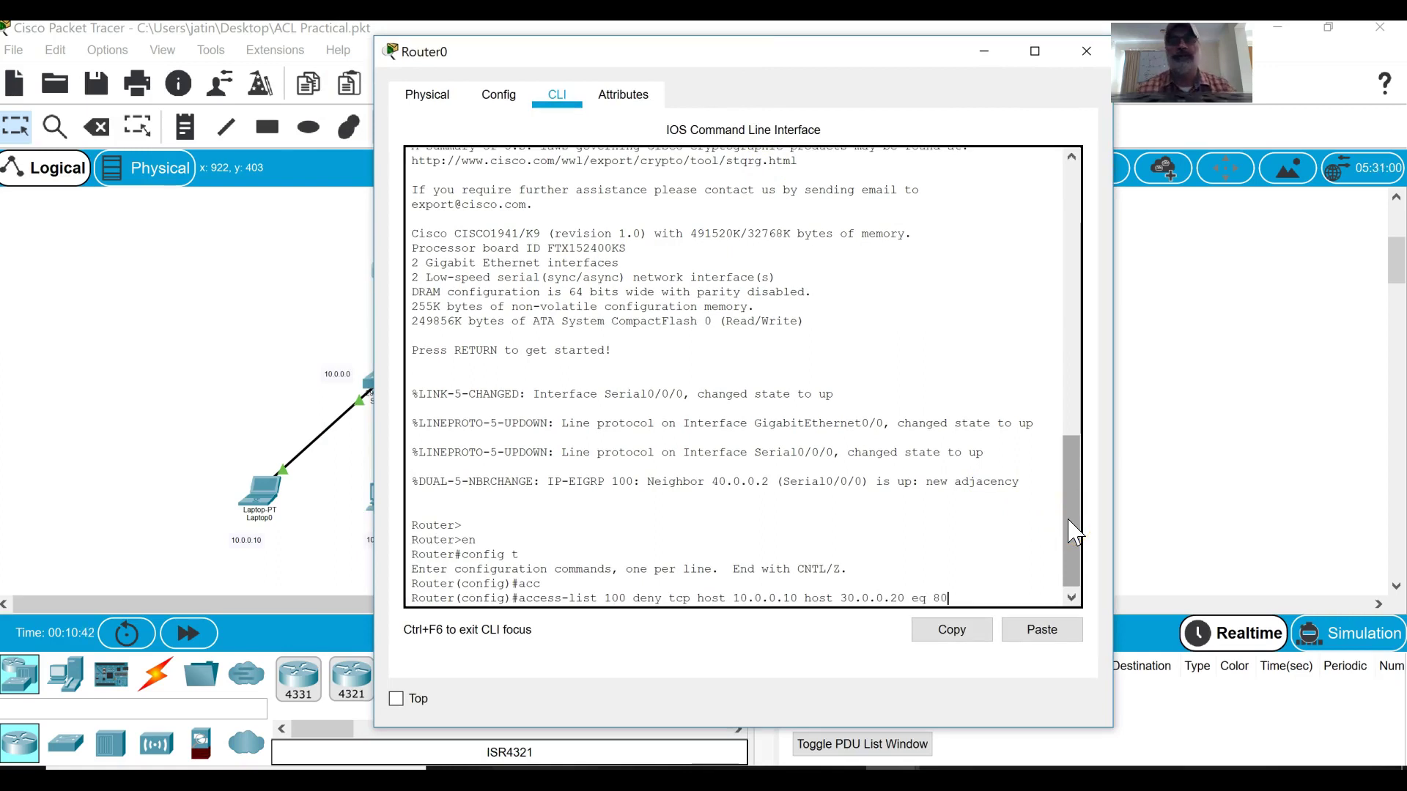
# - Submit the deny rule, add access-list 100 permit ip any any, and close Router0
pyautogui.press('Return')
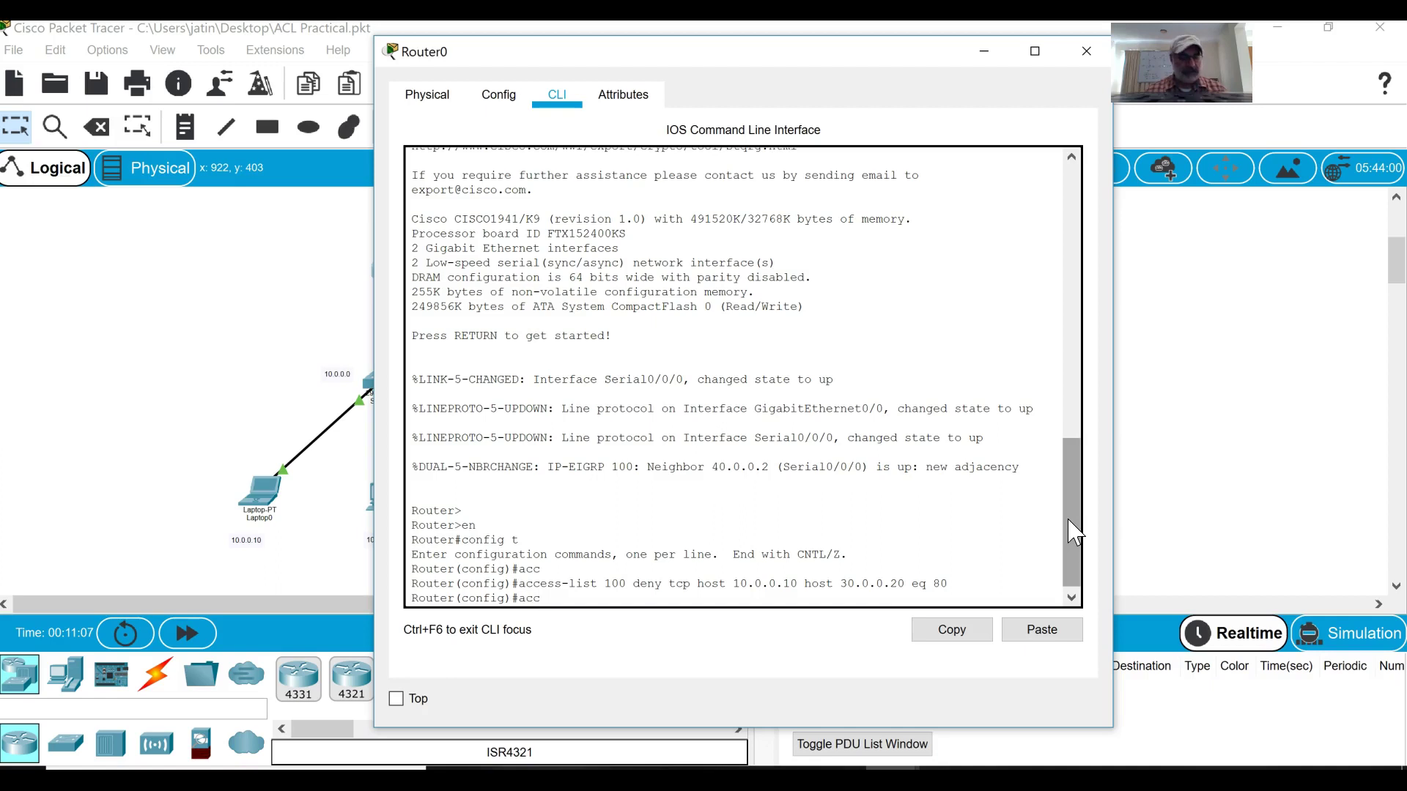
pyautogui.press('Tab')
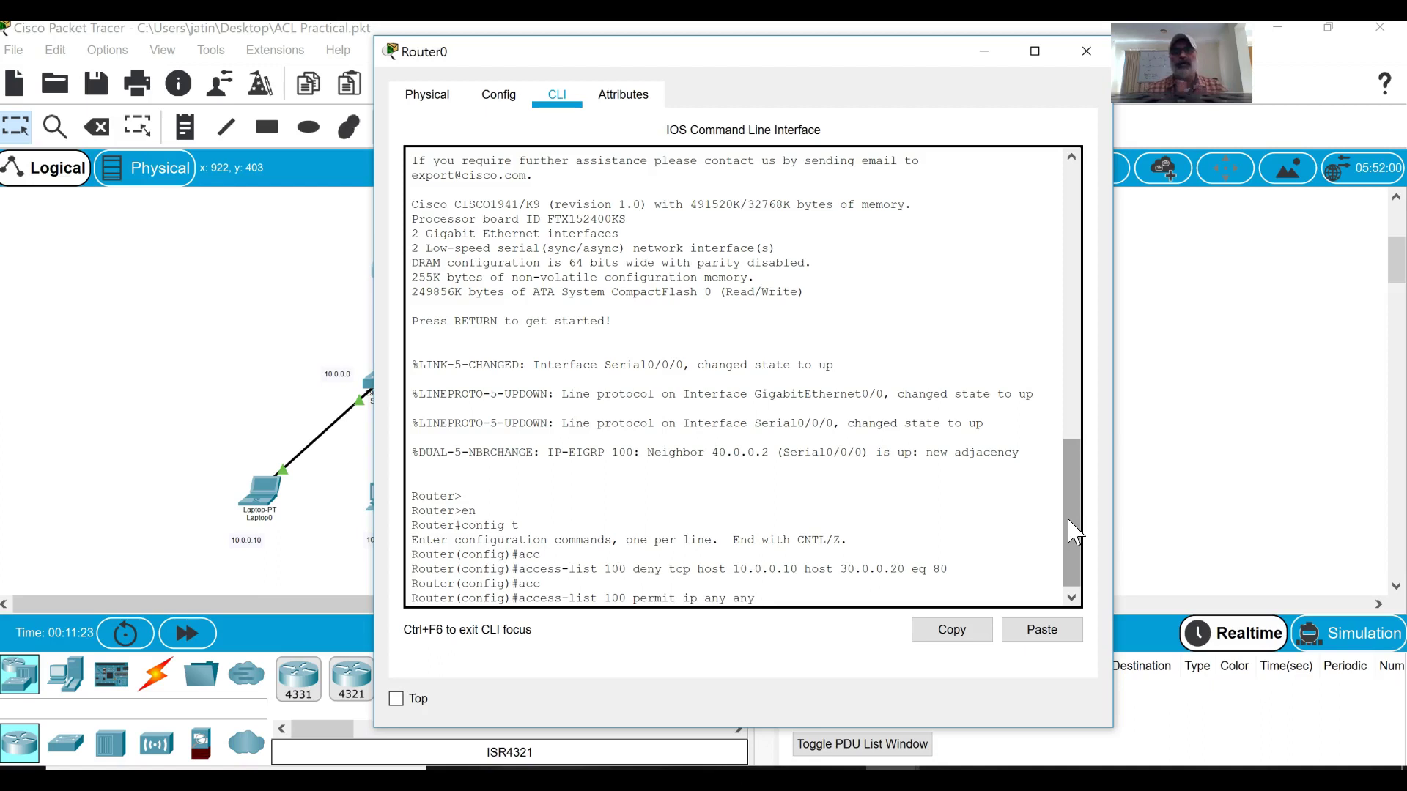
pyautogui.press('Return')
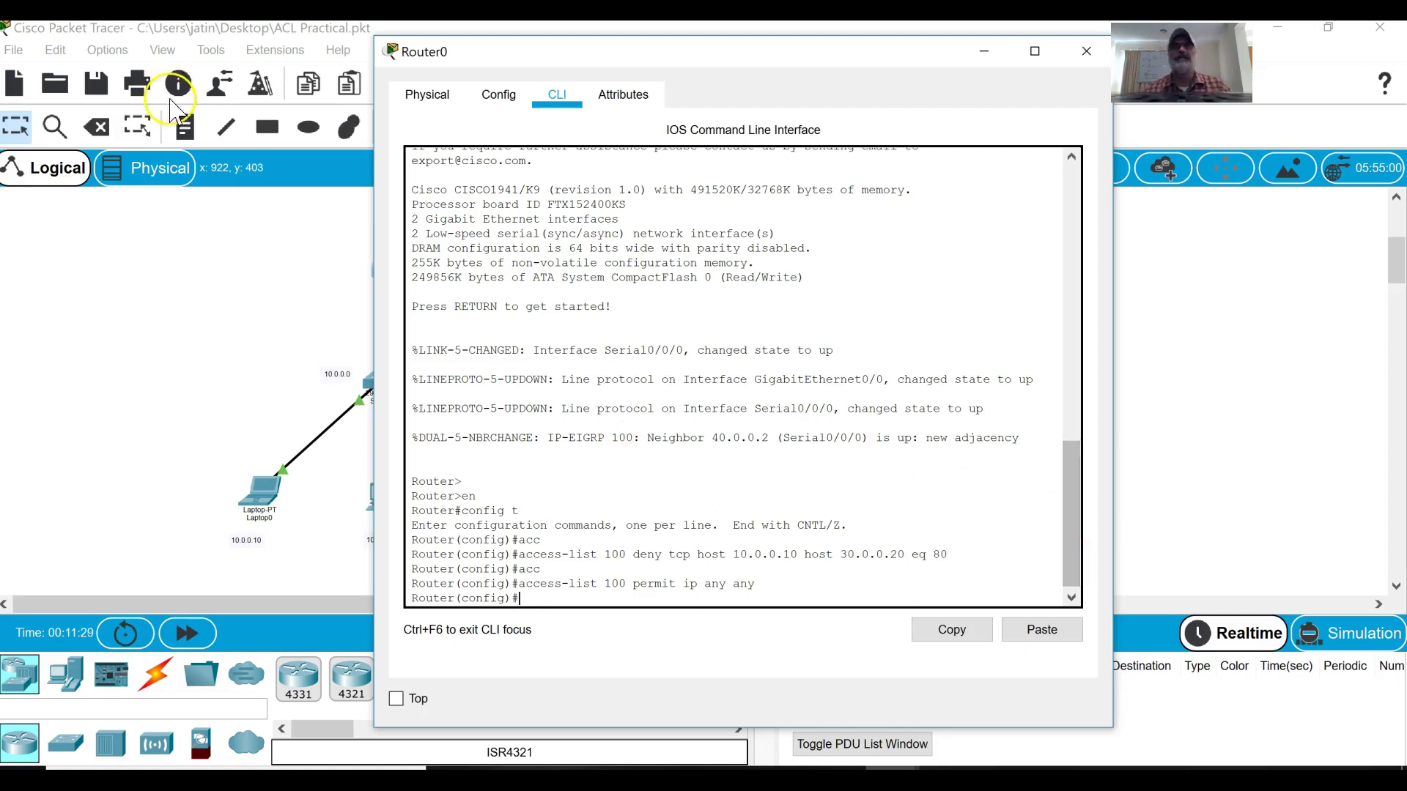
pyautogui.click(1088, 52)
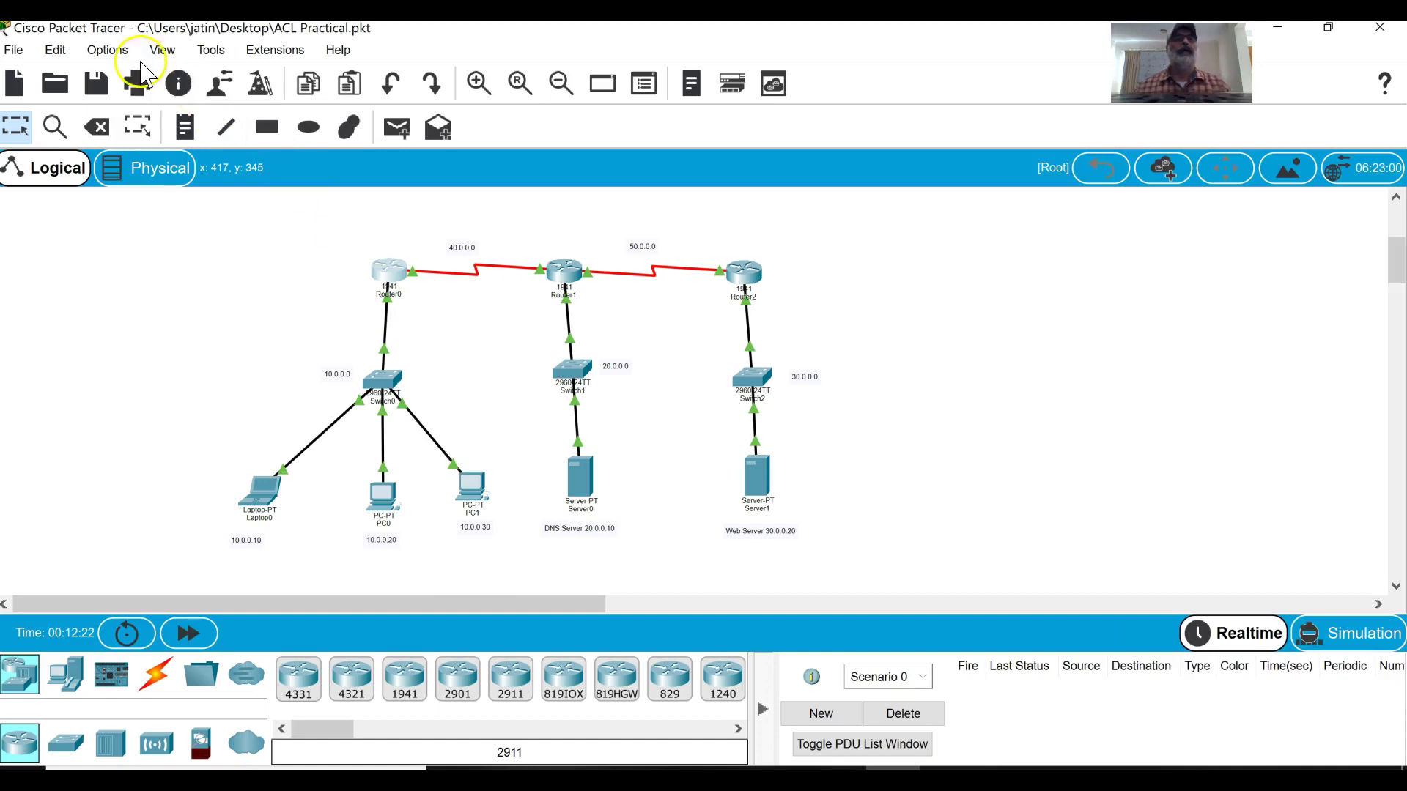
# - Turn on Always Show Port Labels in Logical Workspace in Preferences
pyautogui.click(117, 56)
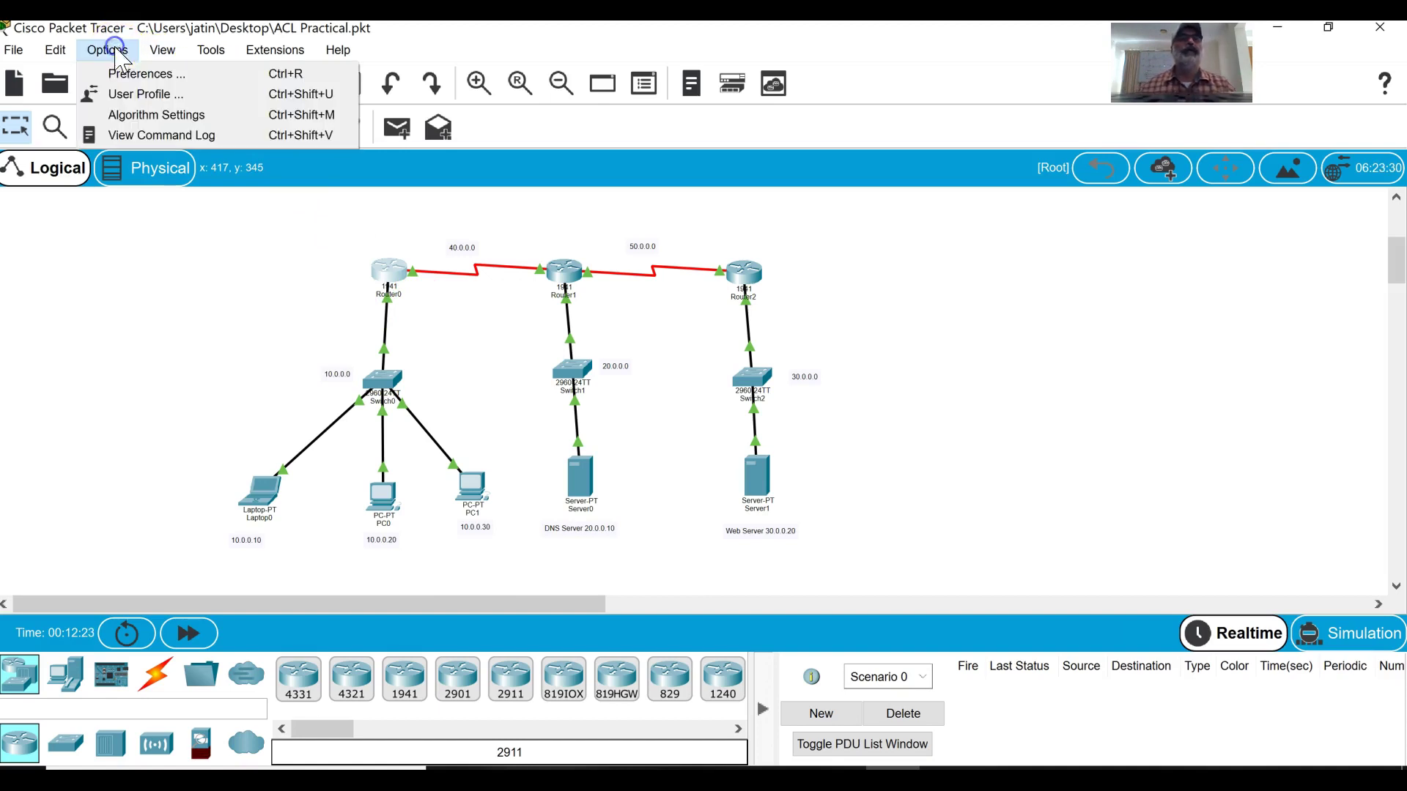
pyautogui.click(142, 93)
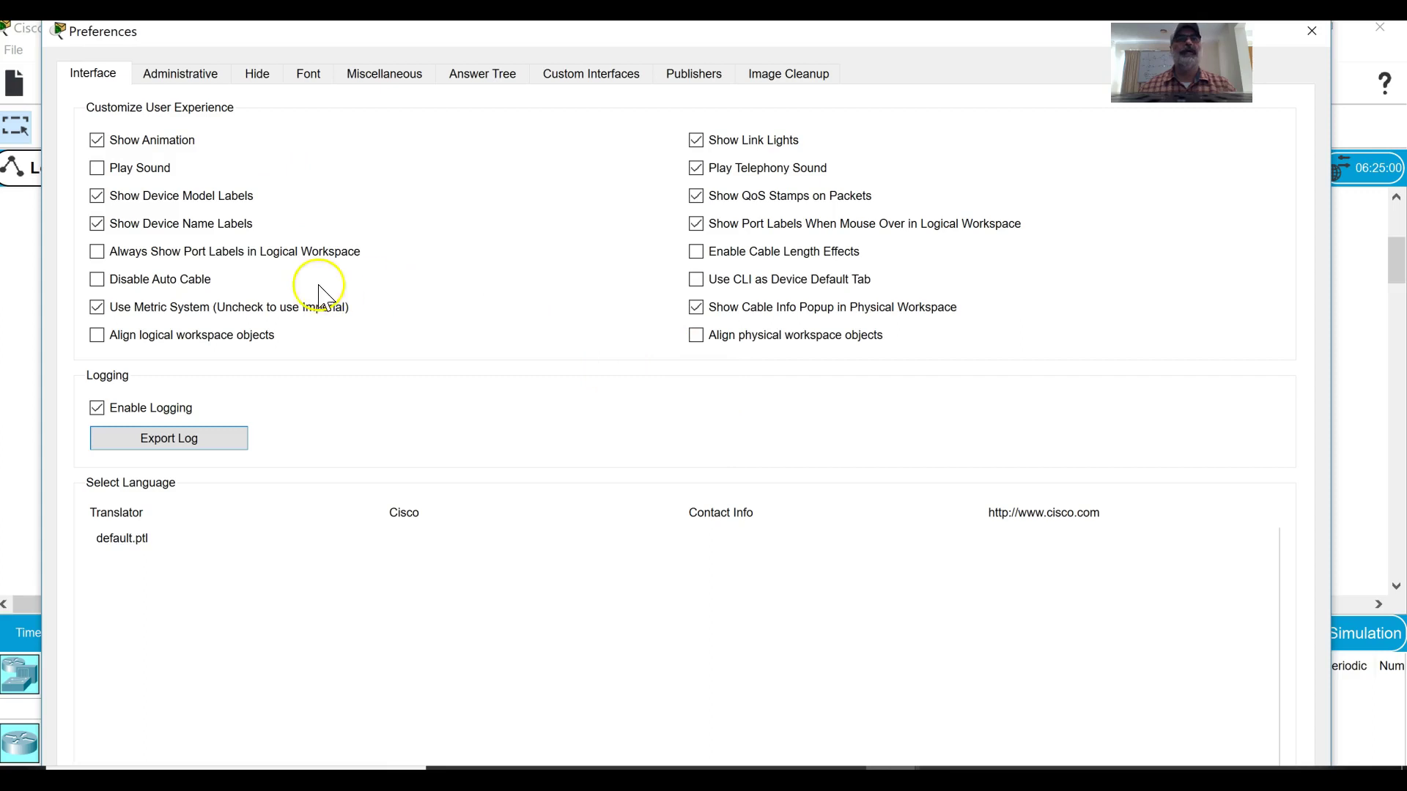
pyautogui.click(241, 255)
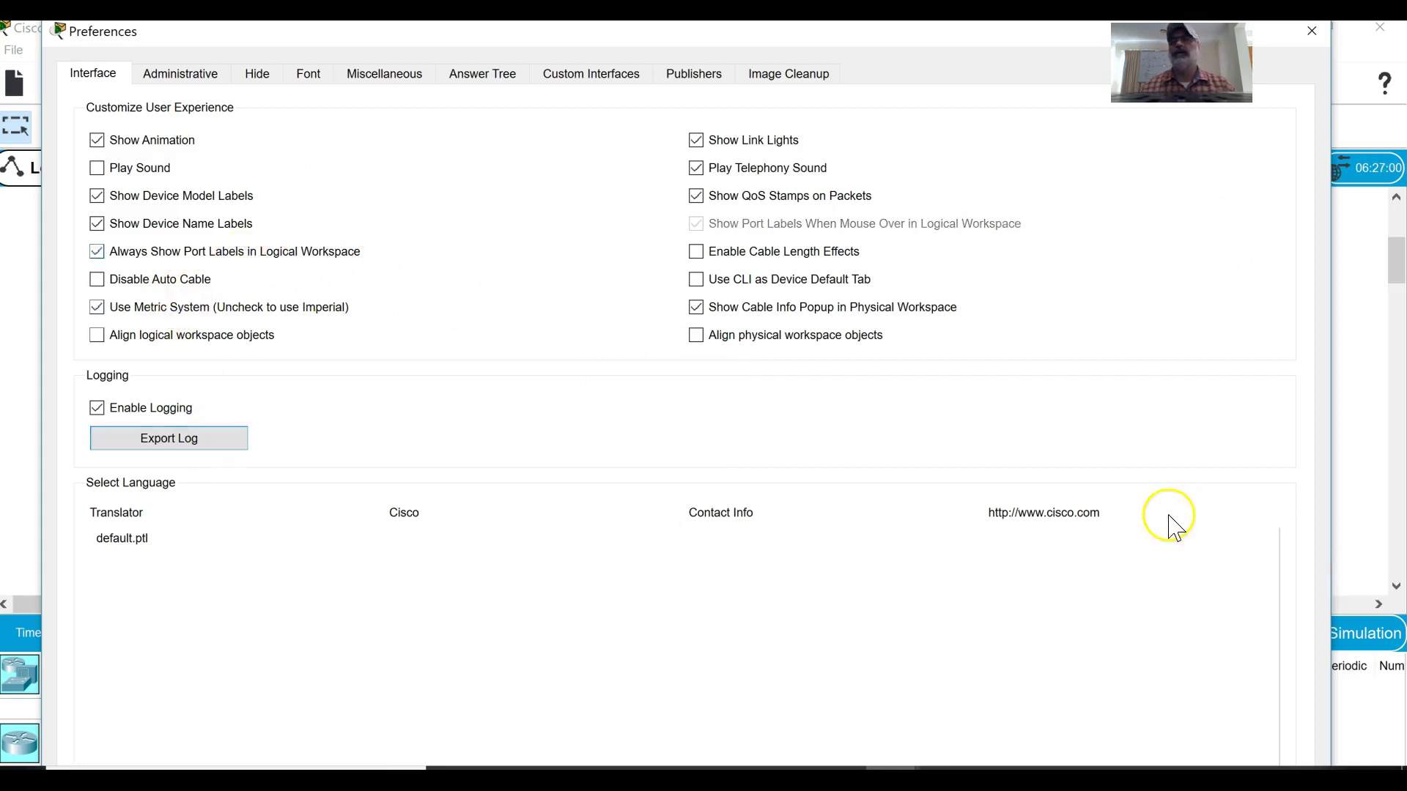
pyautogui.click(1312, 31)
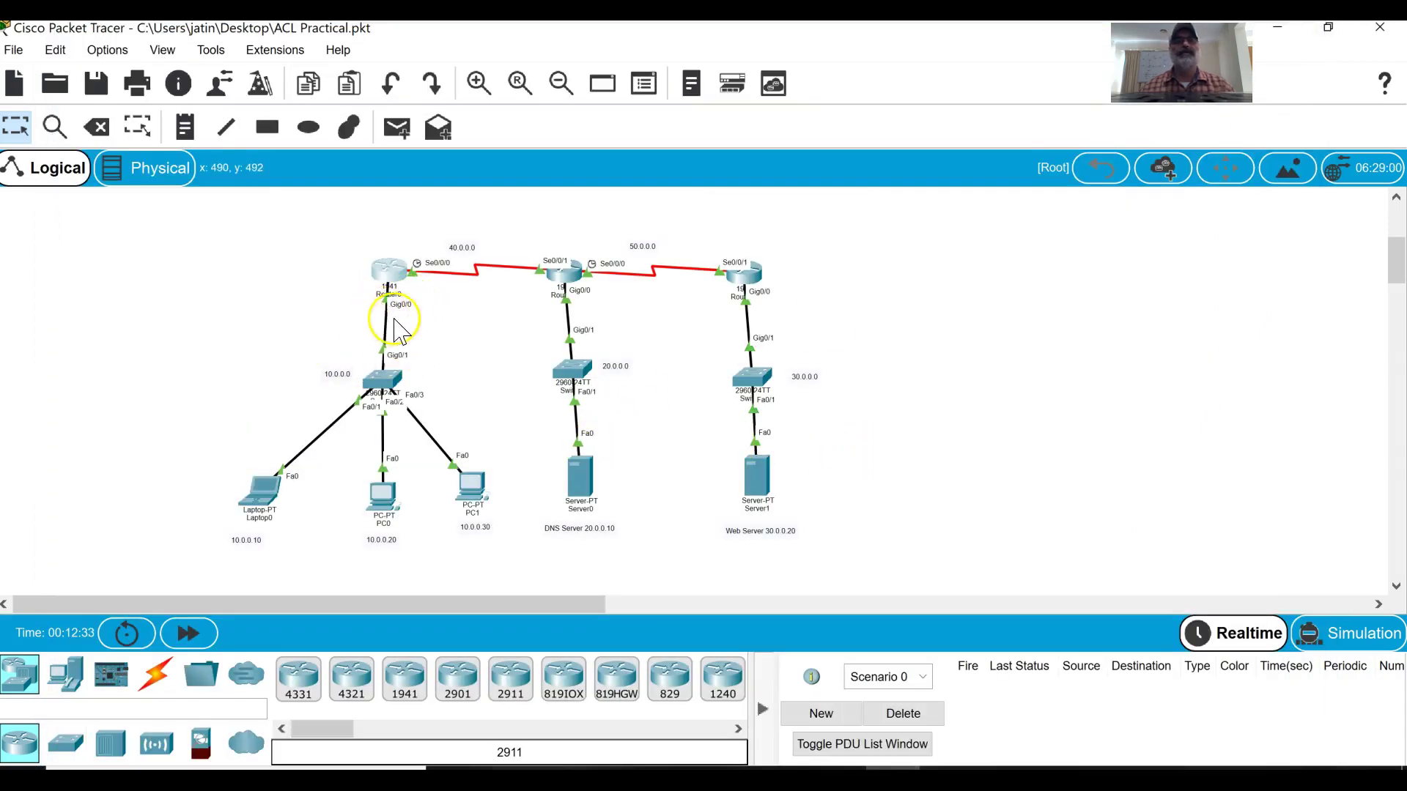
# - On Router0 interface g0/0, enter ip access-group 100 in
pyautogui.click(387, 272)
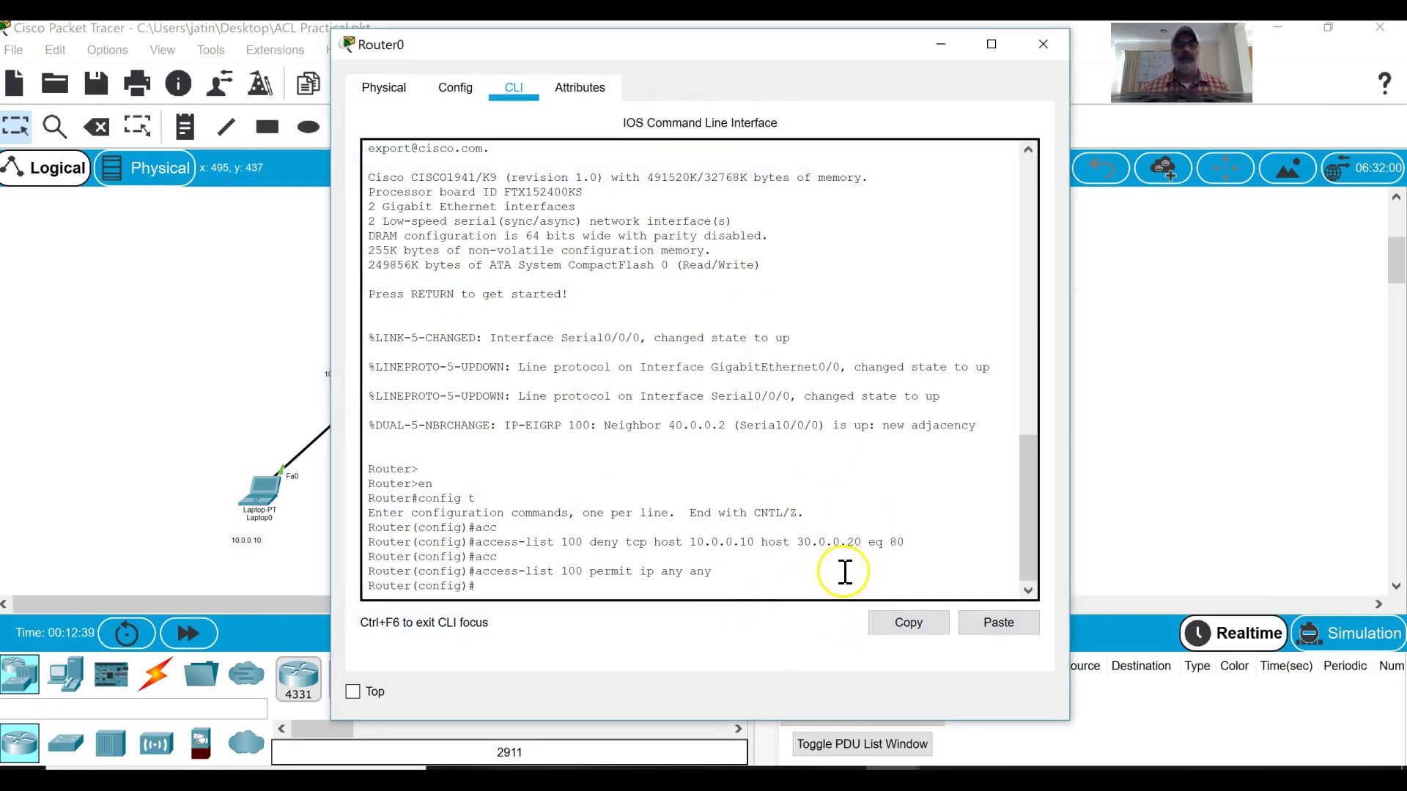
pyautogui.click(493, 588)
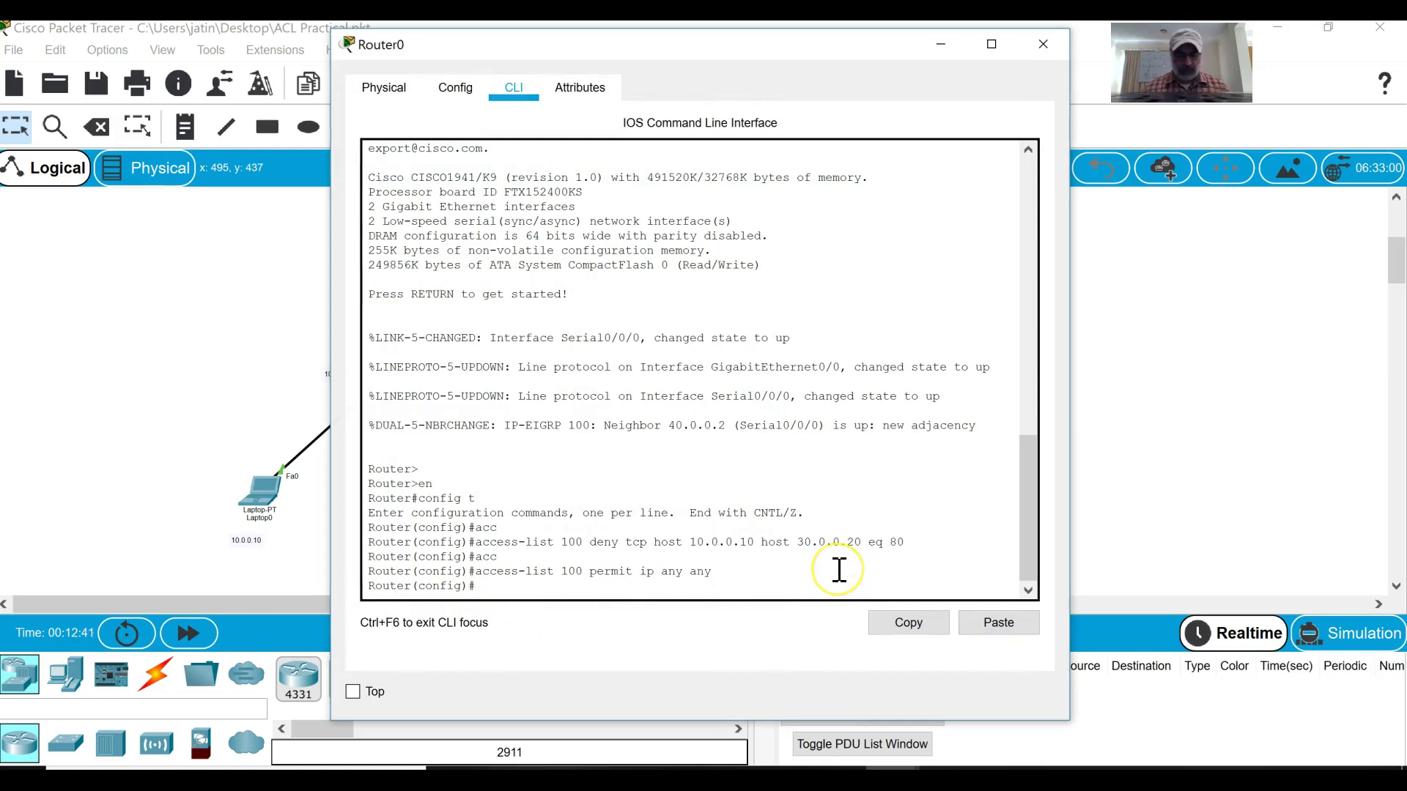
pyautogui.write('int g')
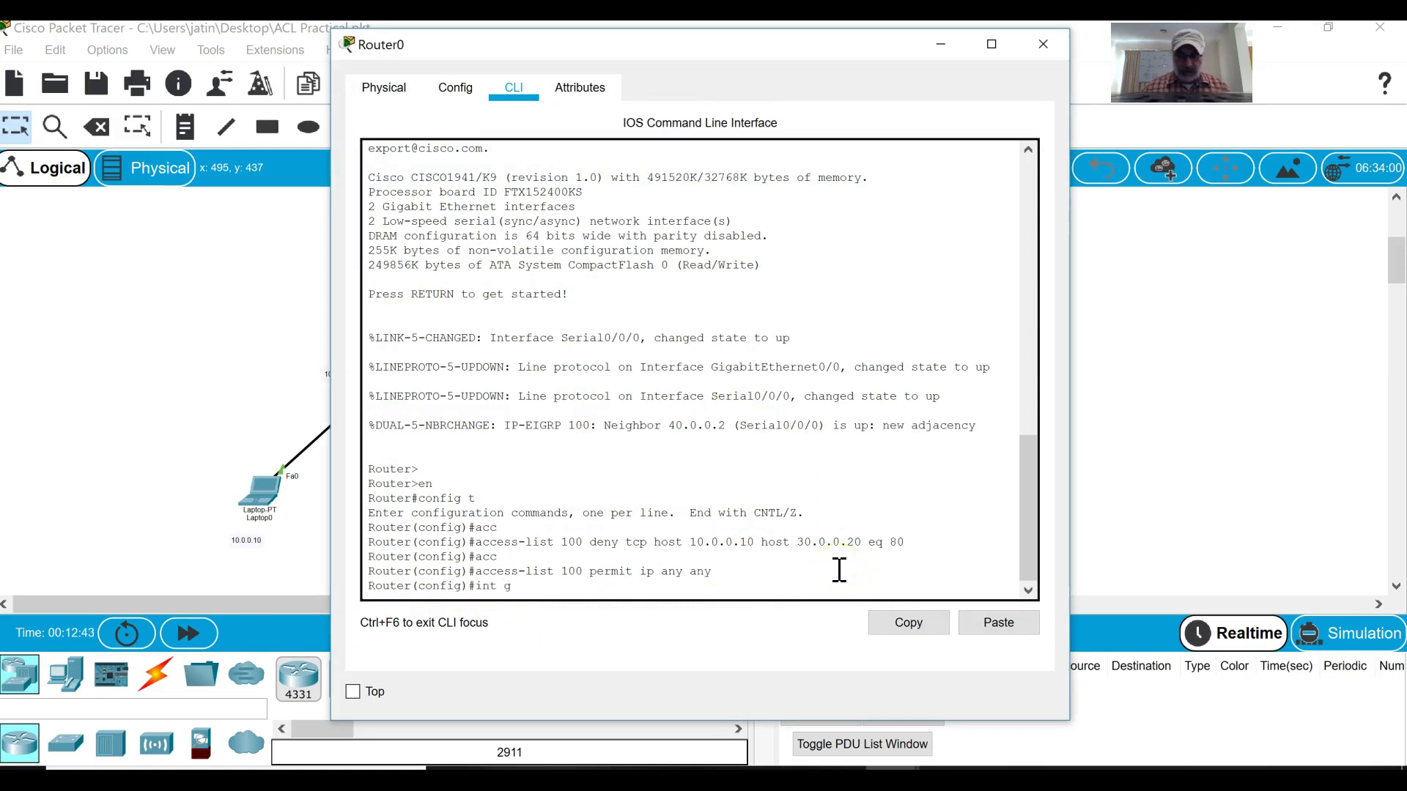
pyautogui.write('0/0')
pyautogui.press('Return')
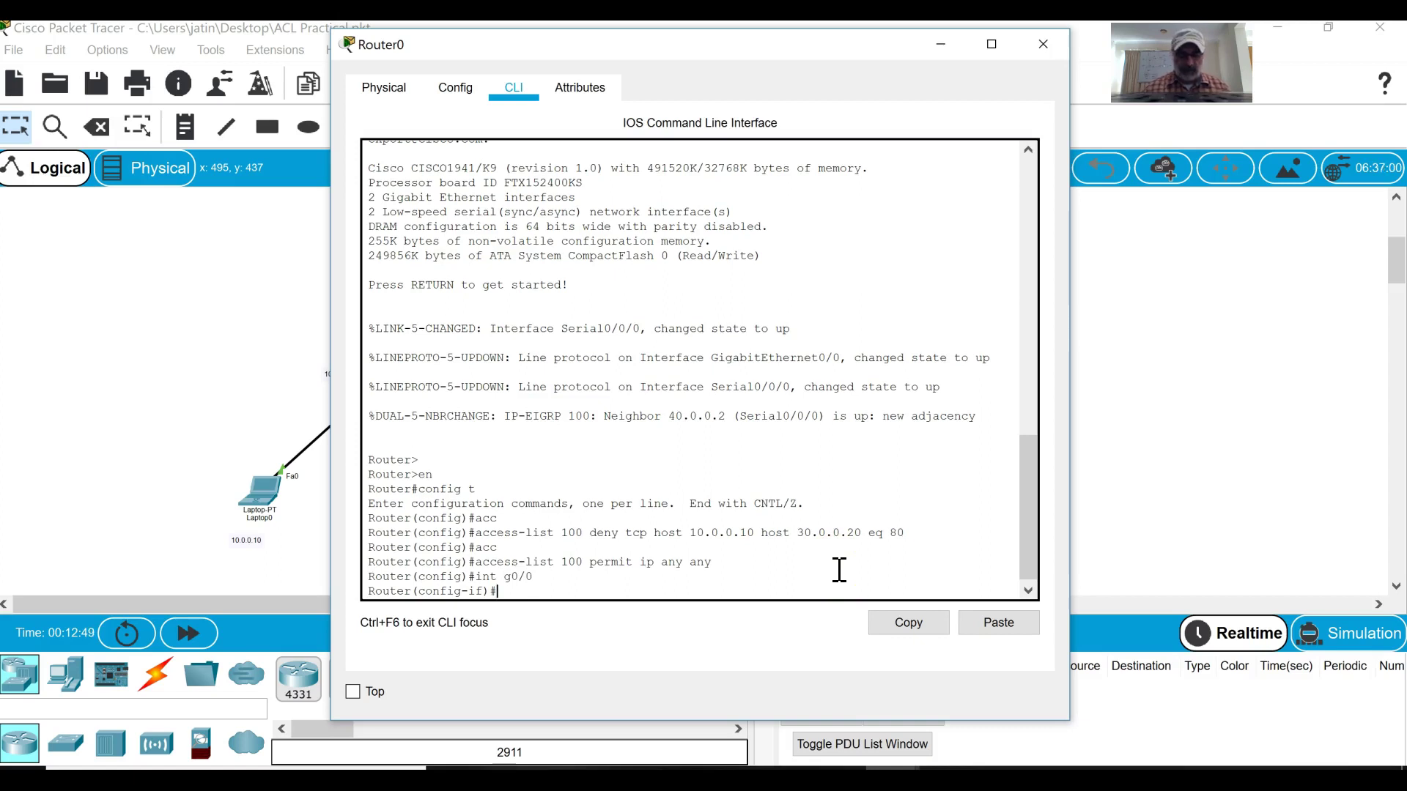
pyautogui.write('ip acc')
pyautogui.press('Tab')
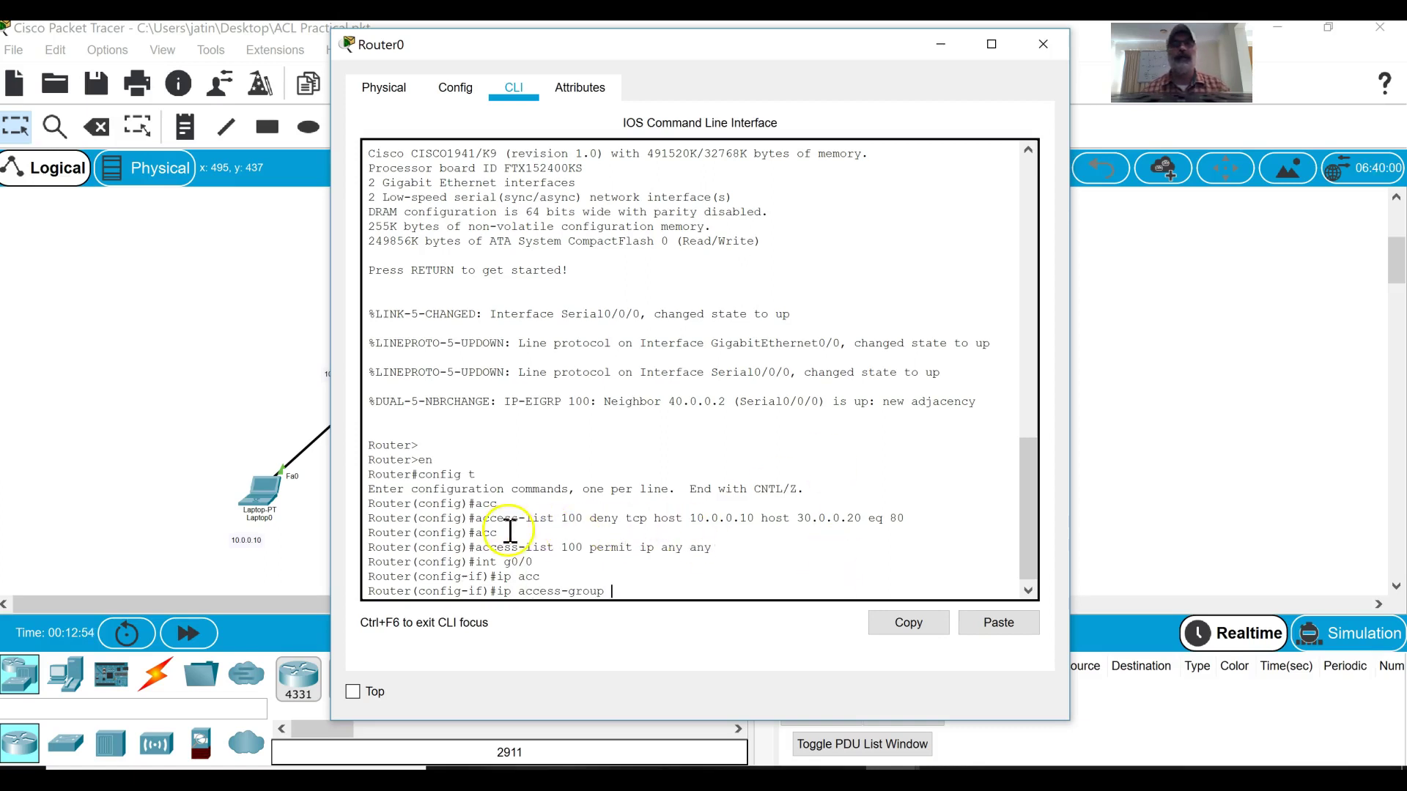
pyautogui.doubleClick(572, 518)
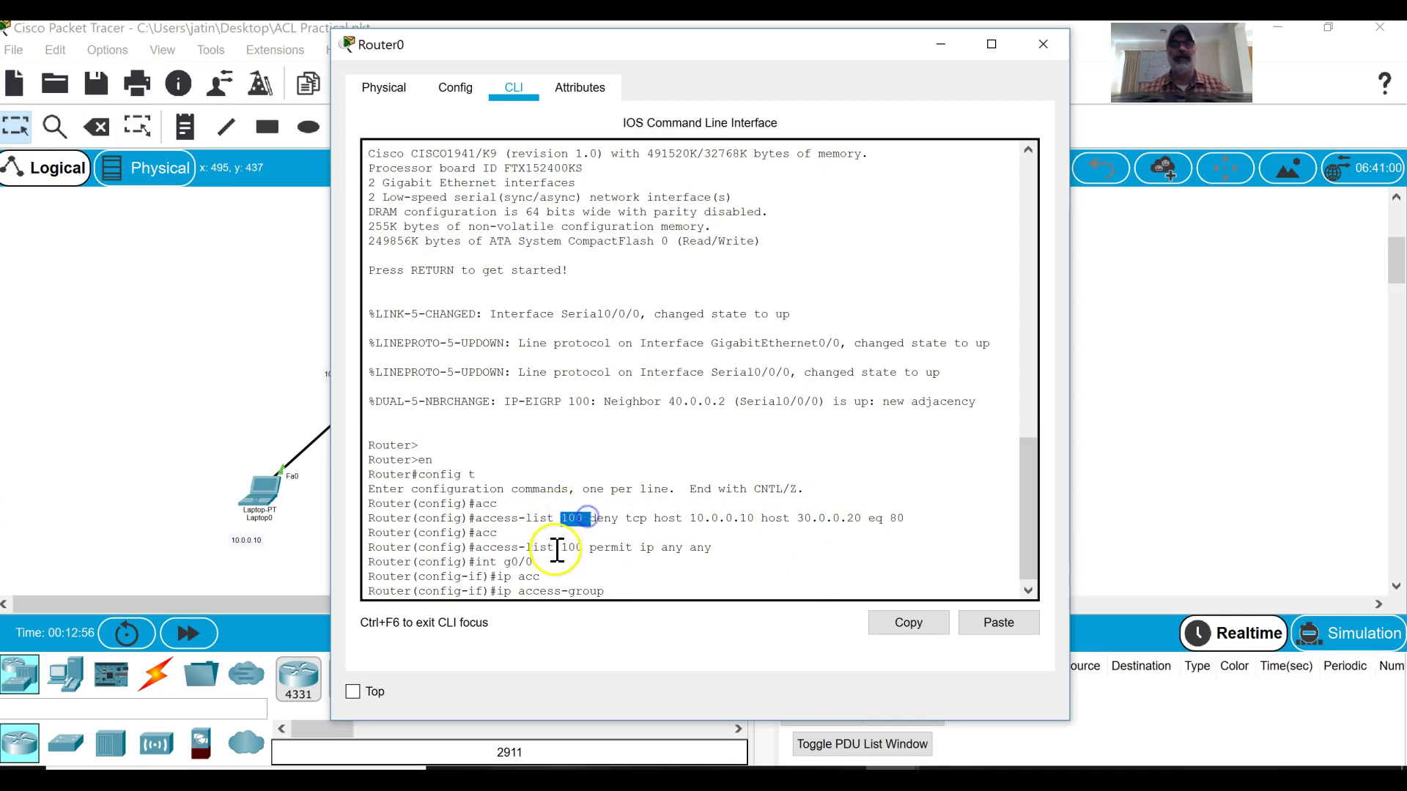
pyautogui.click(564, 545)
pyautogui.doubleClick(565, 546)
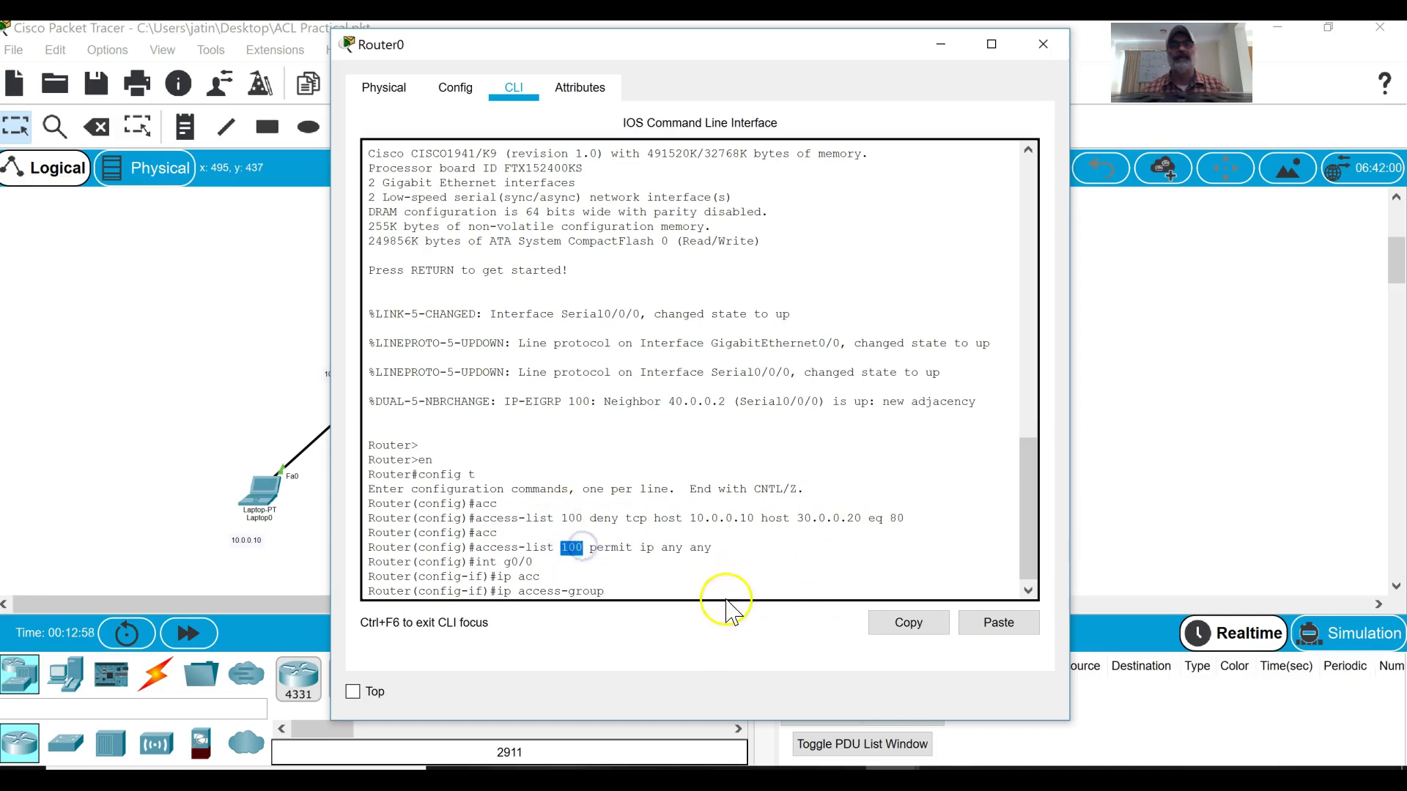
pyautogui.click(641, 592)
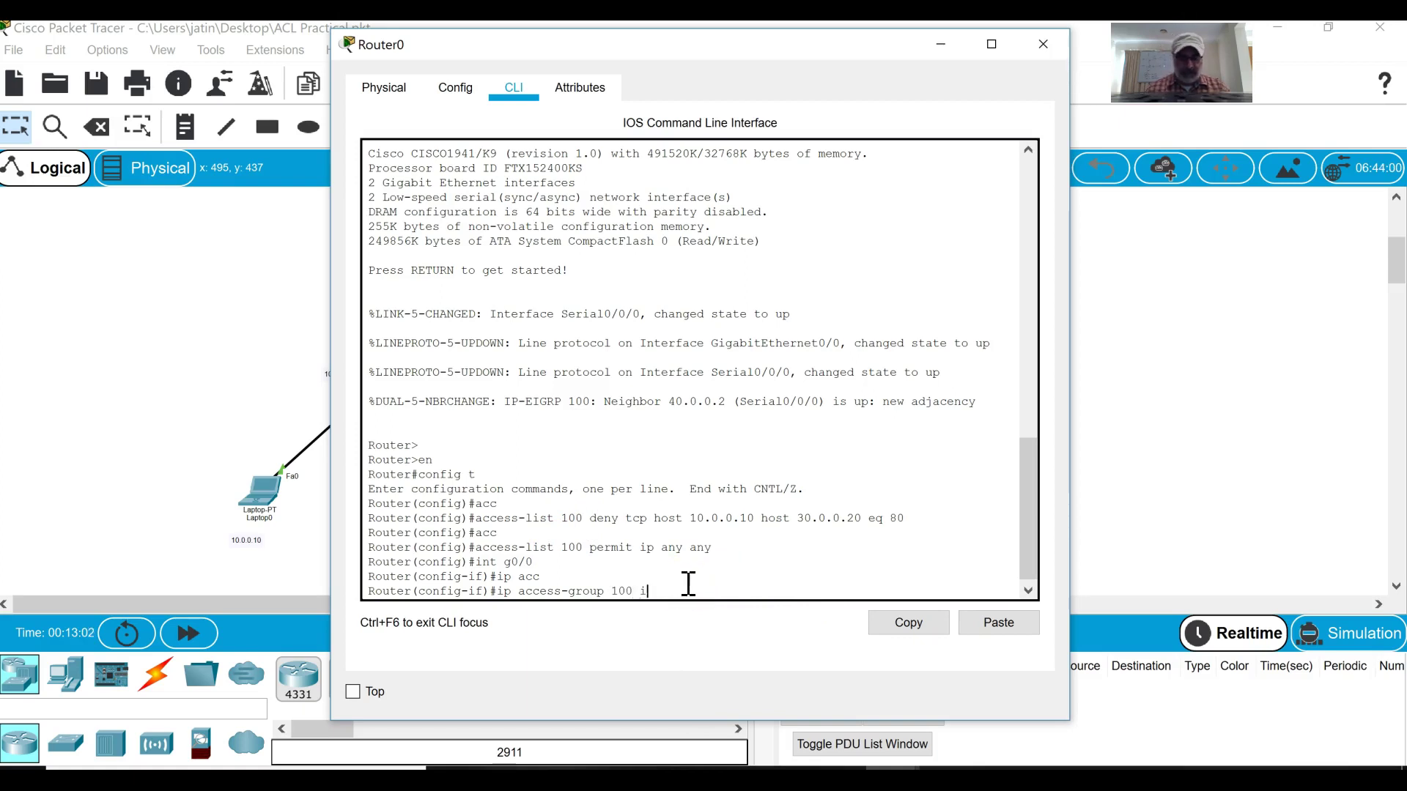
pyautogui.press('Return')
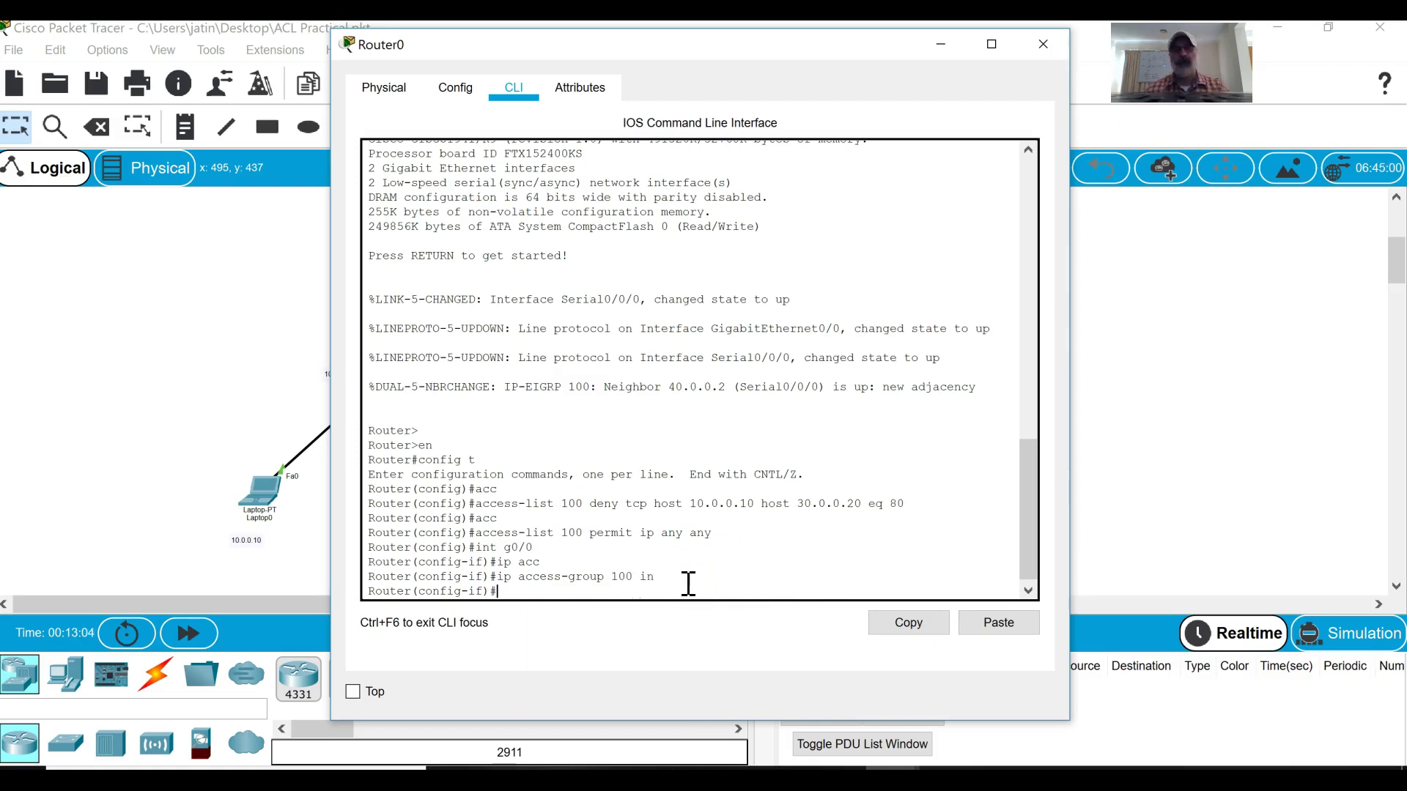
pyautogui.click(1047, 46)
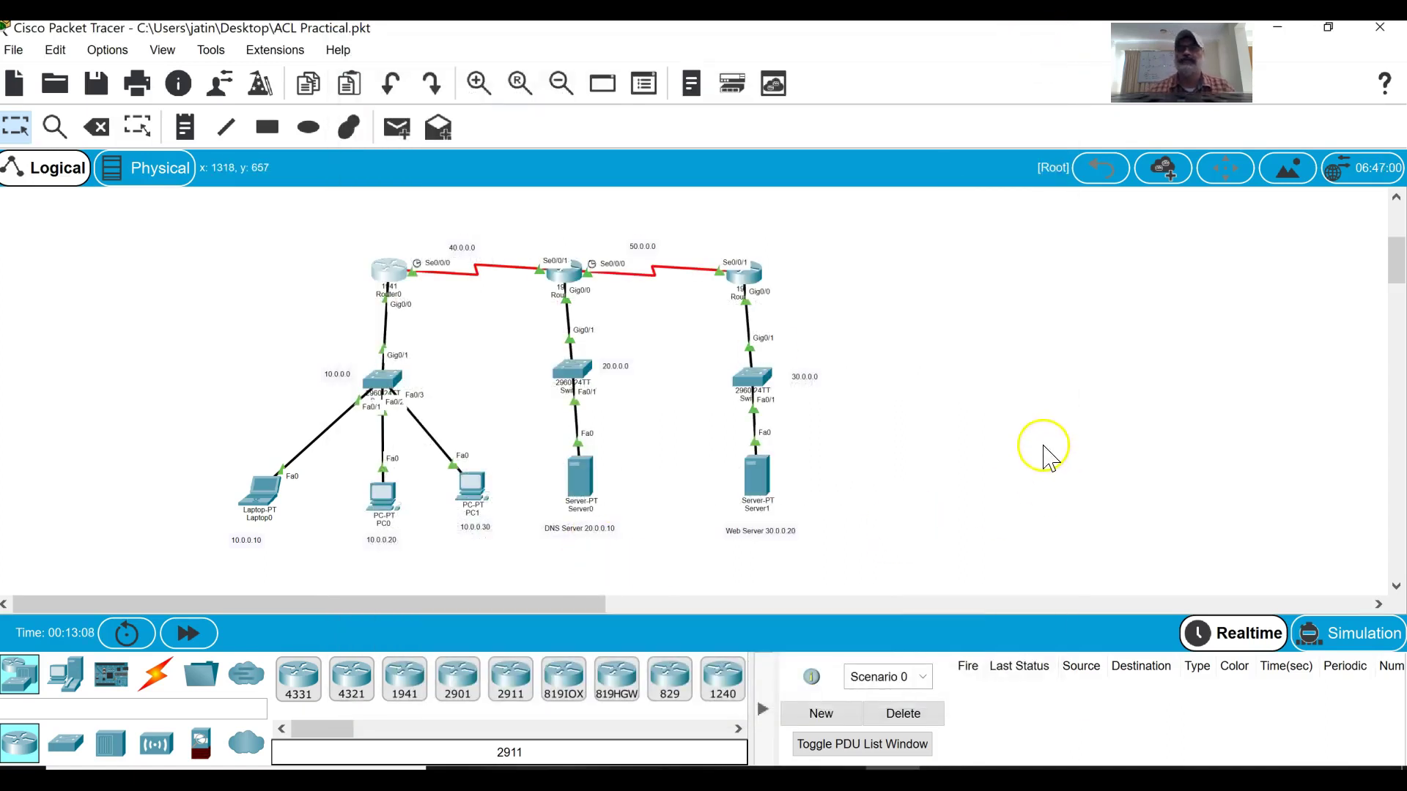
pyautogui.click(261, 492)
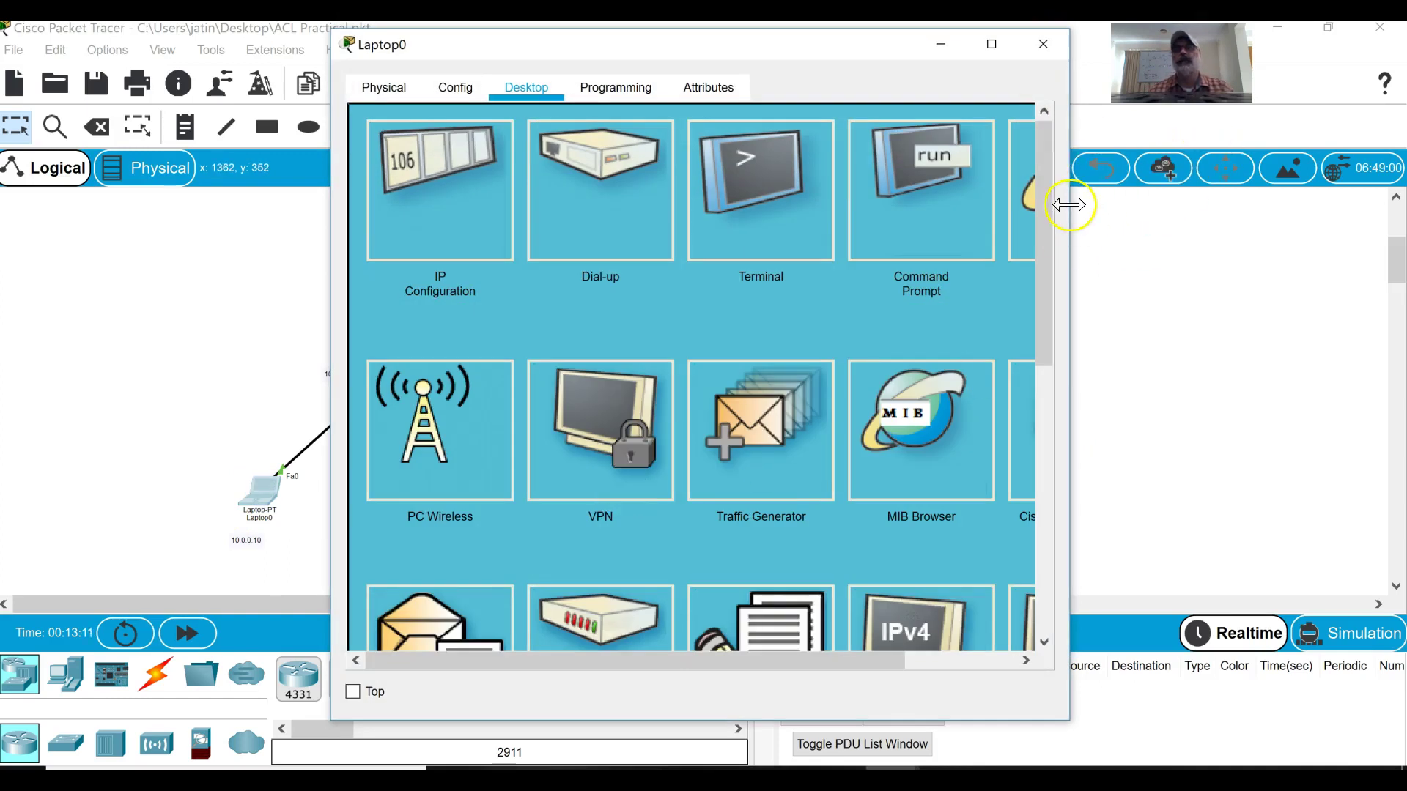
pyautogui.moveTo(1069, 209); pyautogui.dragTo(1370, 234)
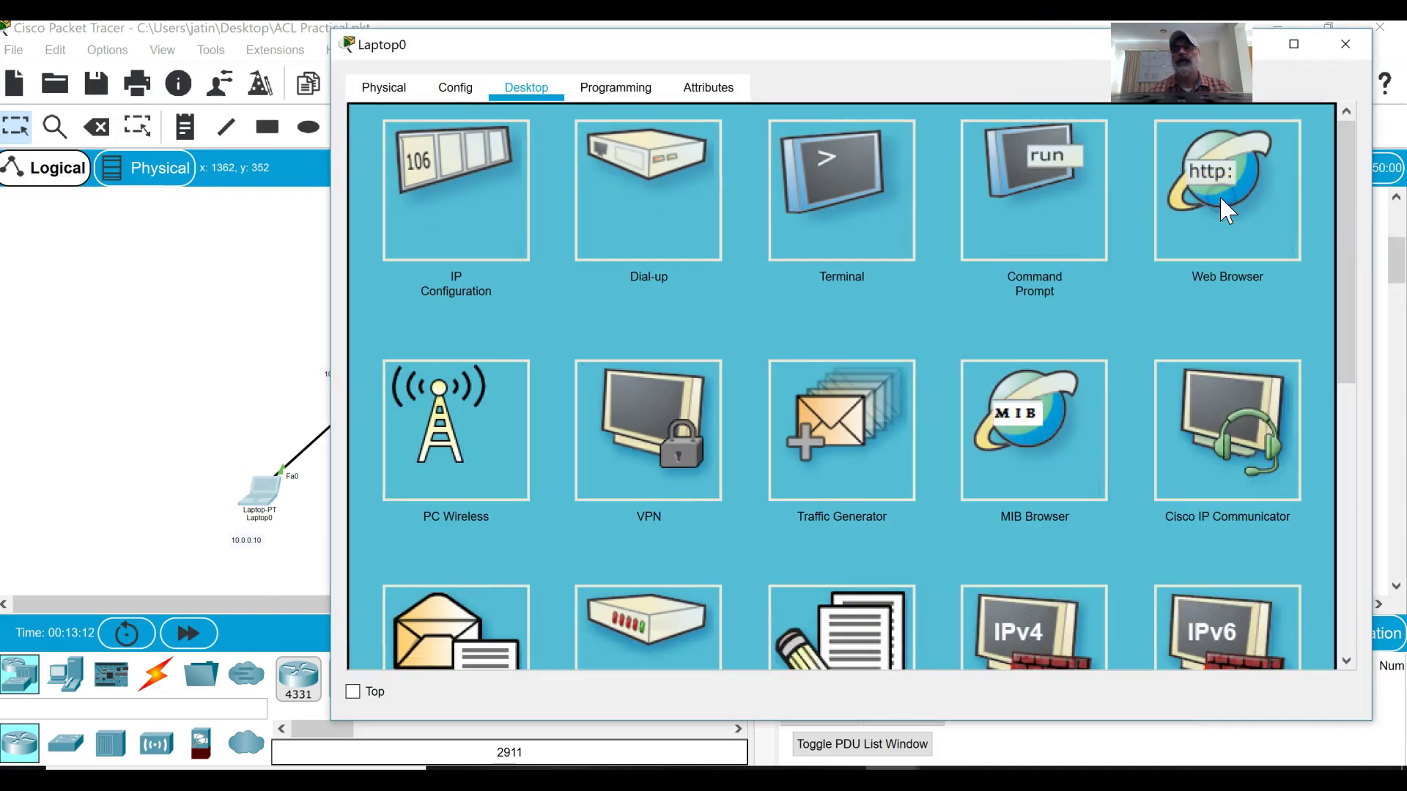
pyautogui.click(1221, 199)
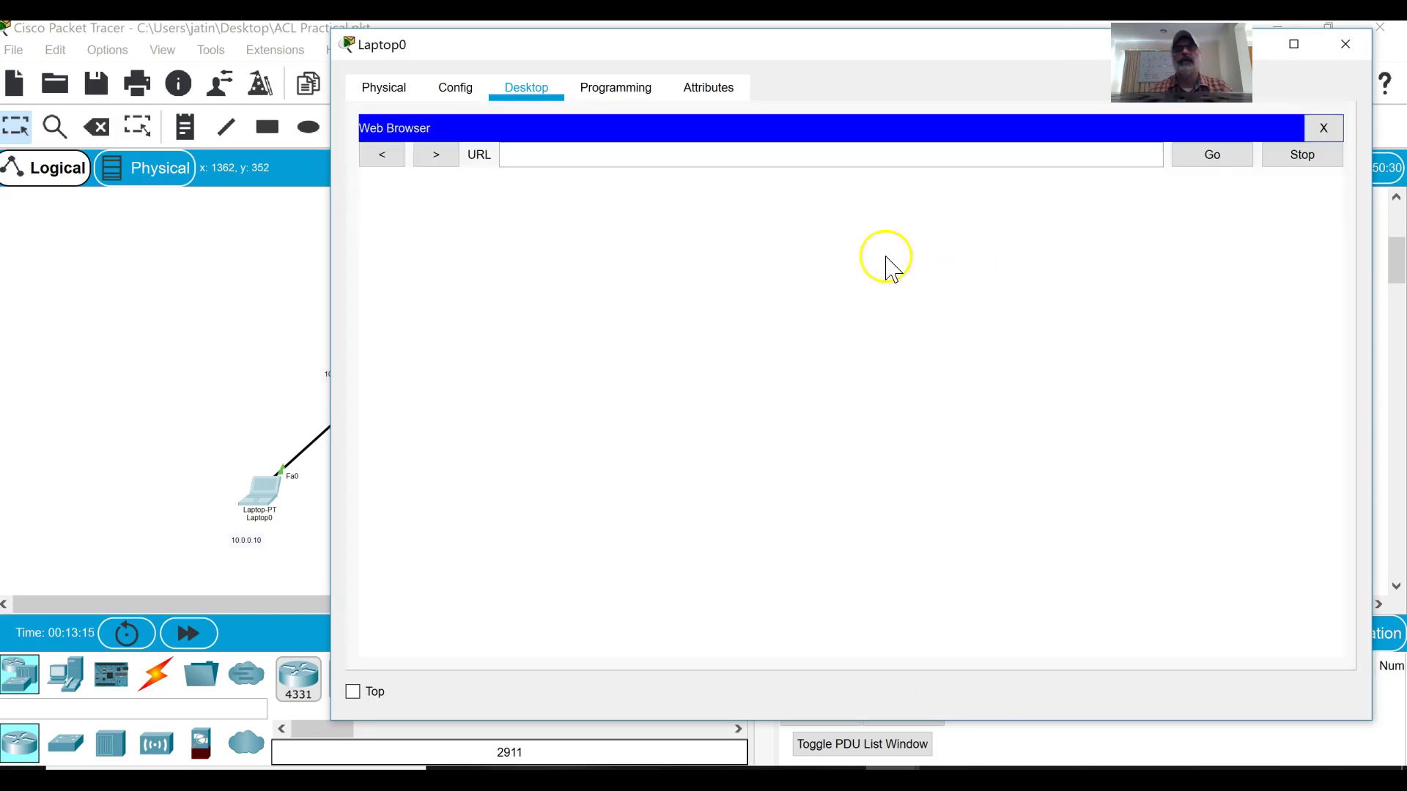
pyautogui.click(522, 152)
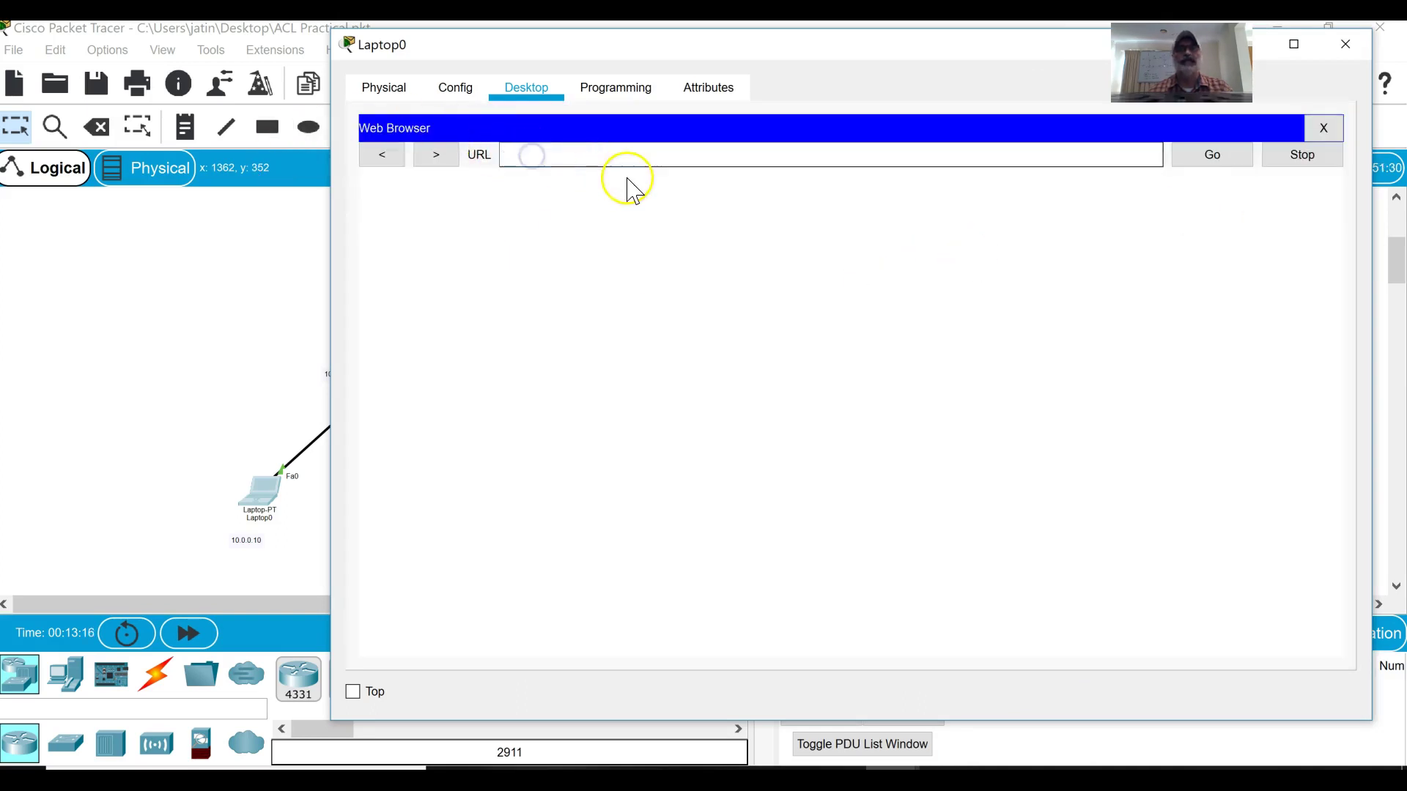
pyautogui.write('www.ab')
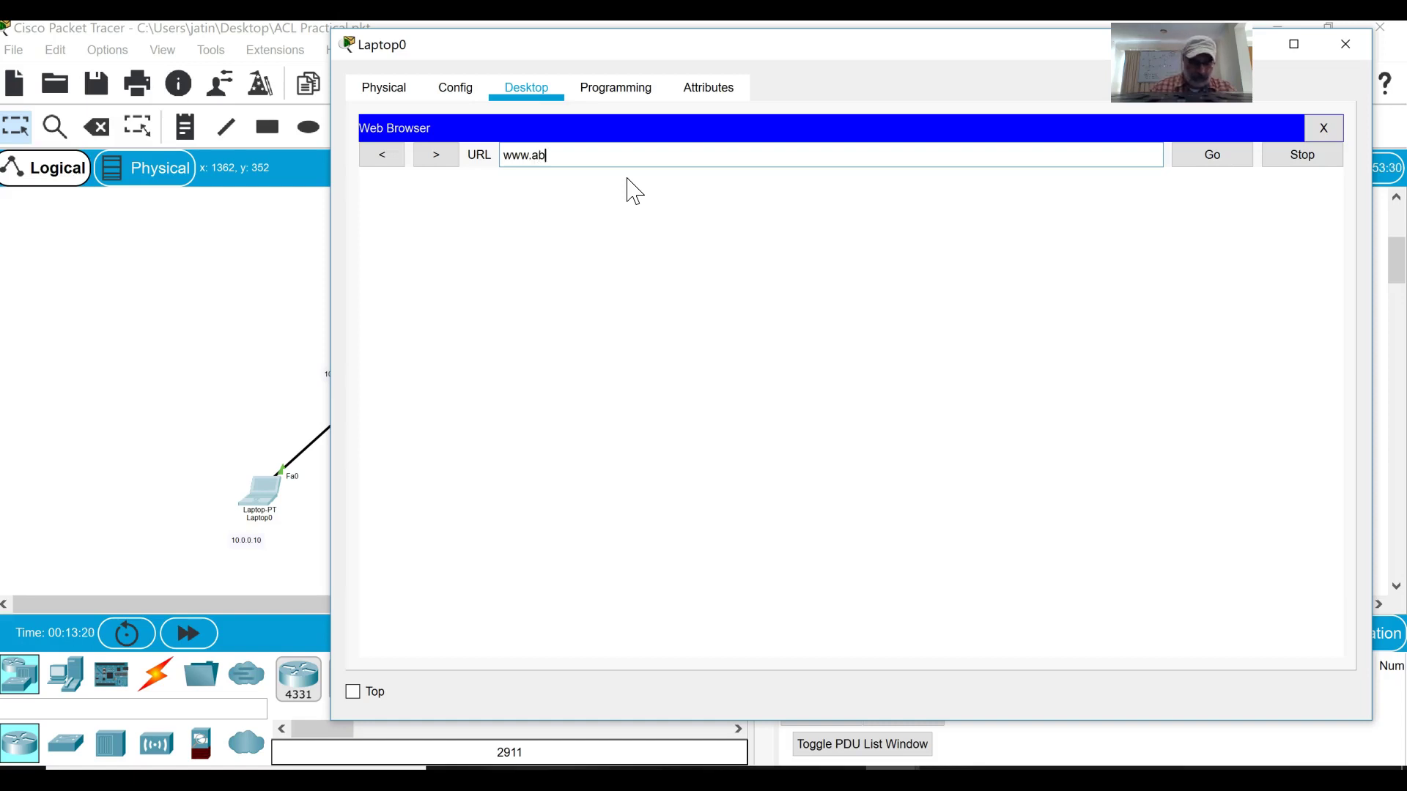
pyautogui.write('c.com')
pyautogui.click(1240, 165)
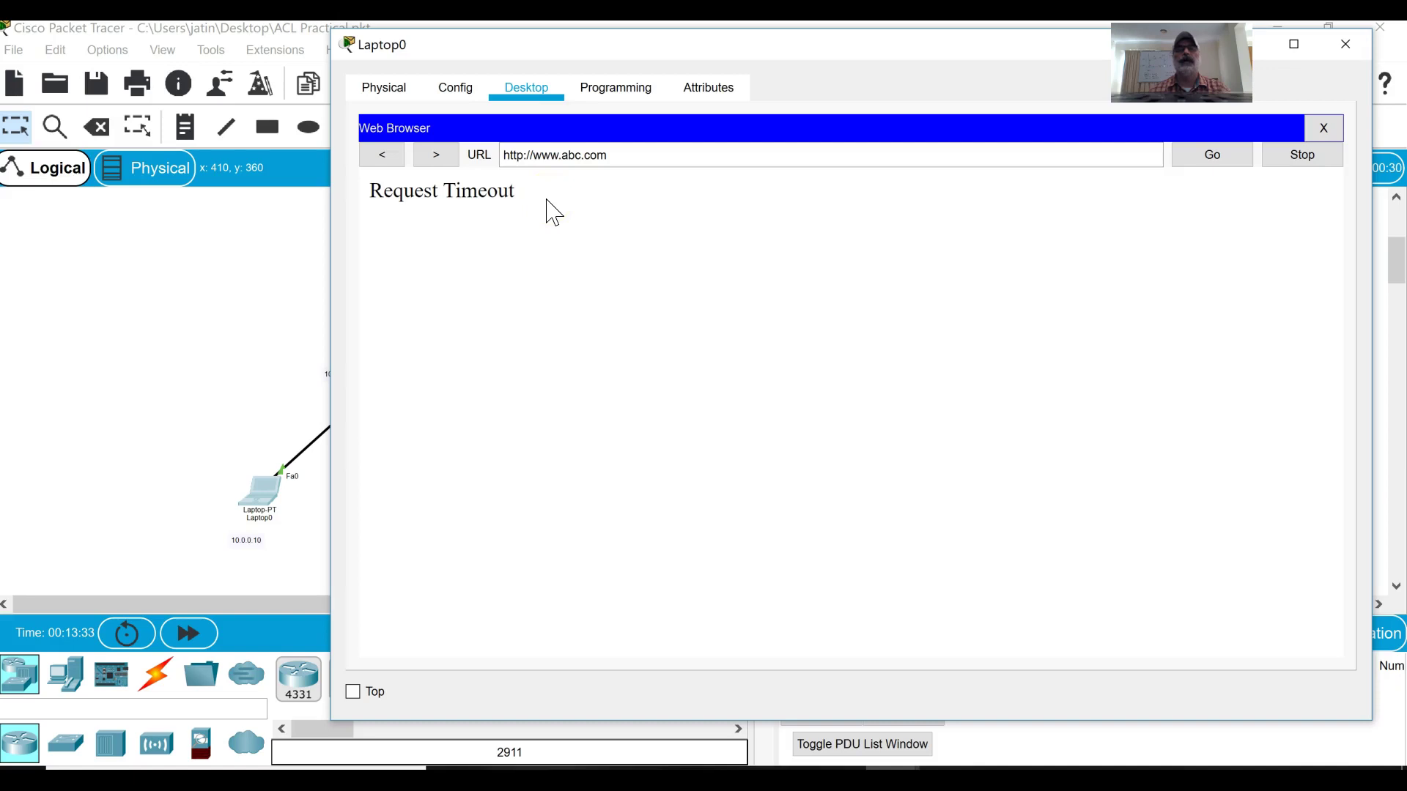
# - Send a simple ICMP PDU from Laptop0 to Server1 and see it succeed
pyautogui.click(1345, 43)
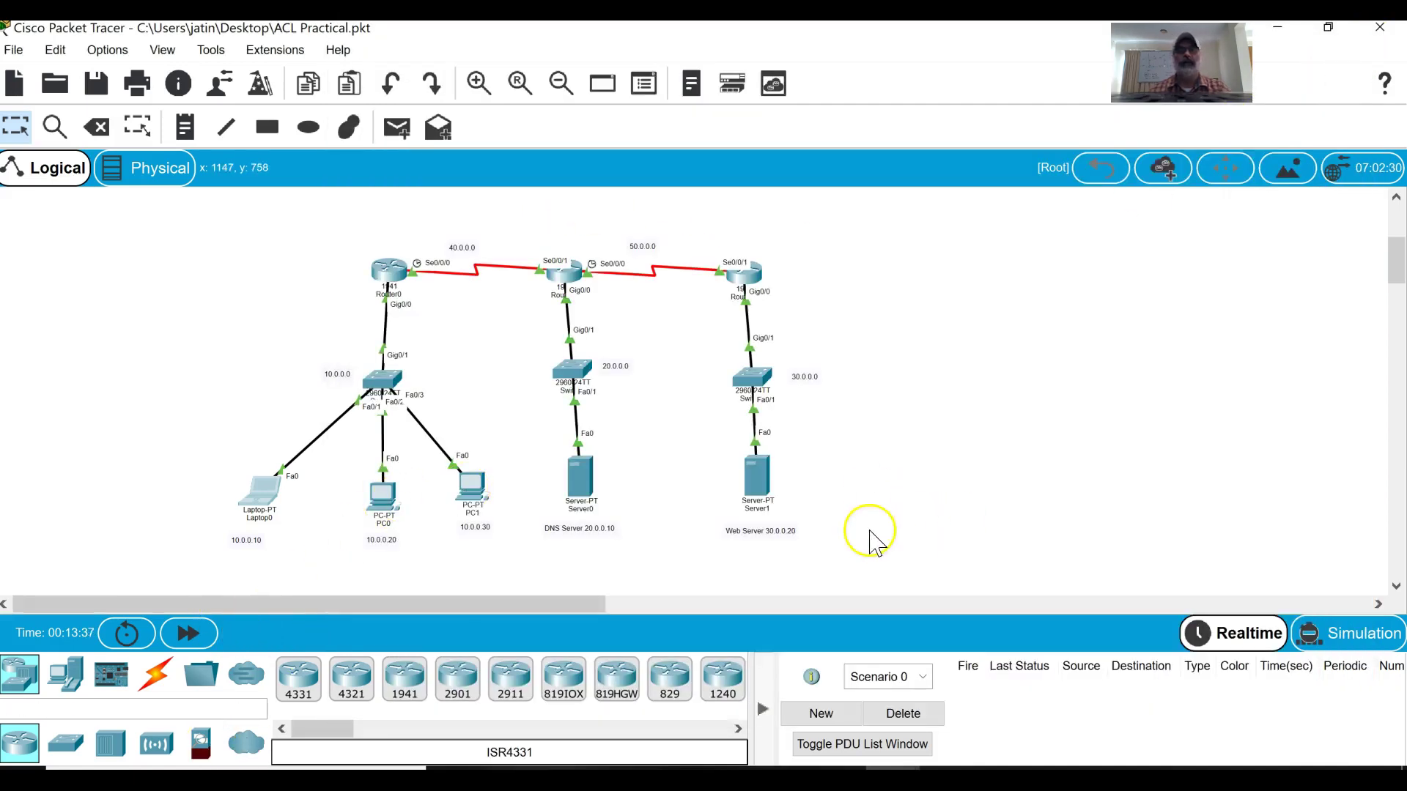
pyautogui.click(397, 127)
pyautogui.click(247, 491)
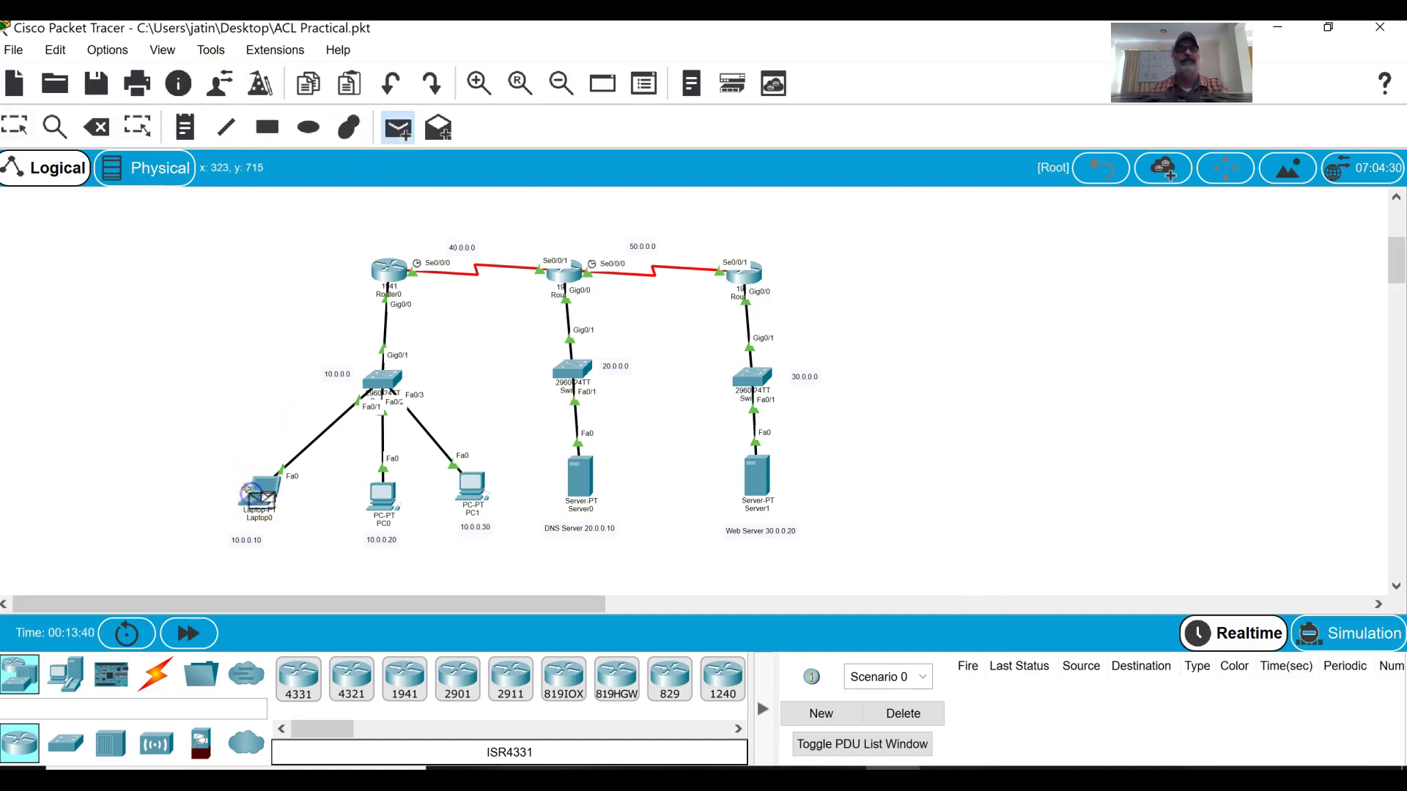
pyautogui.click(756, 480)
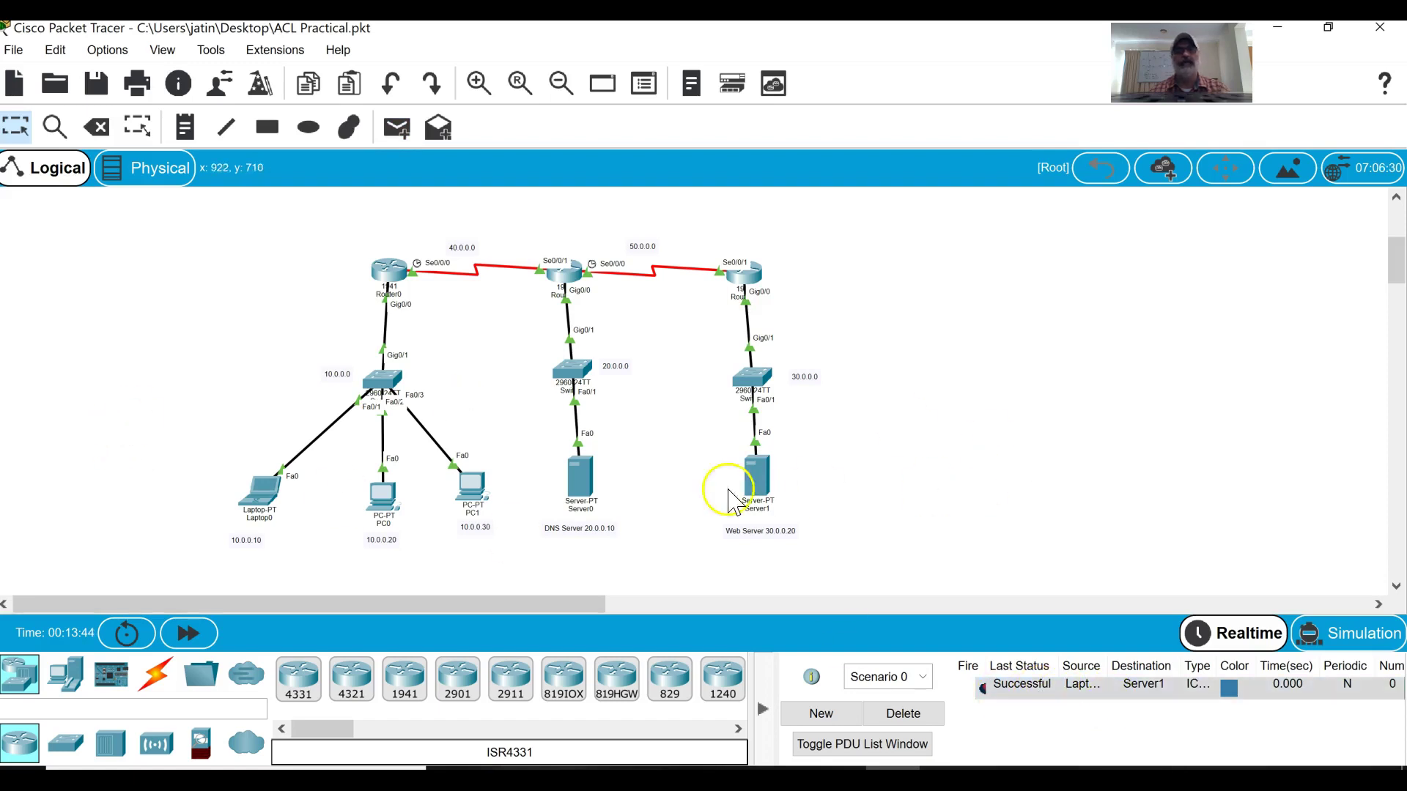
pyautogui.click(757, 485)
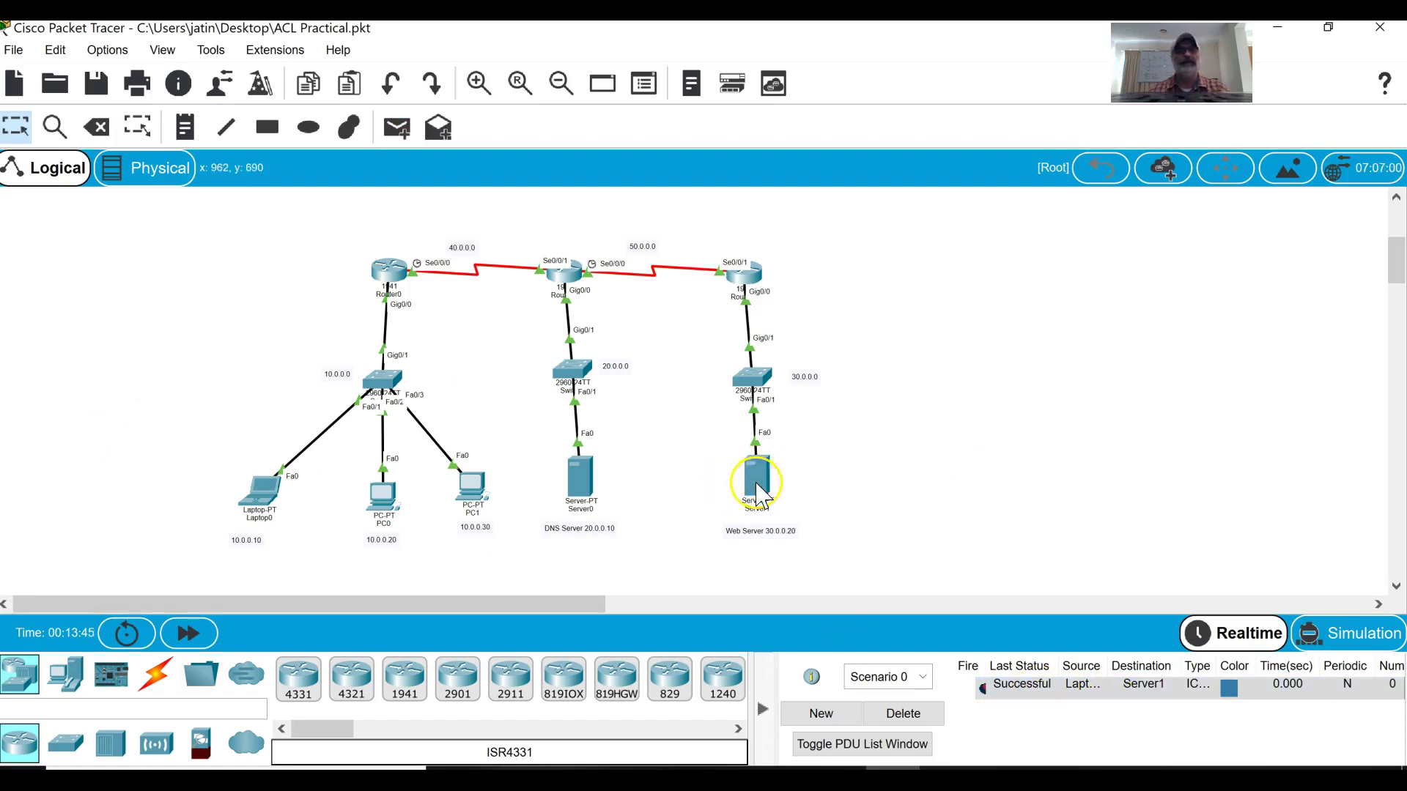
pyautogui.click(253, 491)
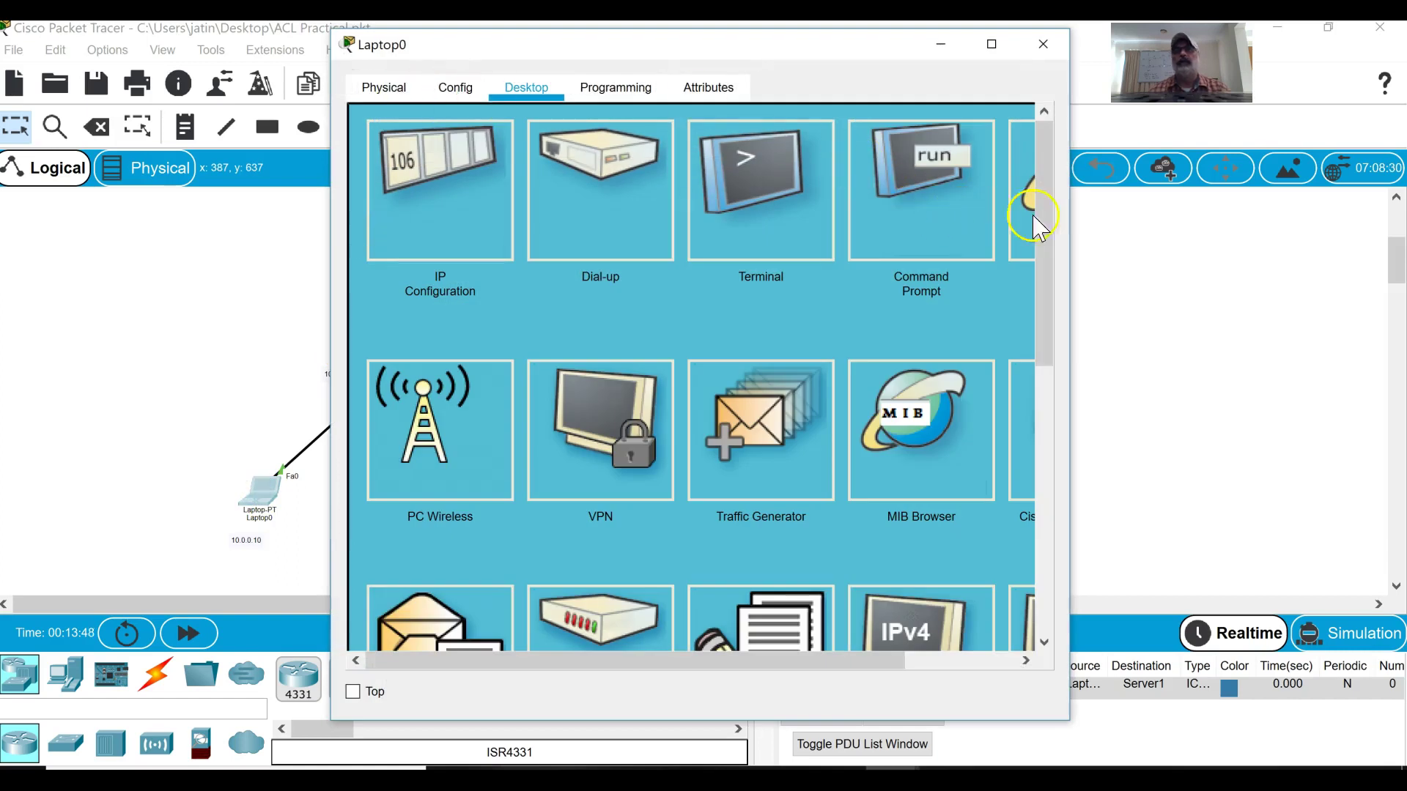
pyautogui.moveTo(1072, 232); pyautogui.dragTo(1309, 242)
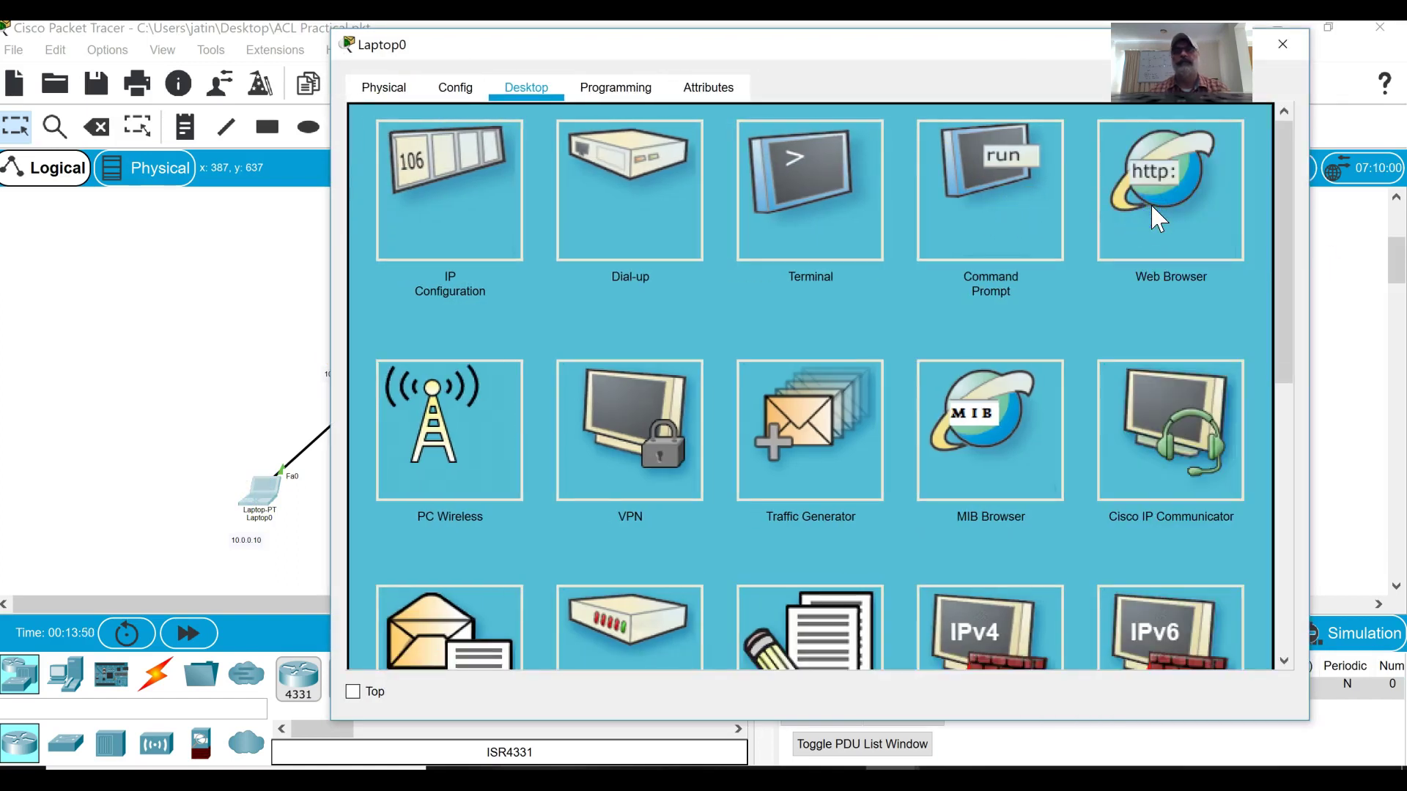
pyautogui.click(1152, 206)
pyautogui.click(586, 155)
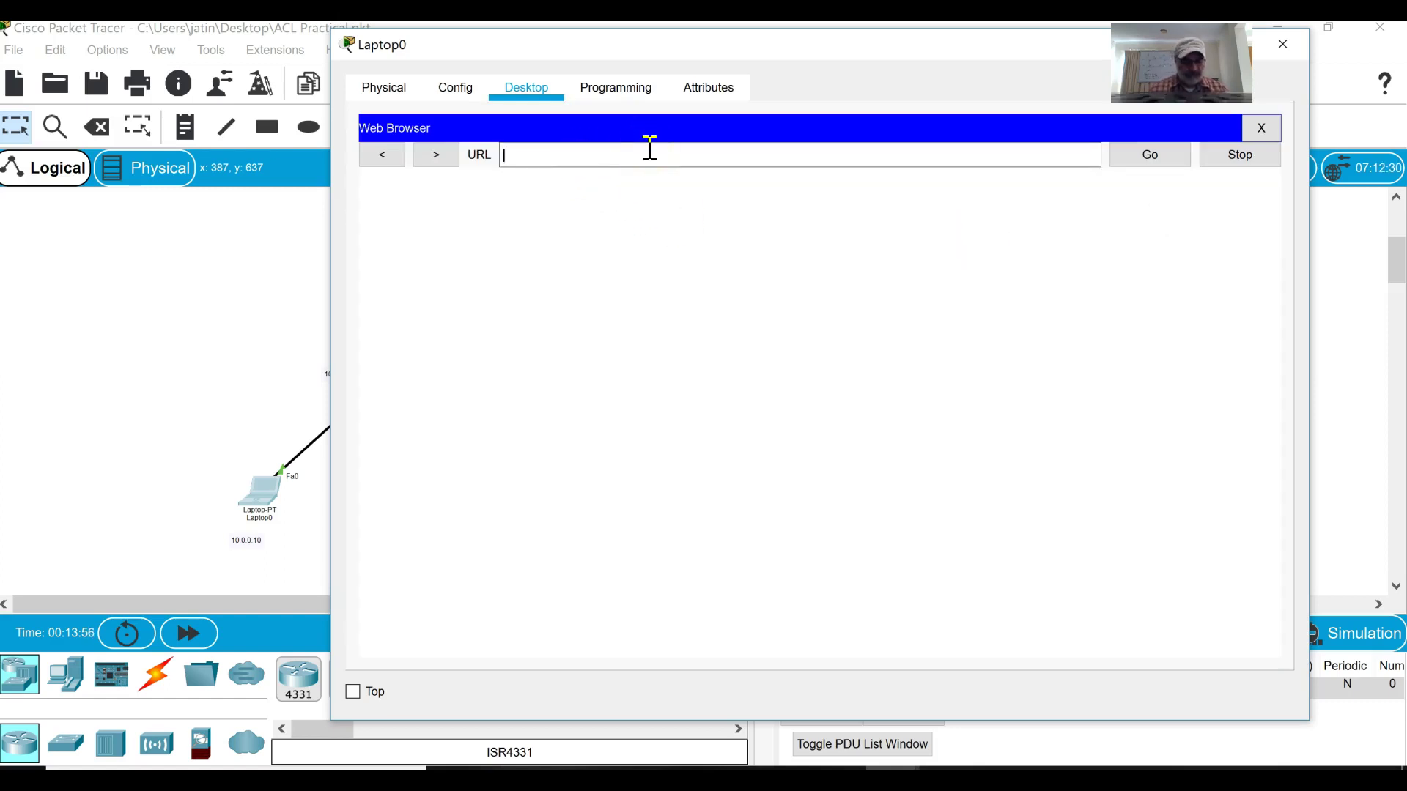
pyautogui.write('www.abc.com')
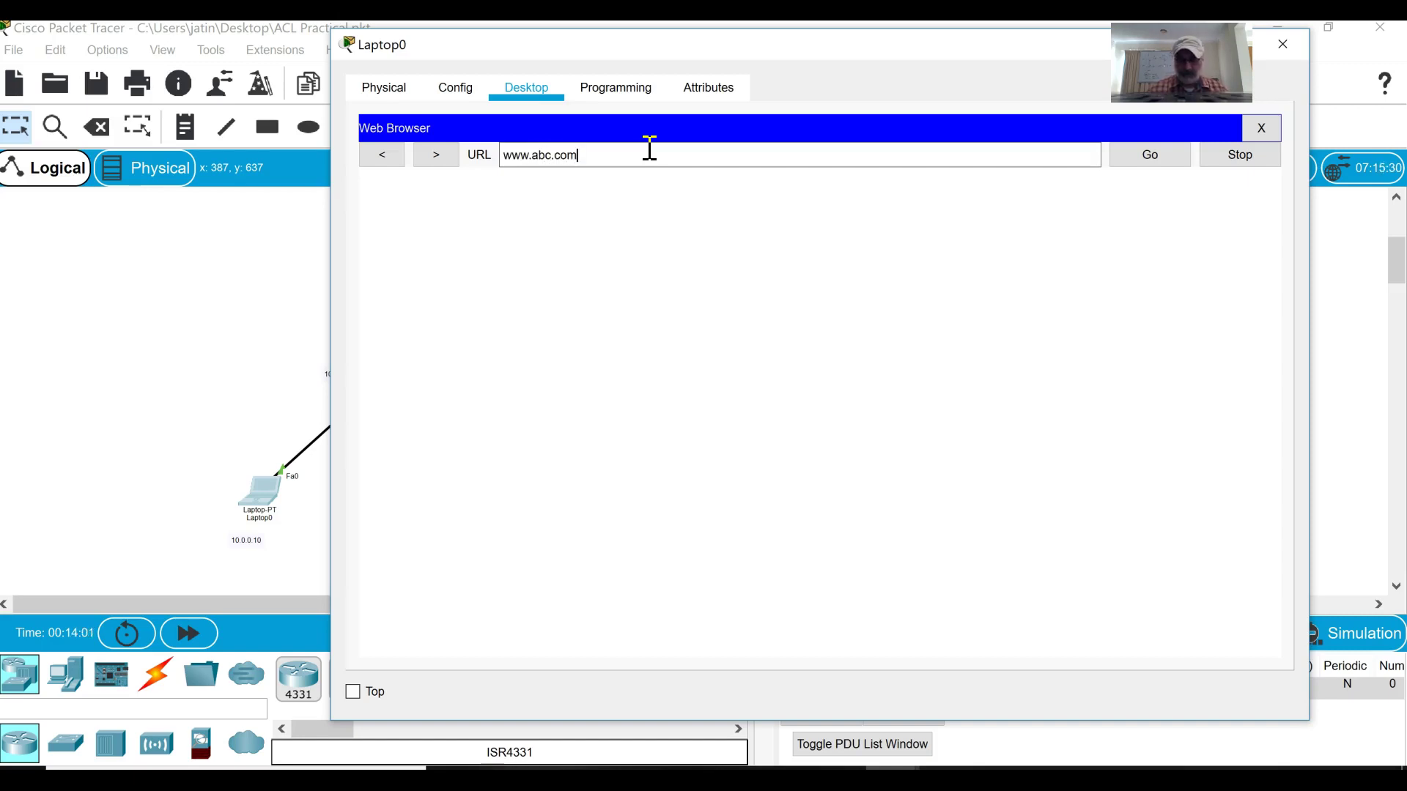
pyautogui.press('Return')
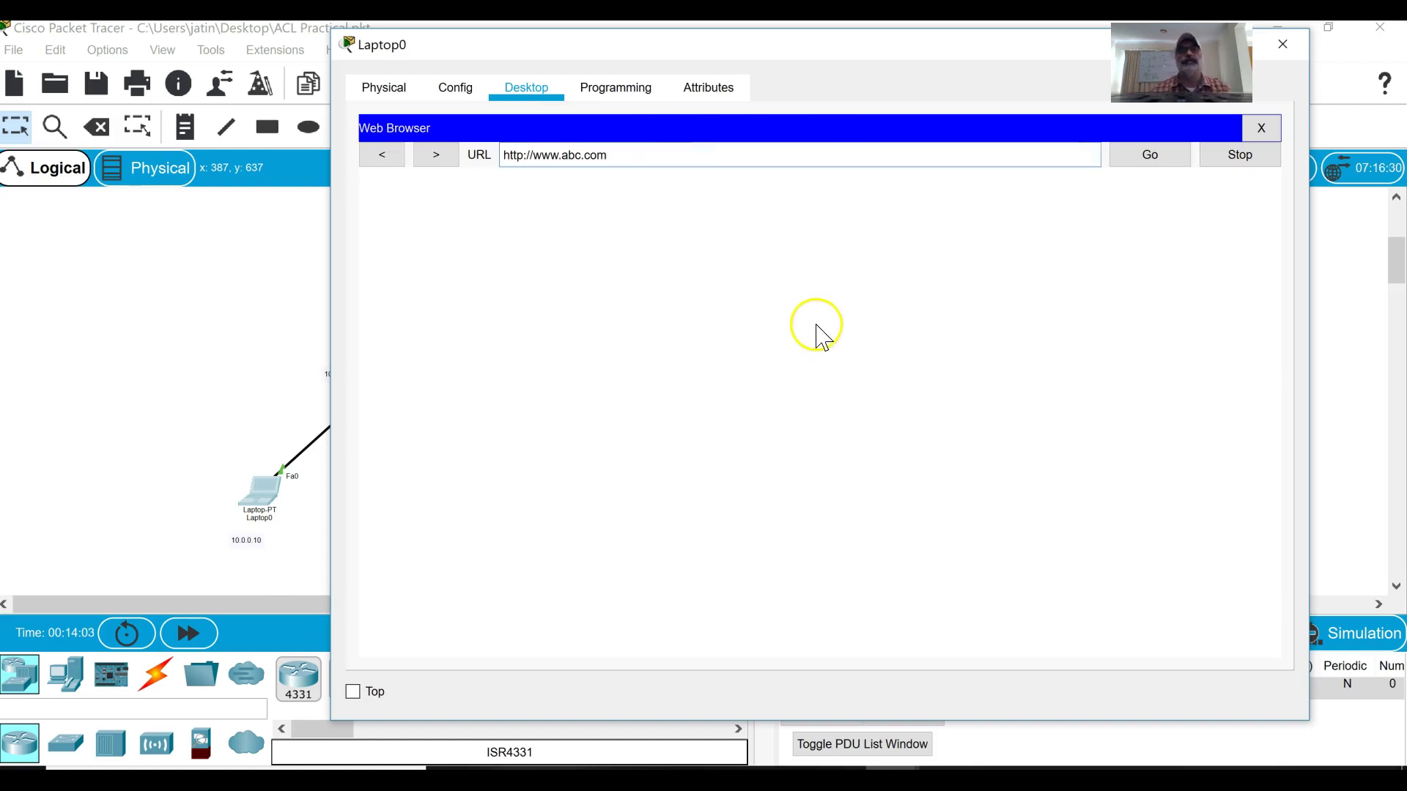
pyautogui.click(1164, 157)
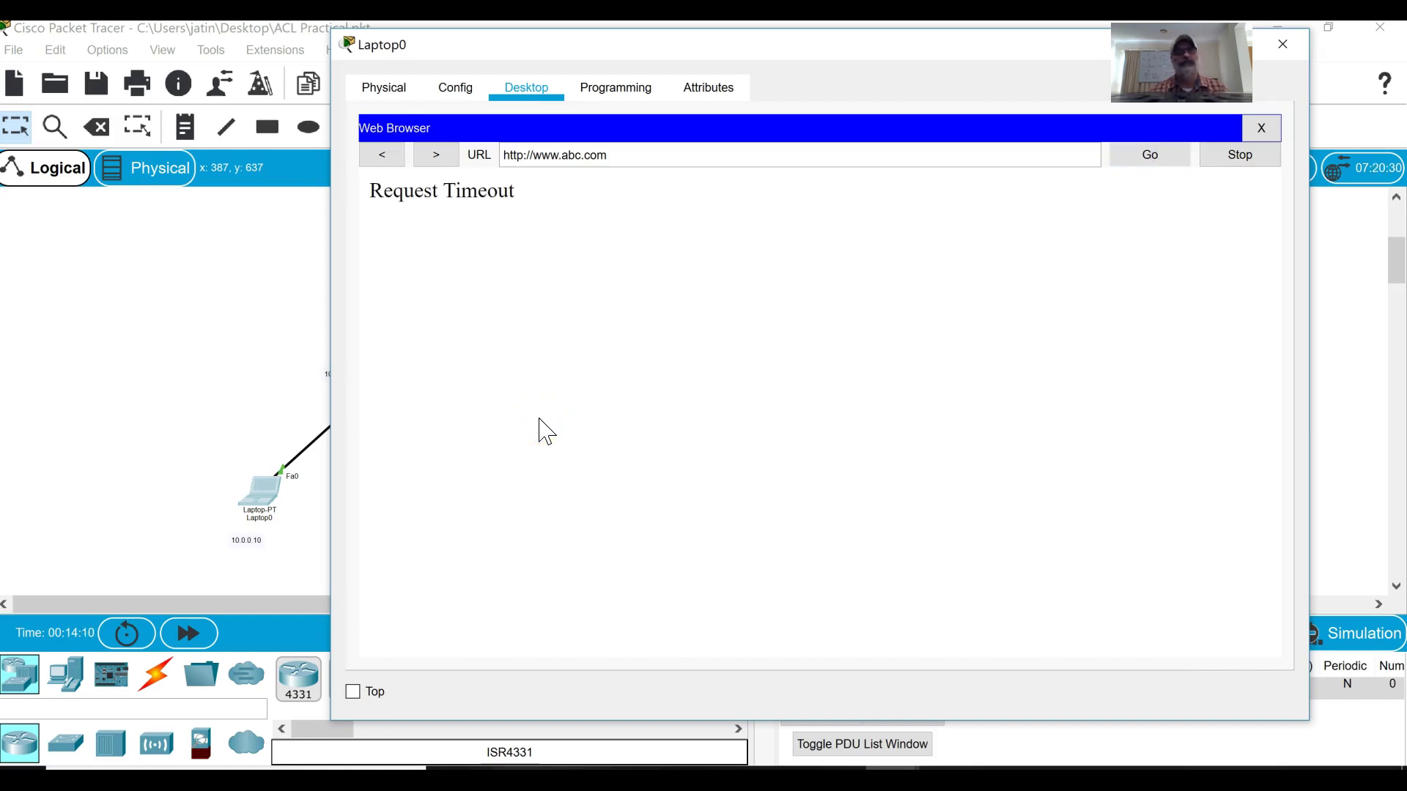
pyautogui.click(525, 156)
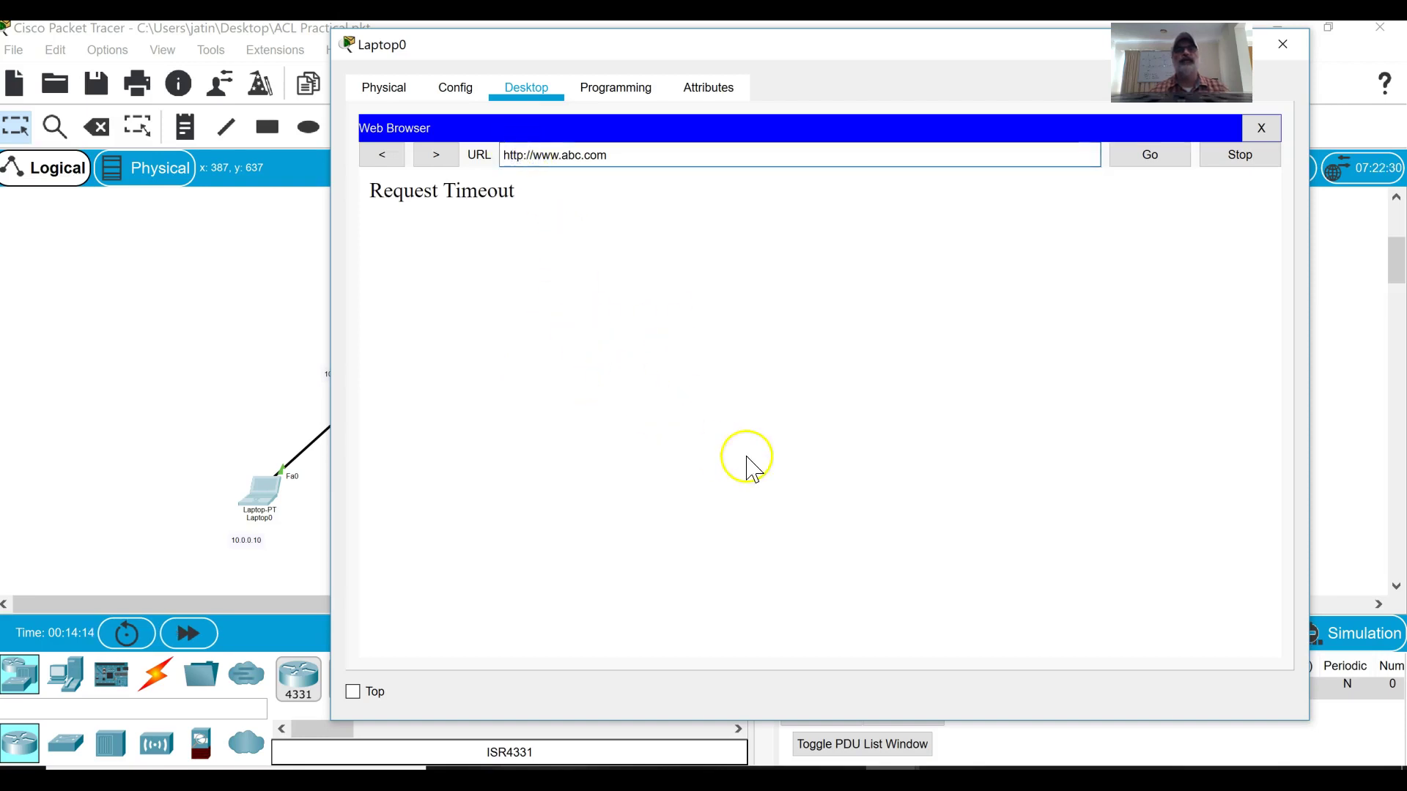
pyautogui.write('s')
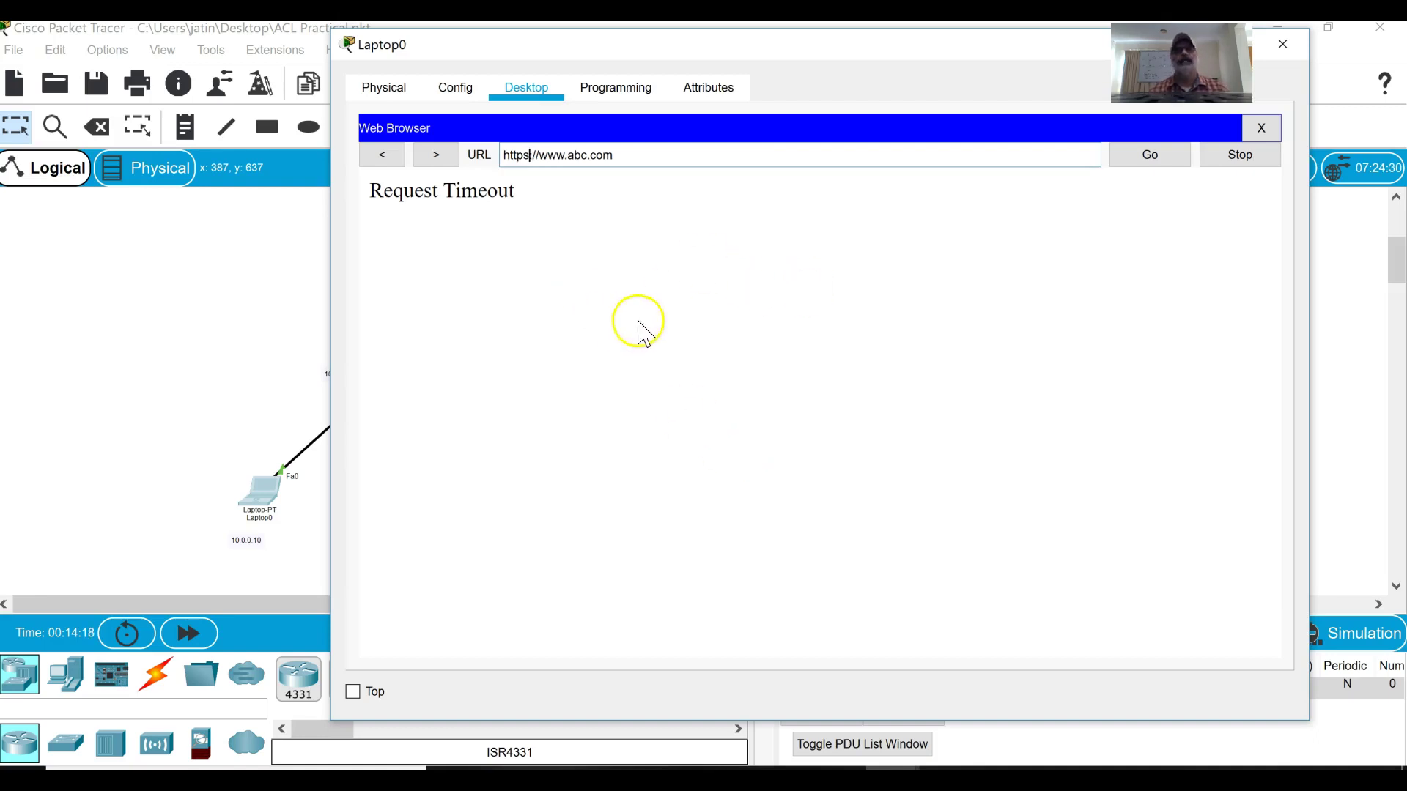
pyautogui.press('Delete')
pyautogui.click(1154, 167)
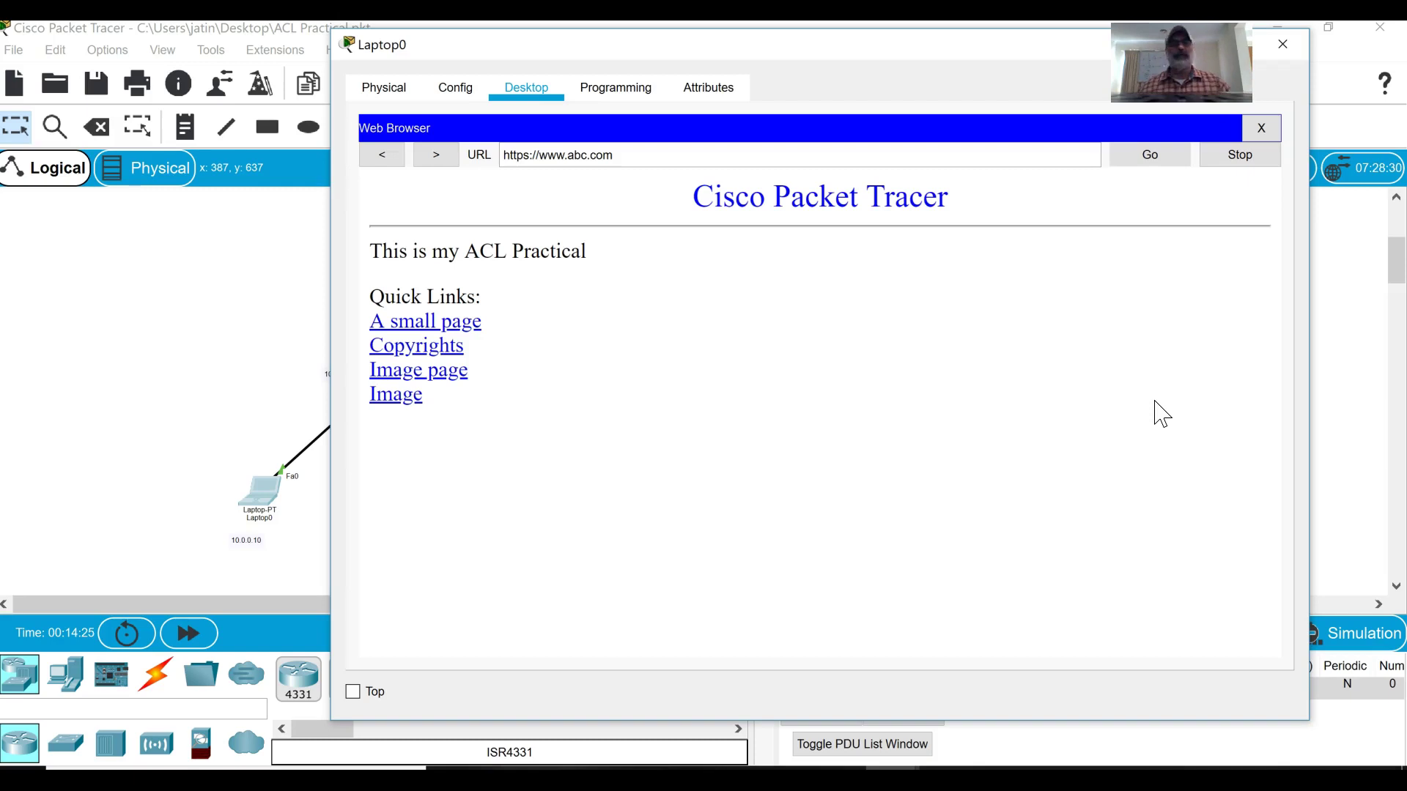
pyautogui.click(460, 294)
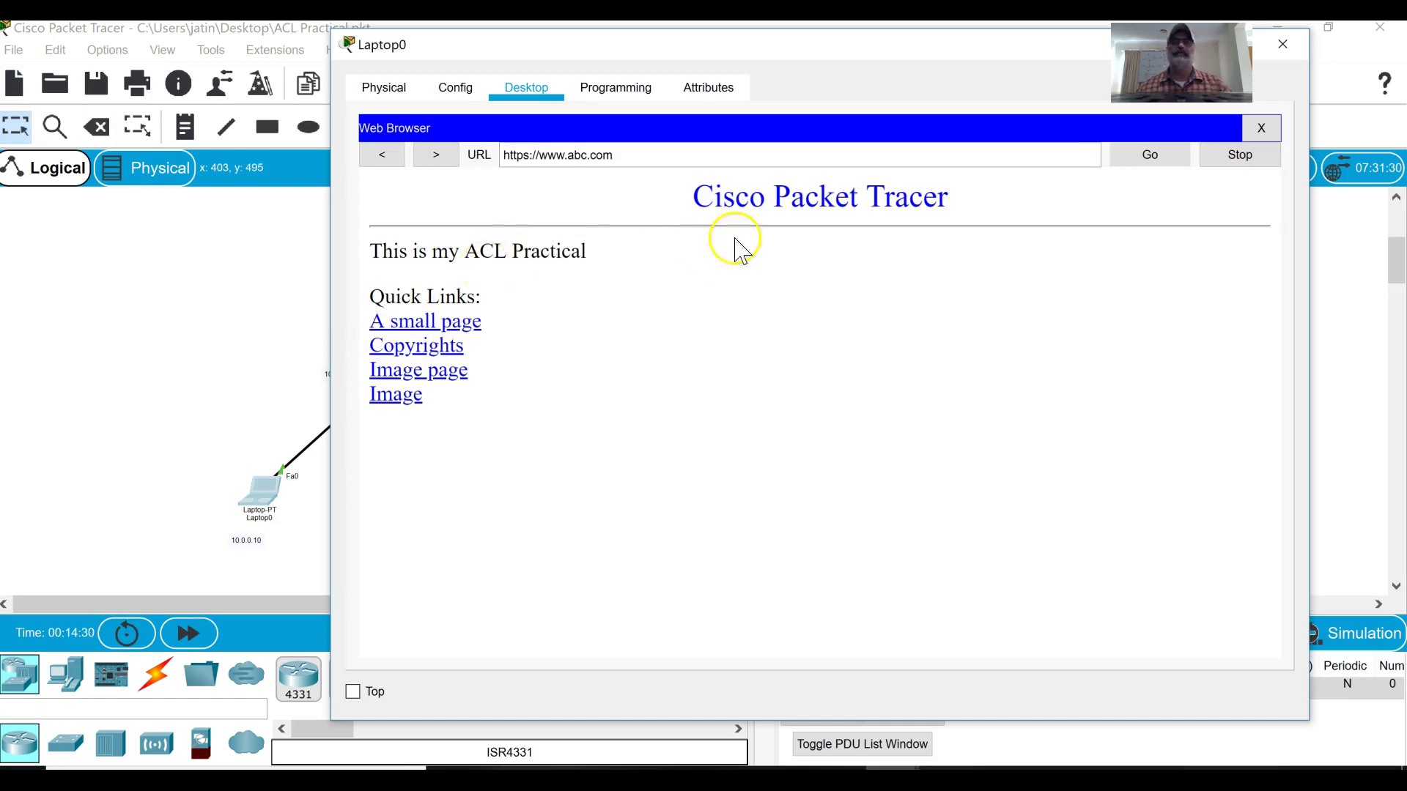
pyautogui.click(1284, 46)
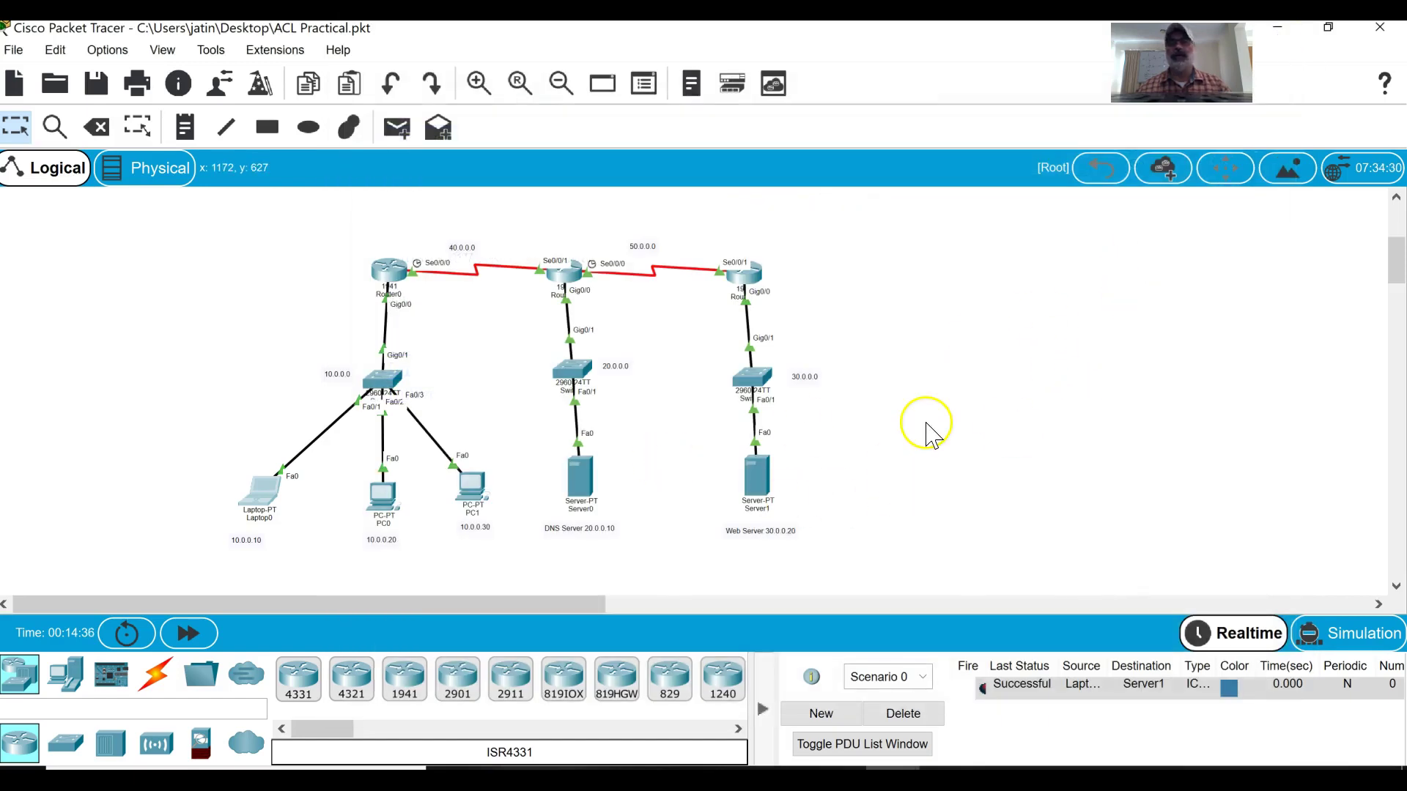
pyautogui.click(383, 497)
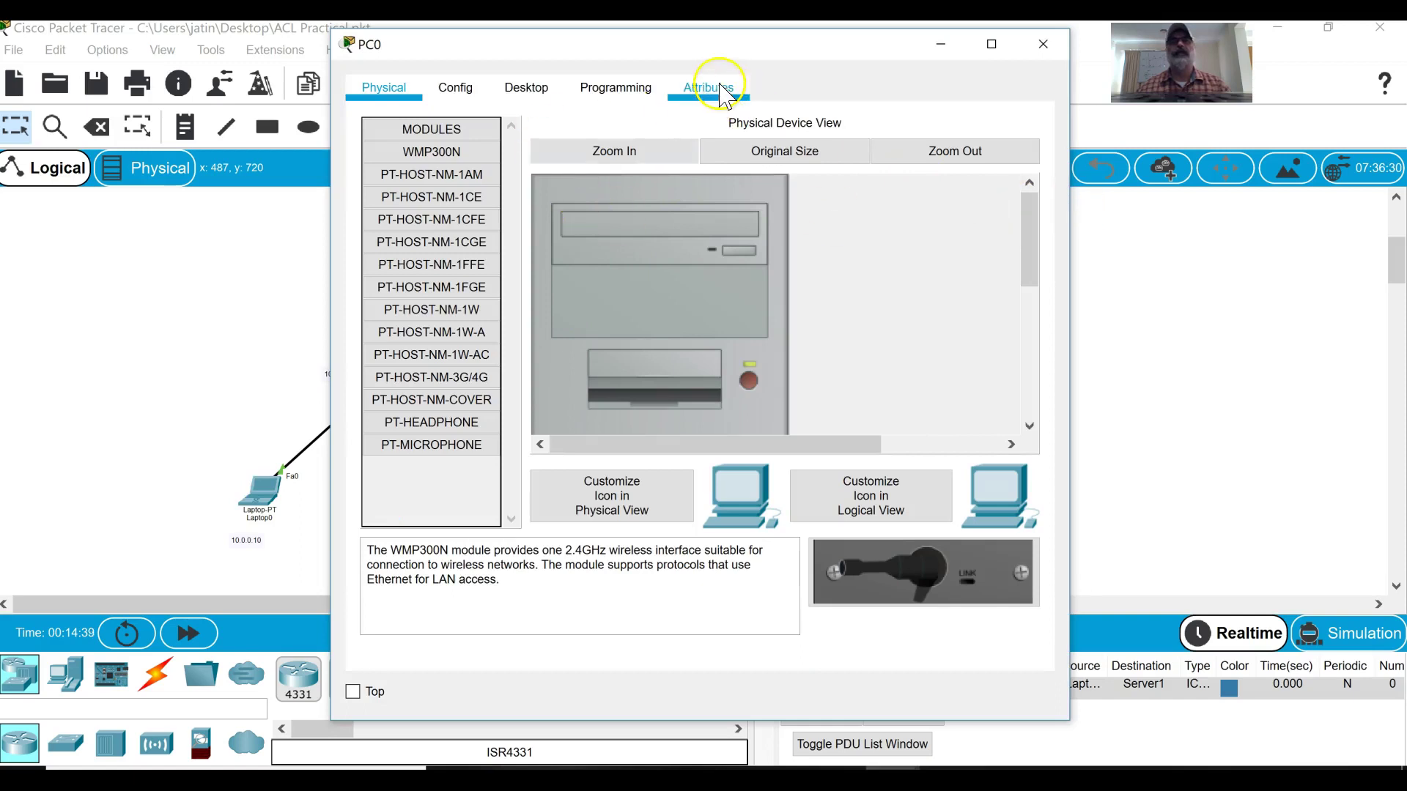
pyautogui.click(528, 89)
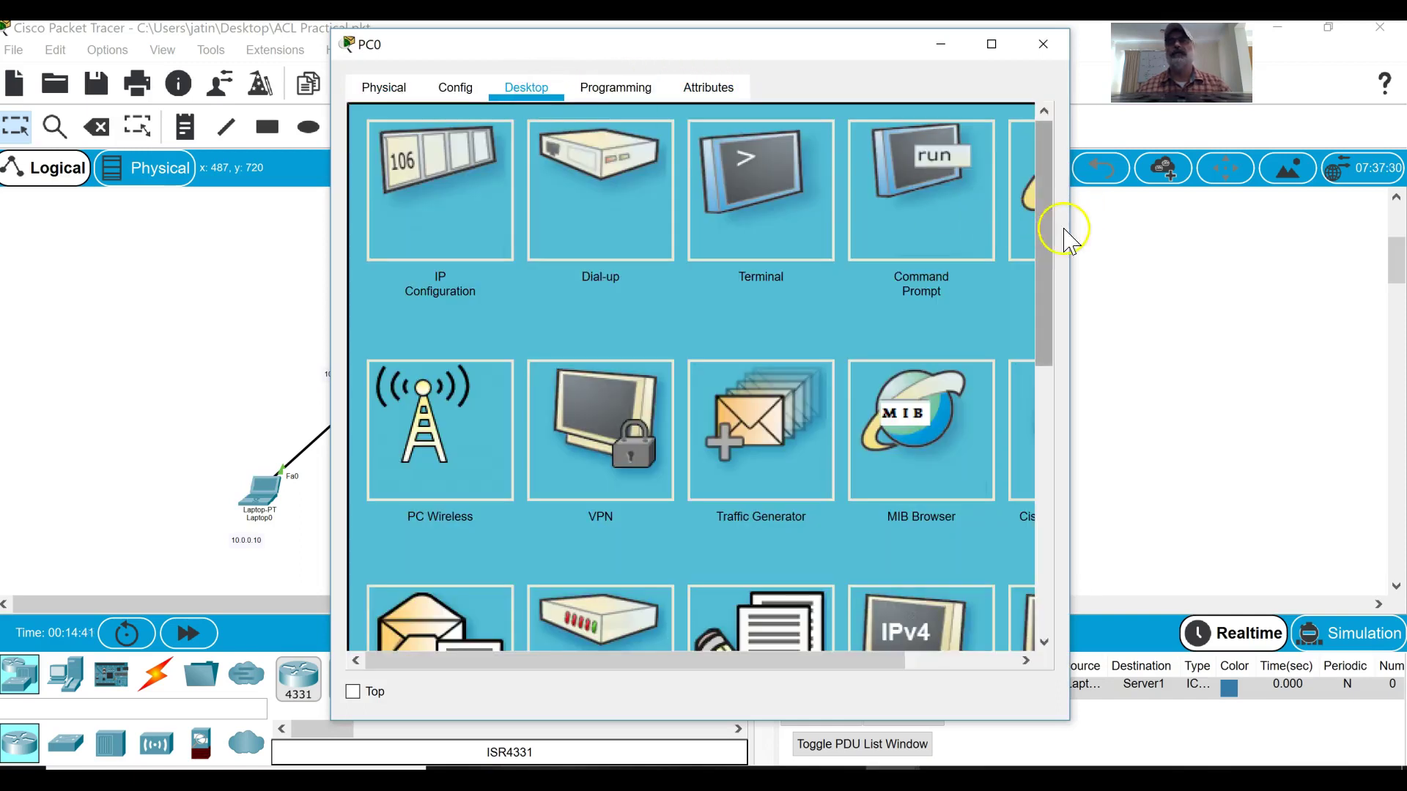
pyautogui.moveTo(1069, 230); pyautogui.dragTo(1361, 265)
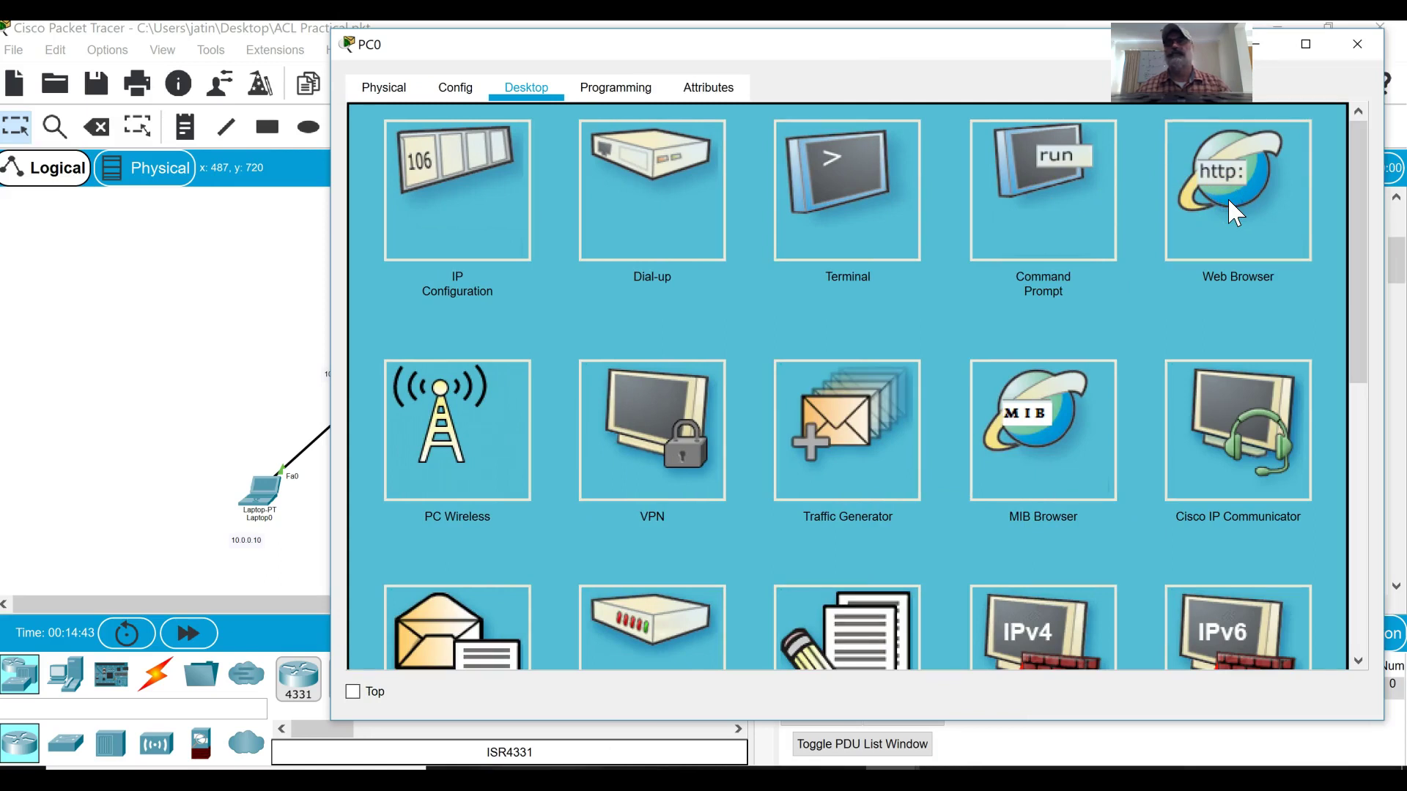
pyautogui.click(1228, 202)
pyautogui.click(553, 154)
pyautogui.write('www')
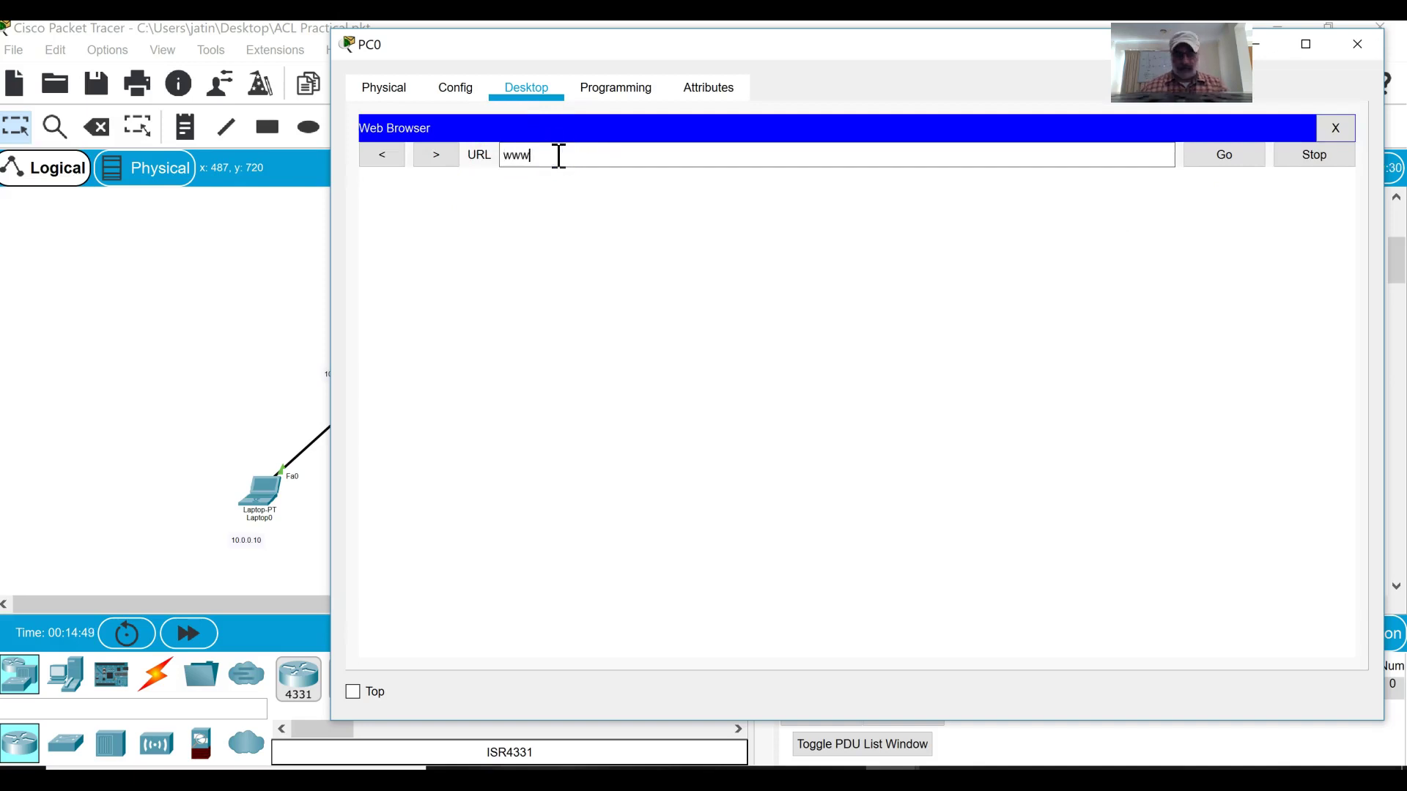
pyautogui.write('.abc.')
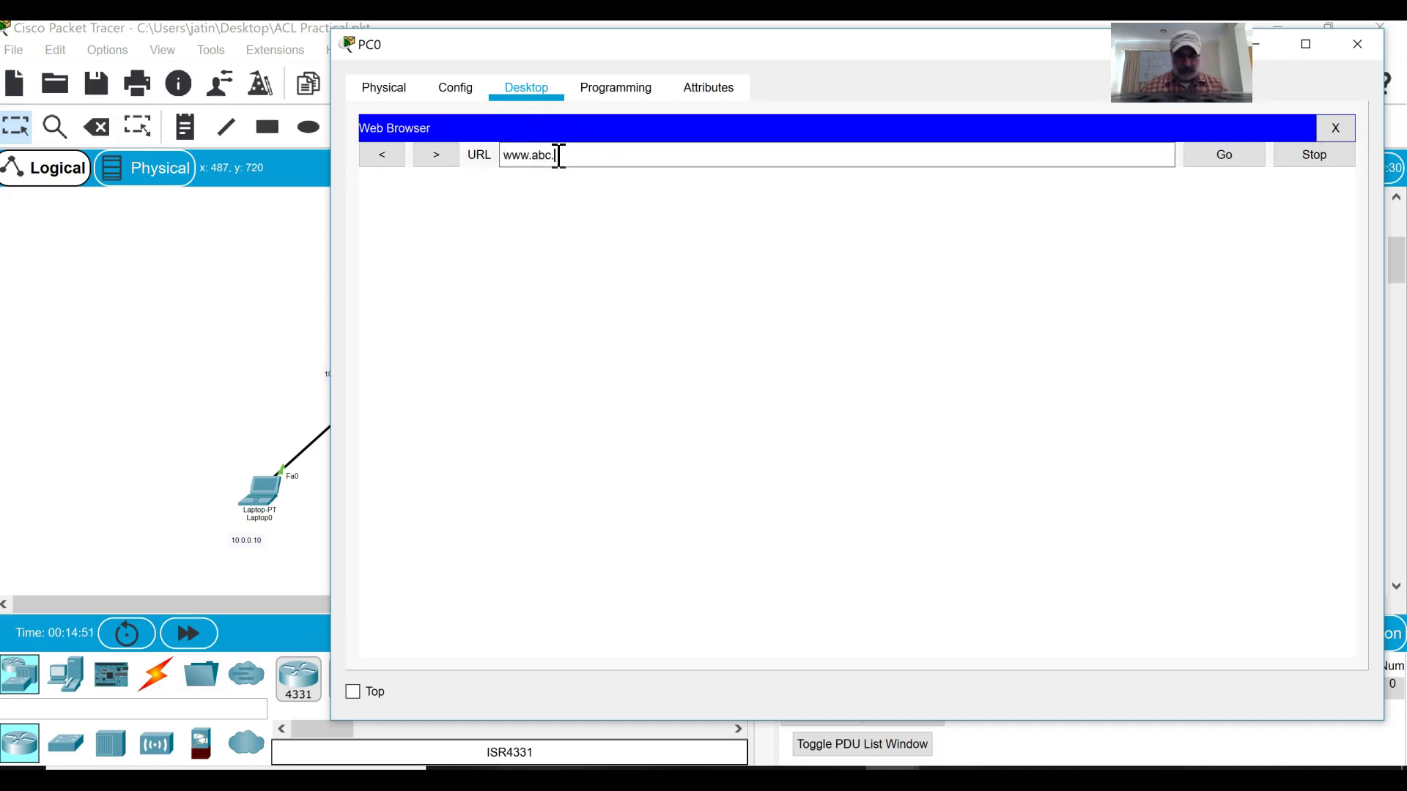
pyautogui.write('com')
pyautogui.press('Return')
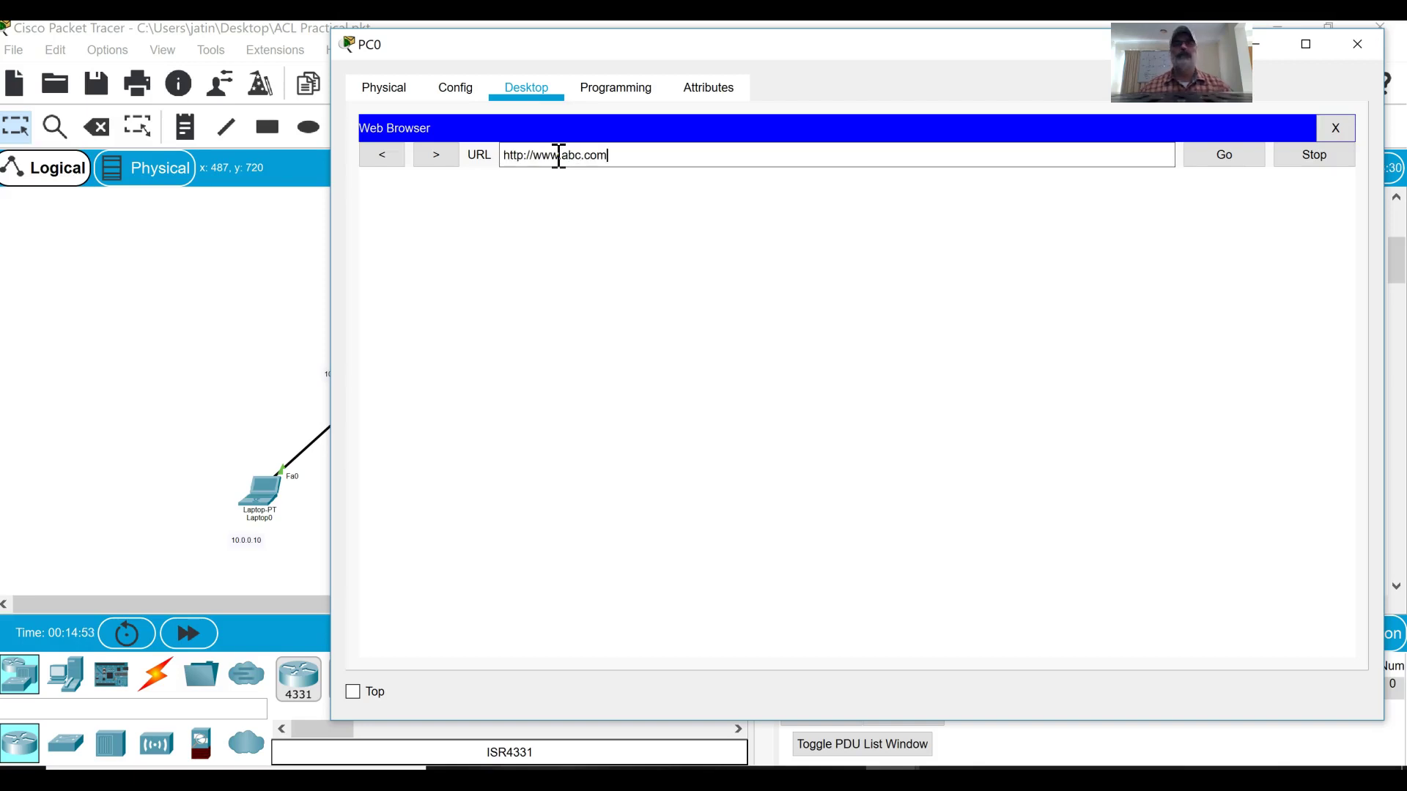
pyautogui.click(745, 136)
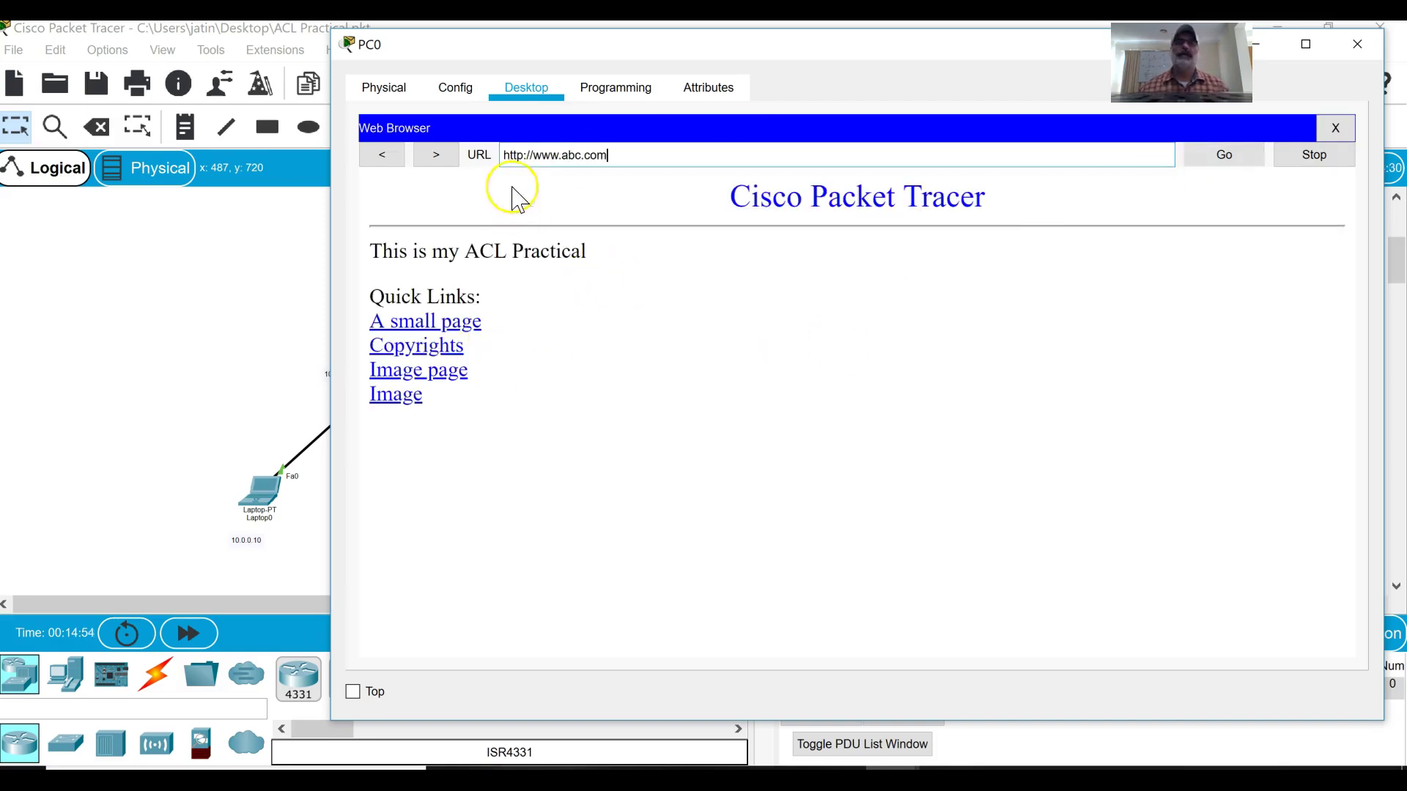
pyautogui.click(520, 151)
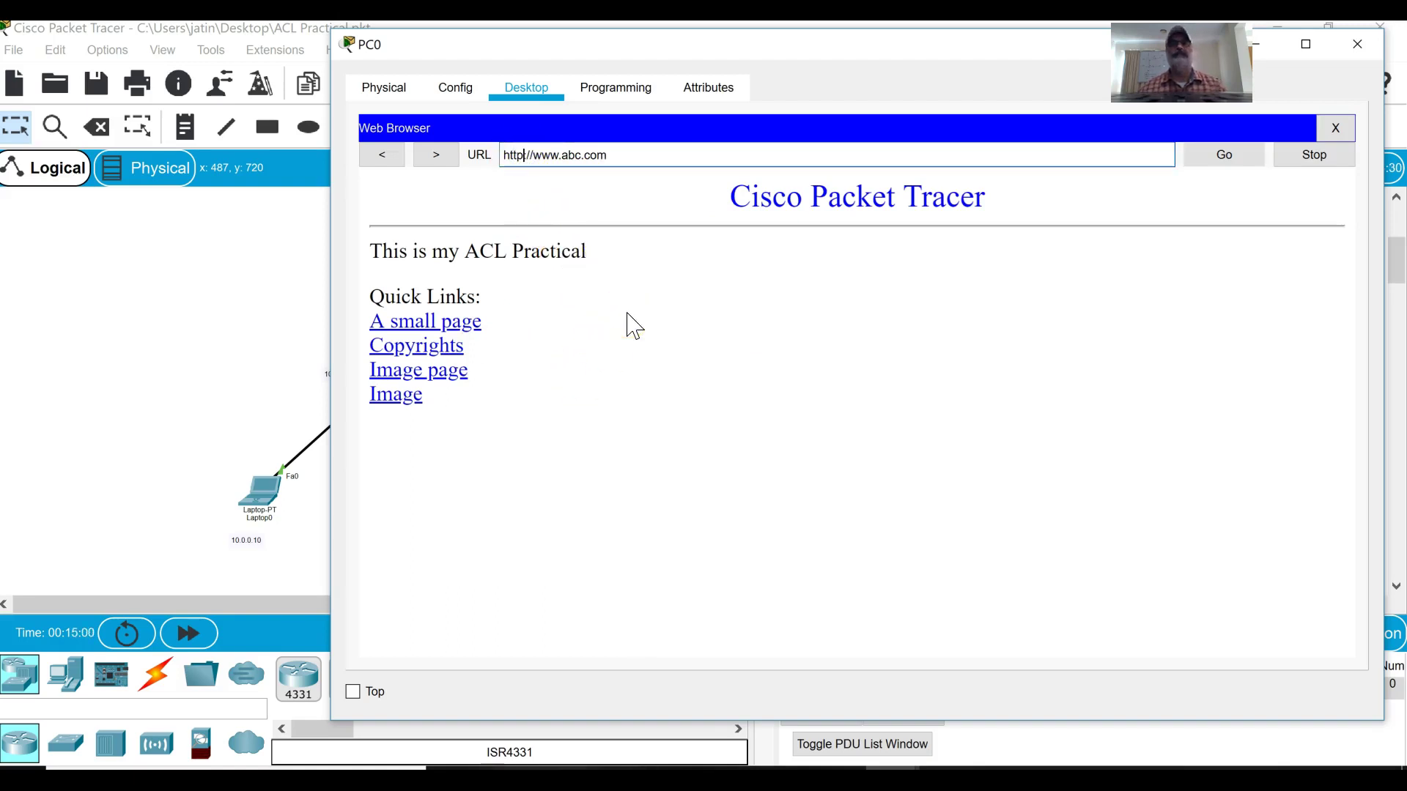
pyautogui.write('s')
pyautogui.click(1225, 155)
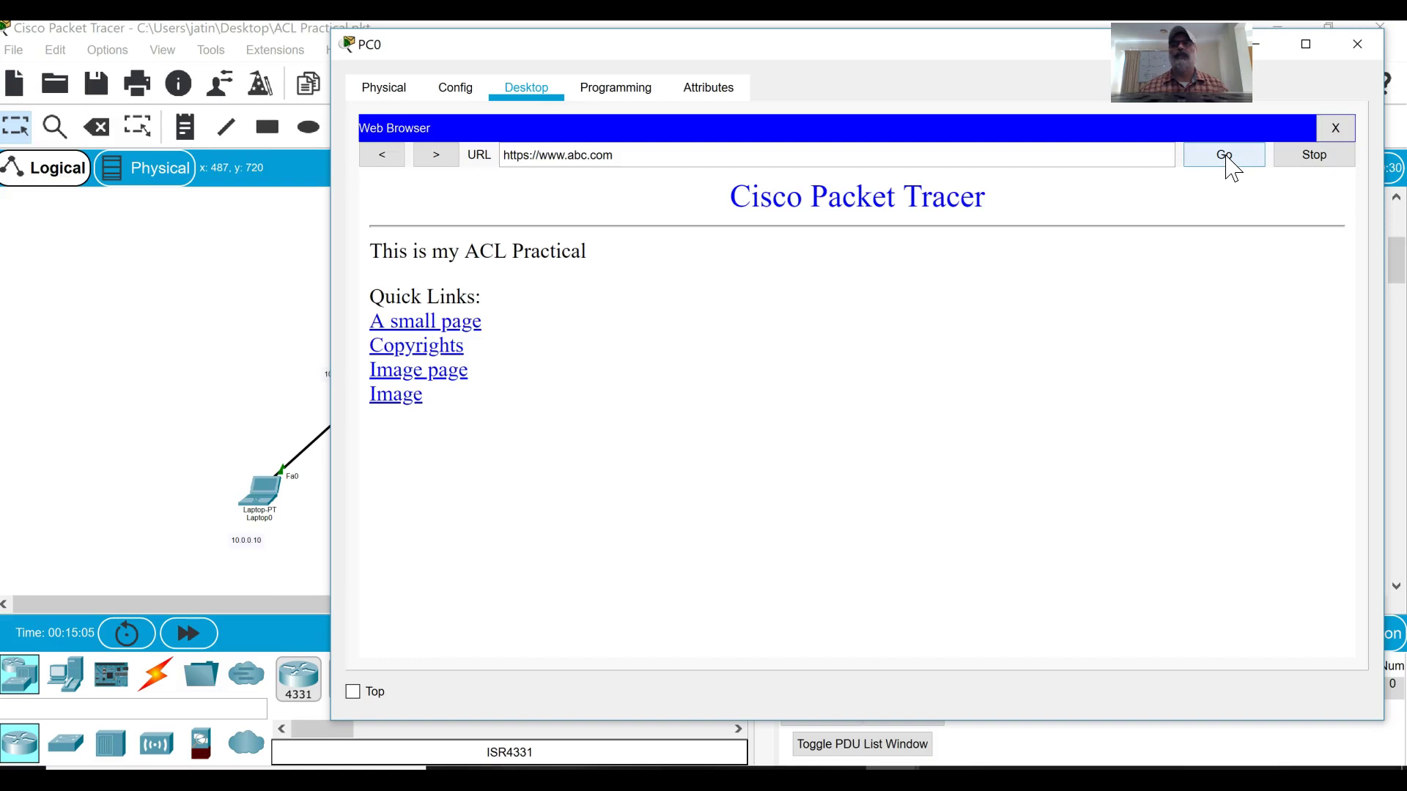
pyautogui.click(1334, 129)
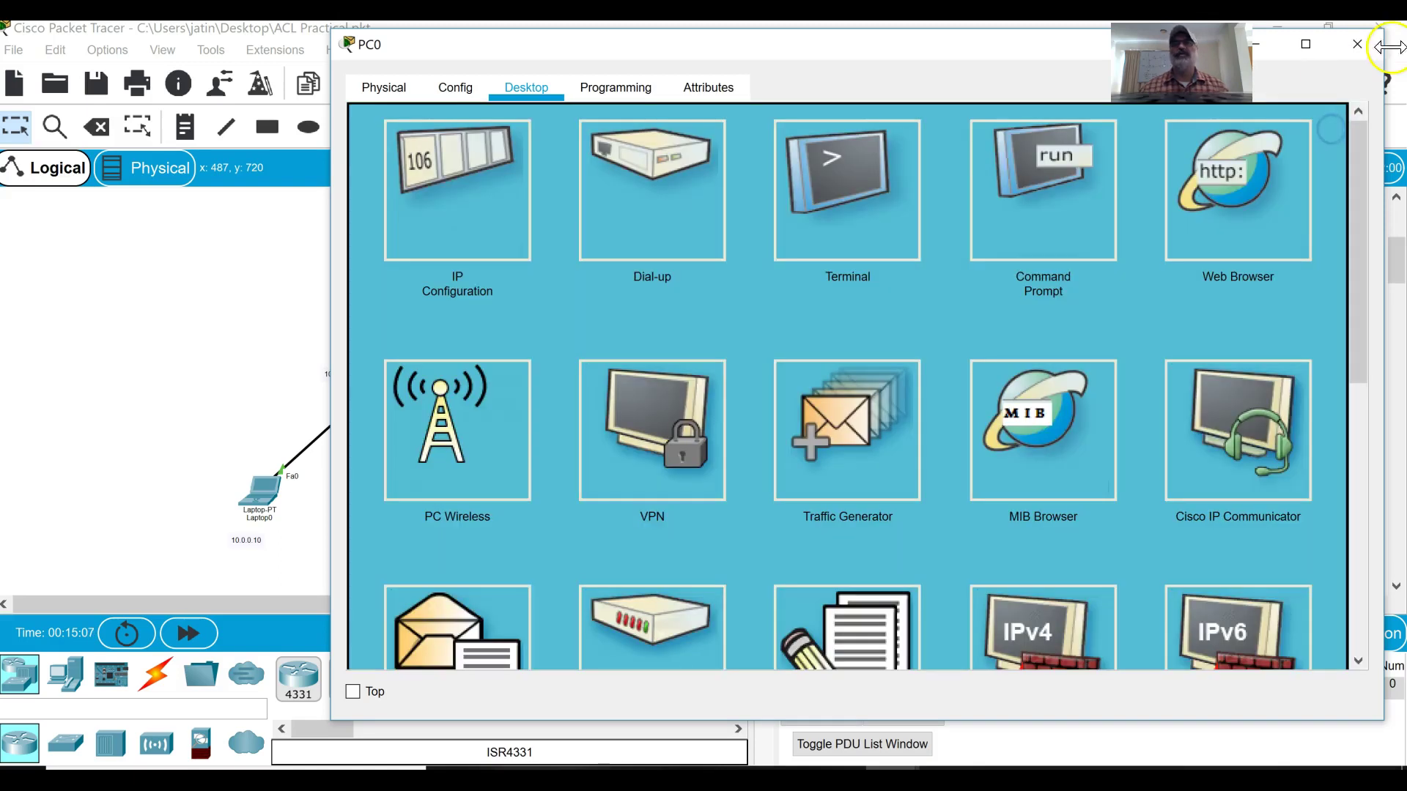
pyautogui.click(1235, 197)
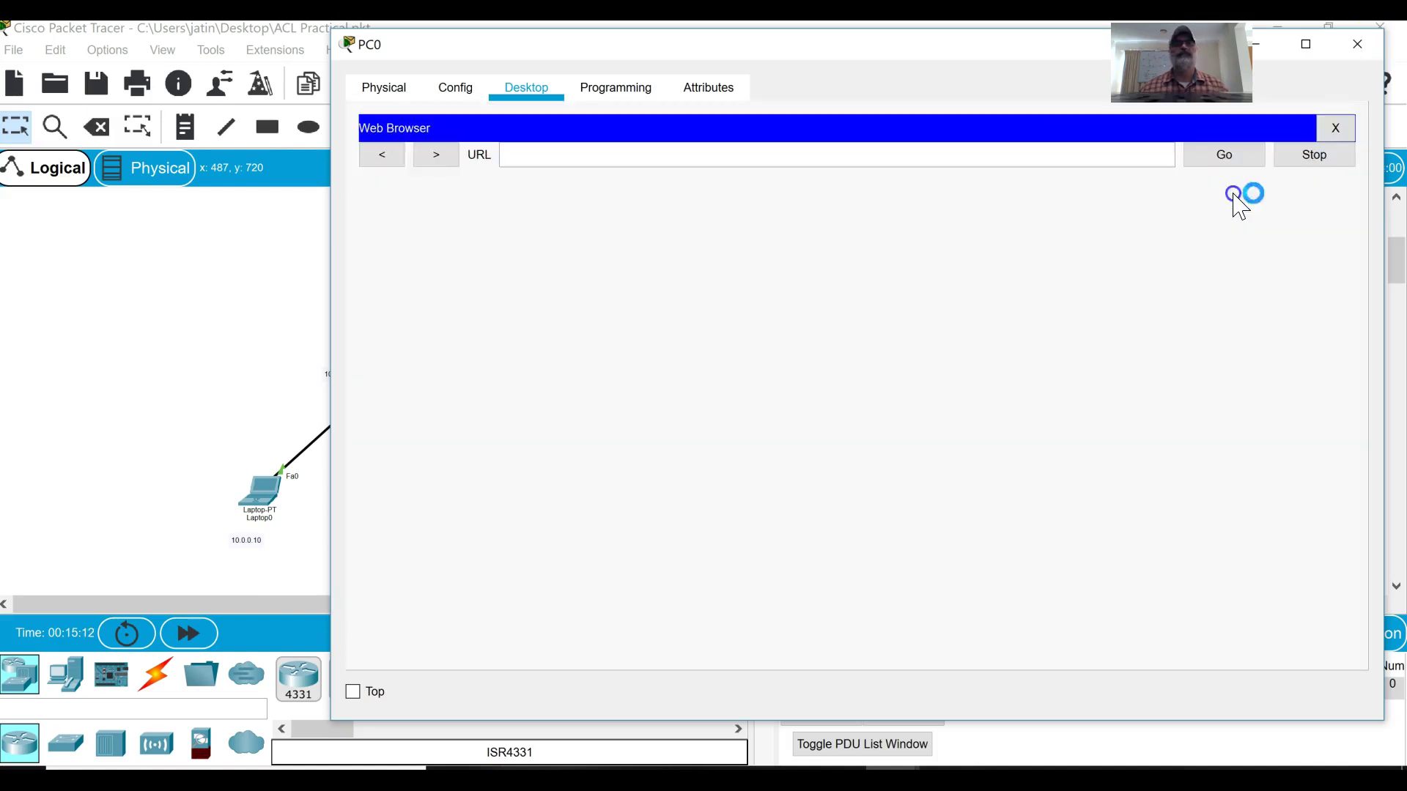
pyautogui.click(532, 156)
pyautogui.write('https')
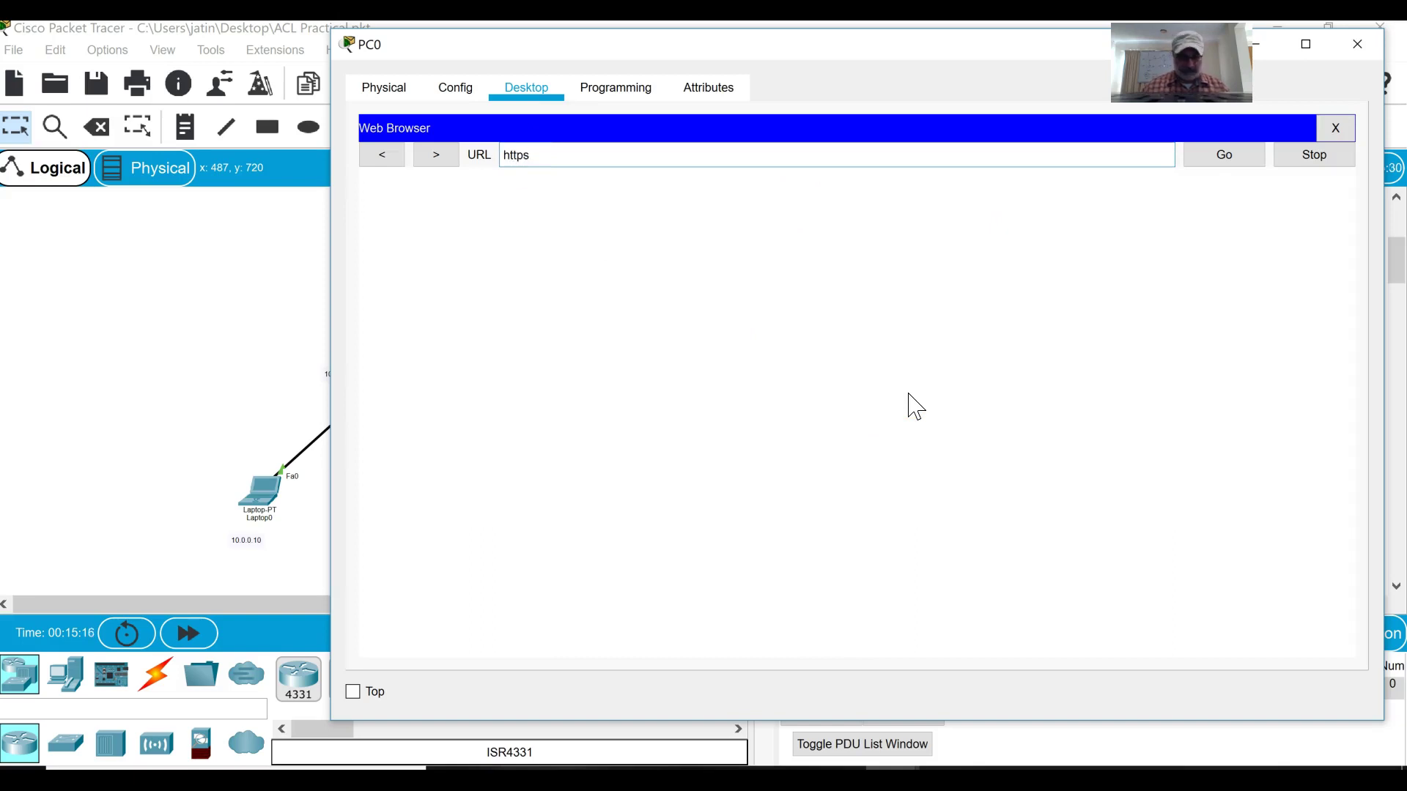
pyautogui.write(':/')
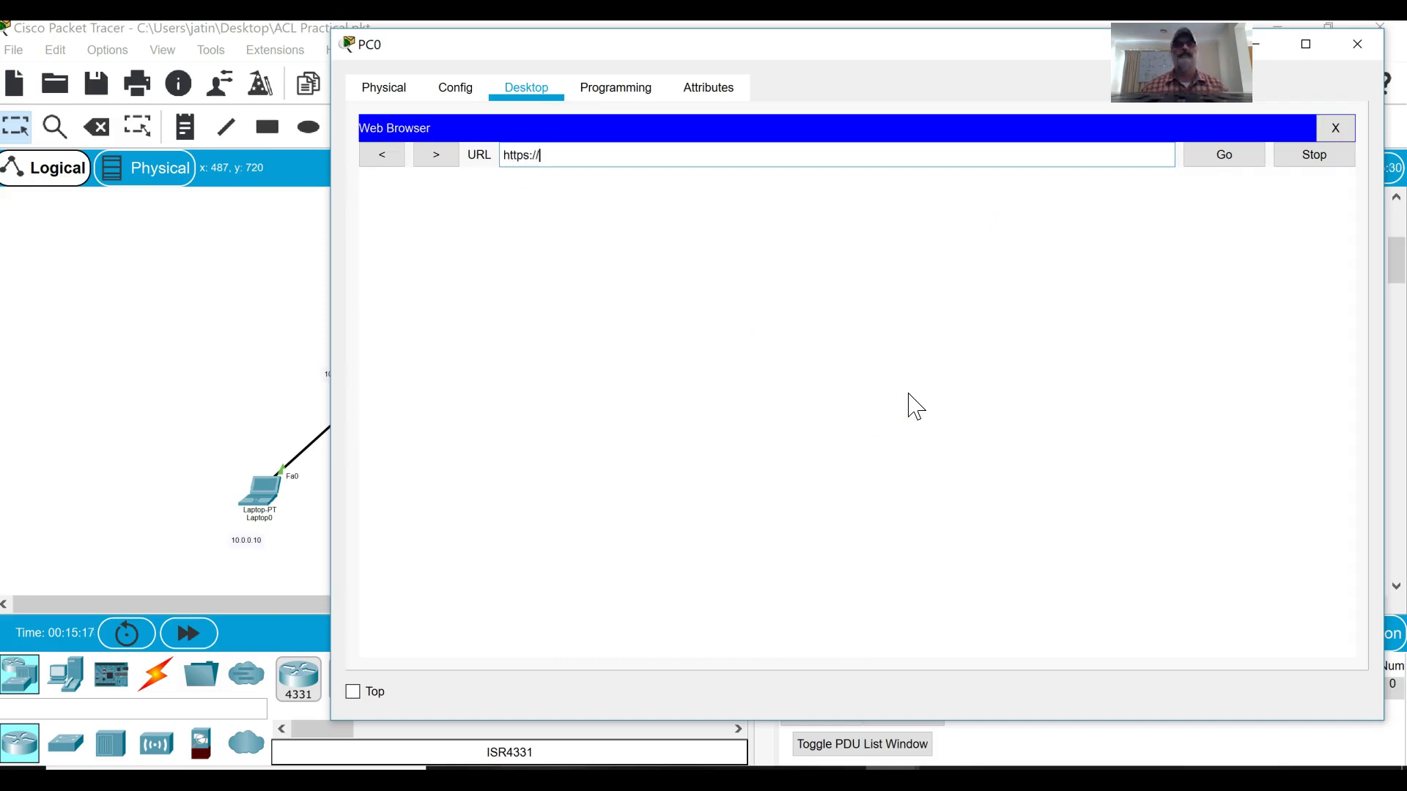
pyautogui.write('/www.abc.com')
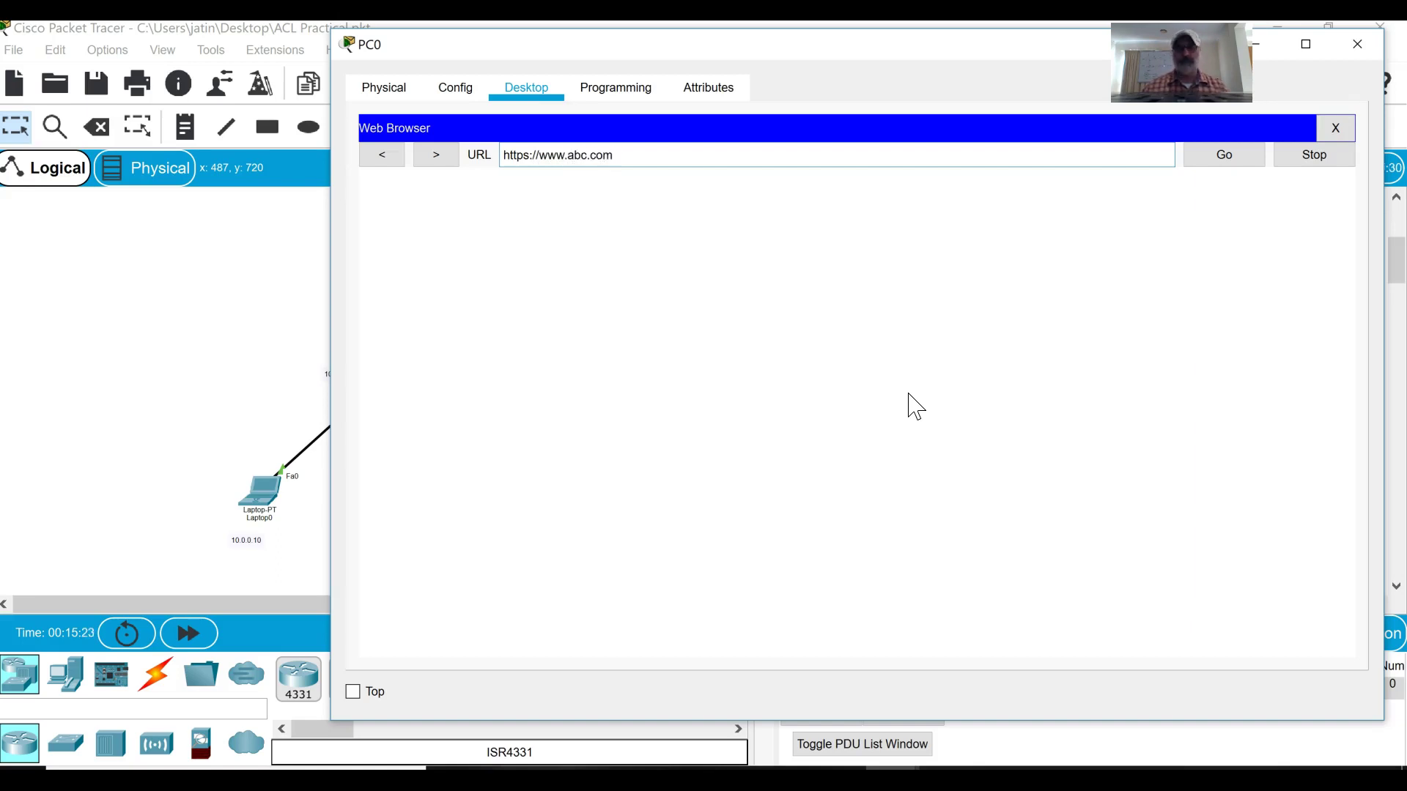
pyautogui.press('Return')
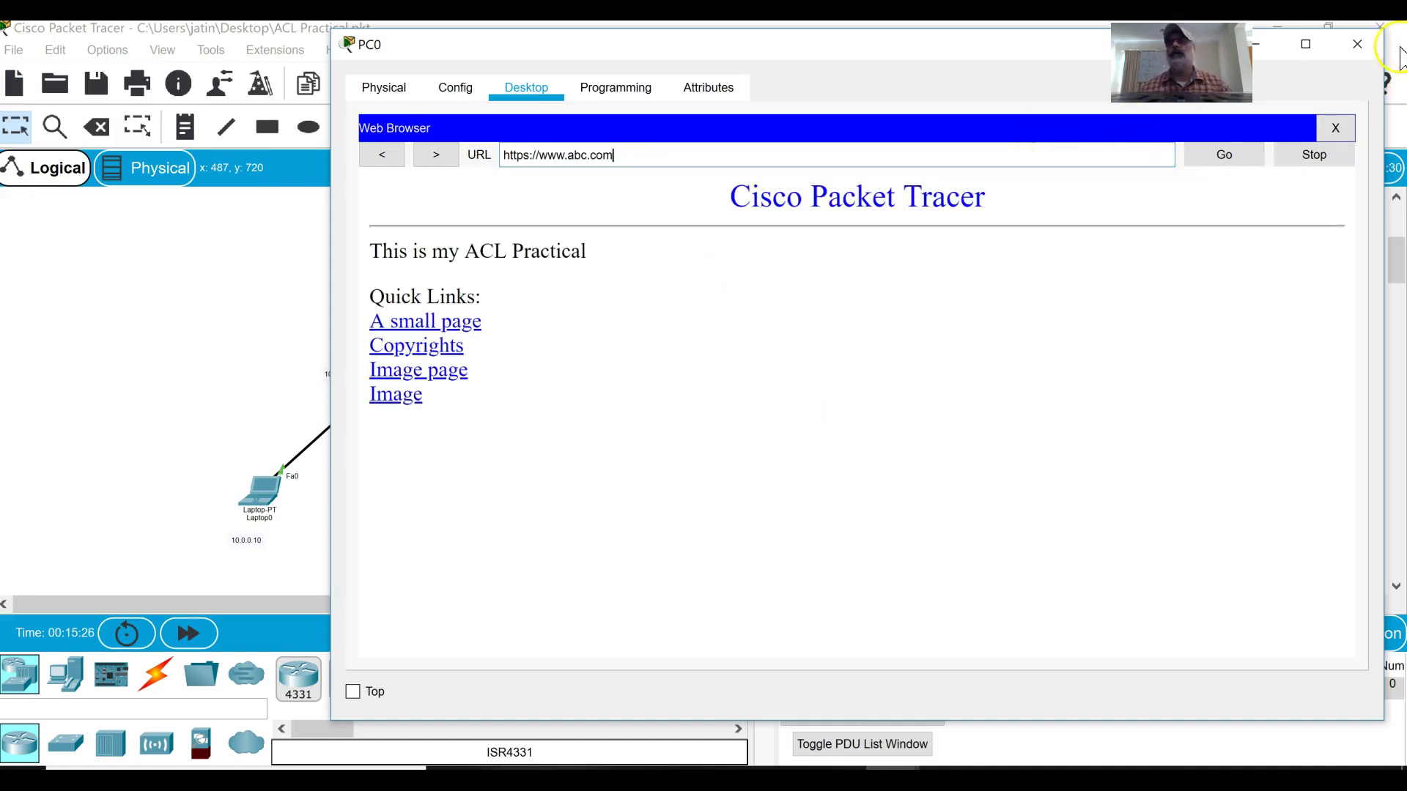
pyautogui.click(1367, 43)
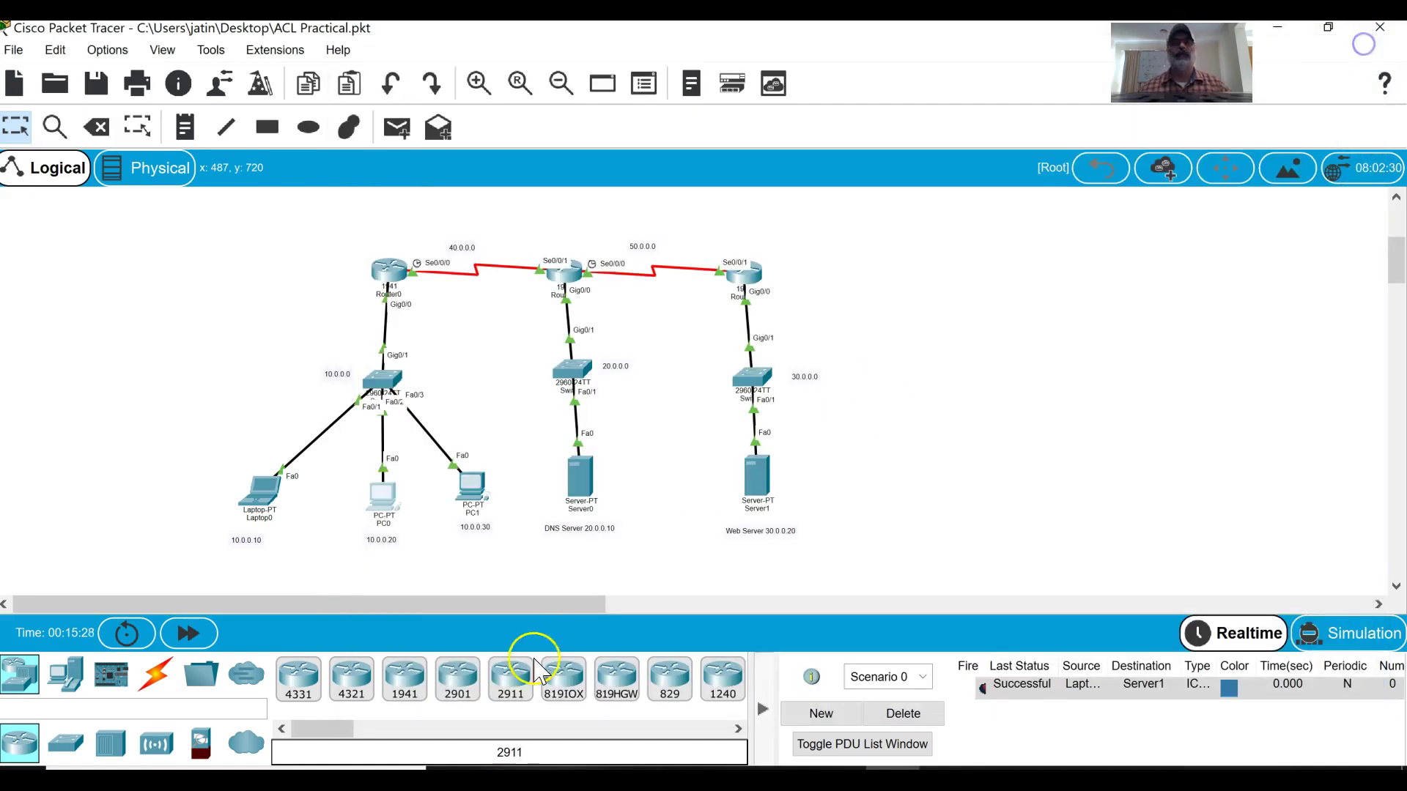
# - Bring up Router0's CLI and exit interface configuration mode
pyautogui.click(388, 278)
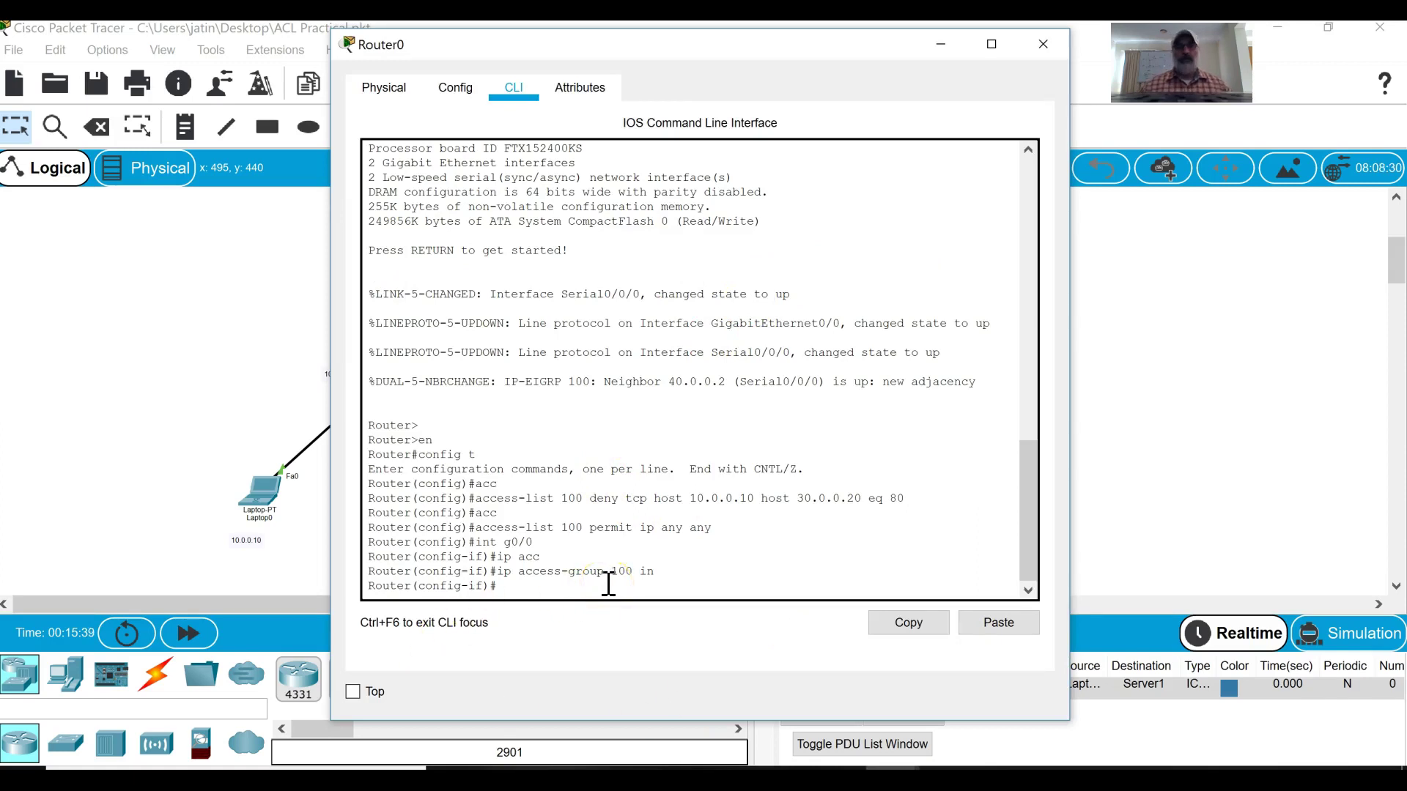
pyautogui.click(539, 590)
pyautogui.press('Return')
pyautogui.press('Return')
pyautogui.press('Return')
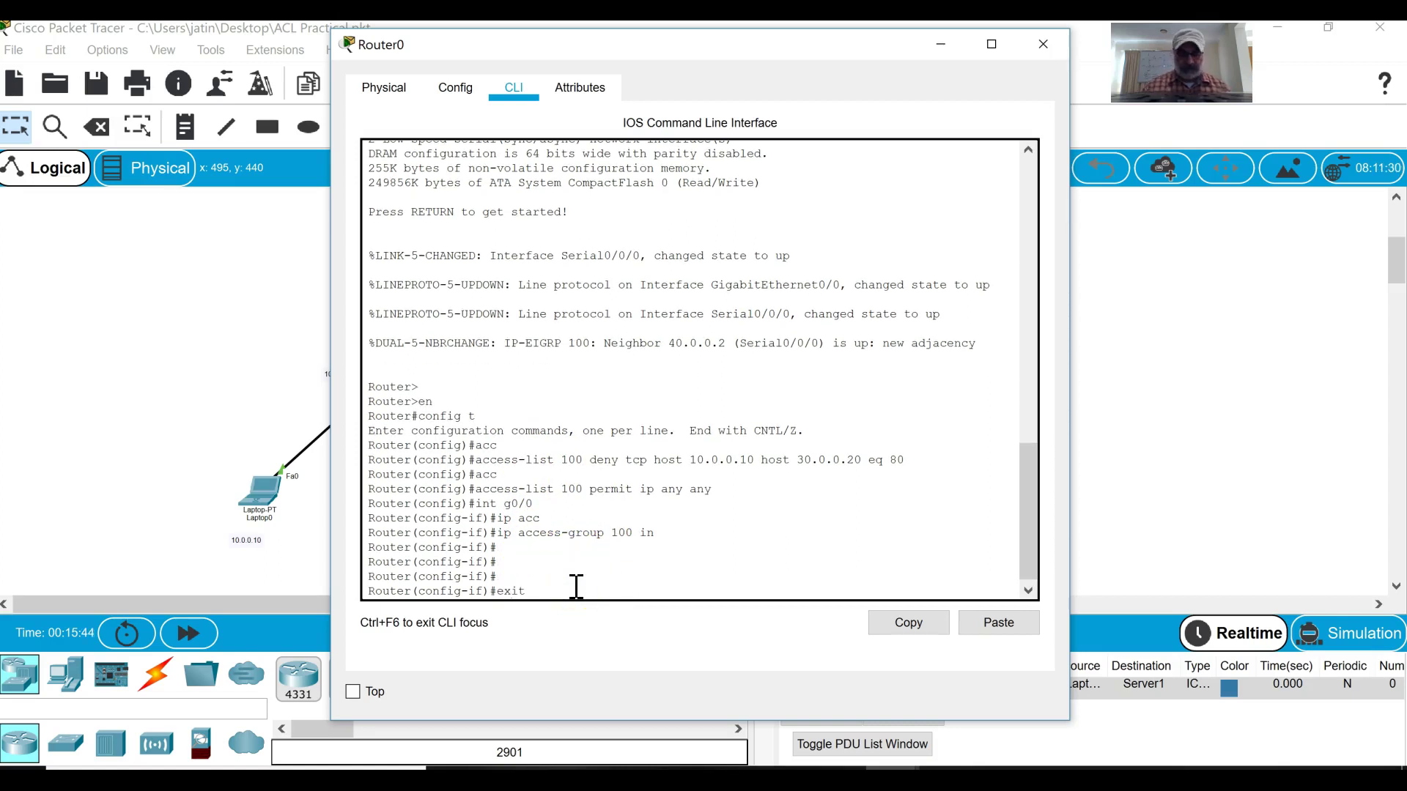
pyautogui.write('exit')
pyautogui.press('Return')
pyautogui.press('Return')
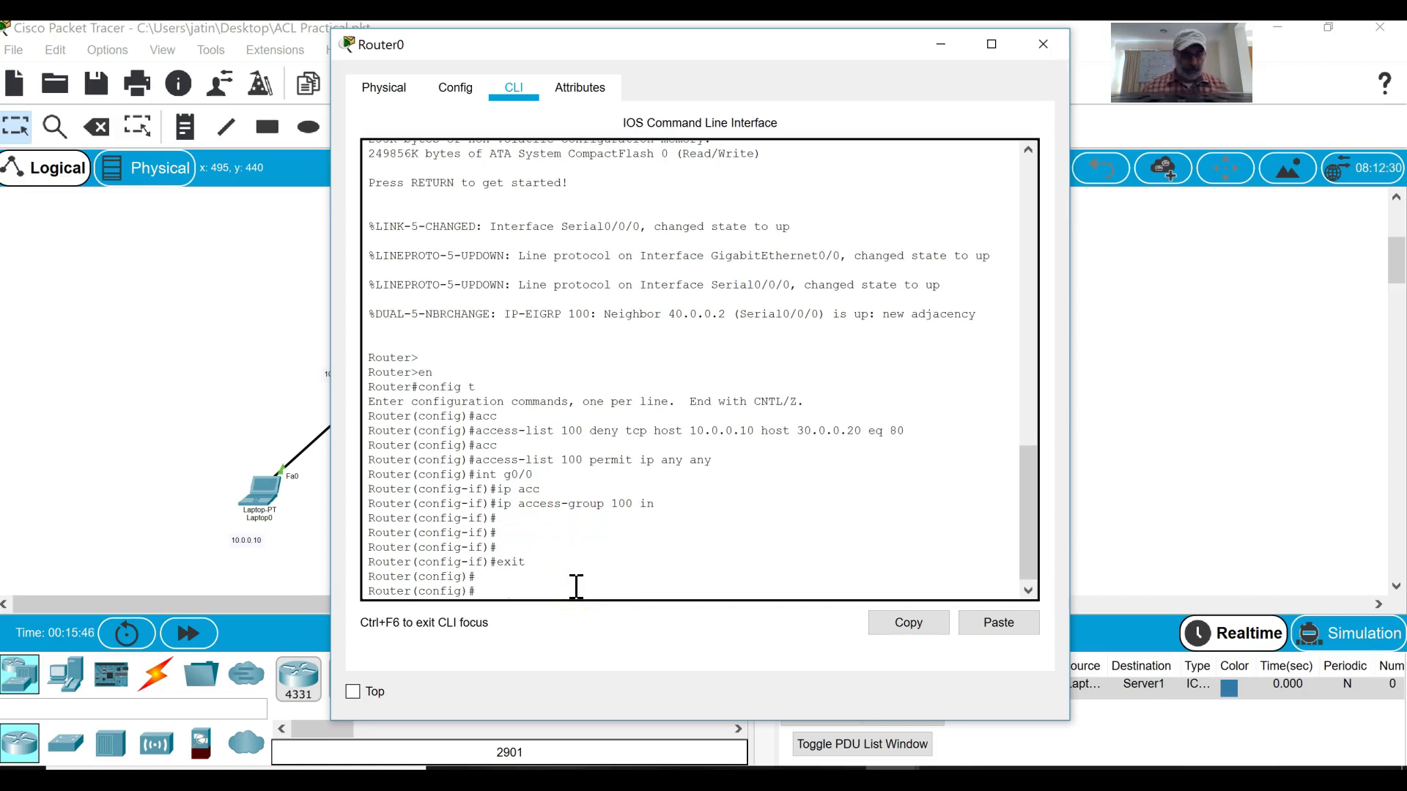
# - Enter access-list 120 deny tcp host 10.0.020 host 30.0.0.20 eq 443, which is rejected
pyautogui.write('acc')
pyautogui.press('Tab')
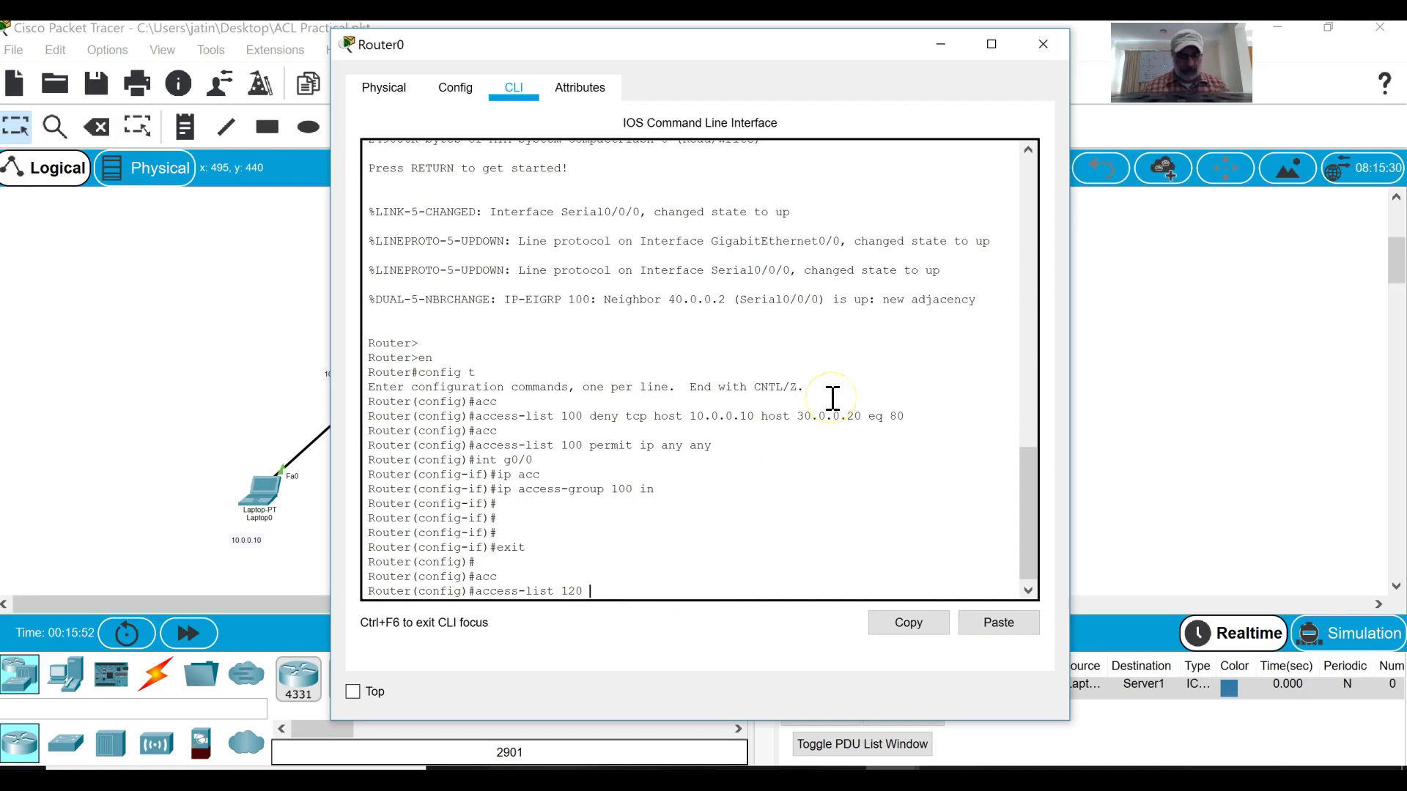
pyautogui.write('120 deny tcp host')
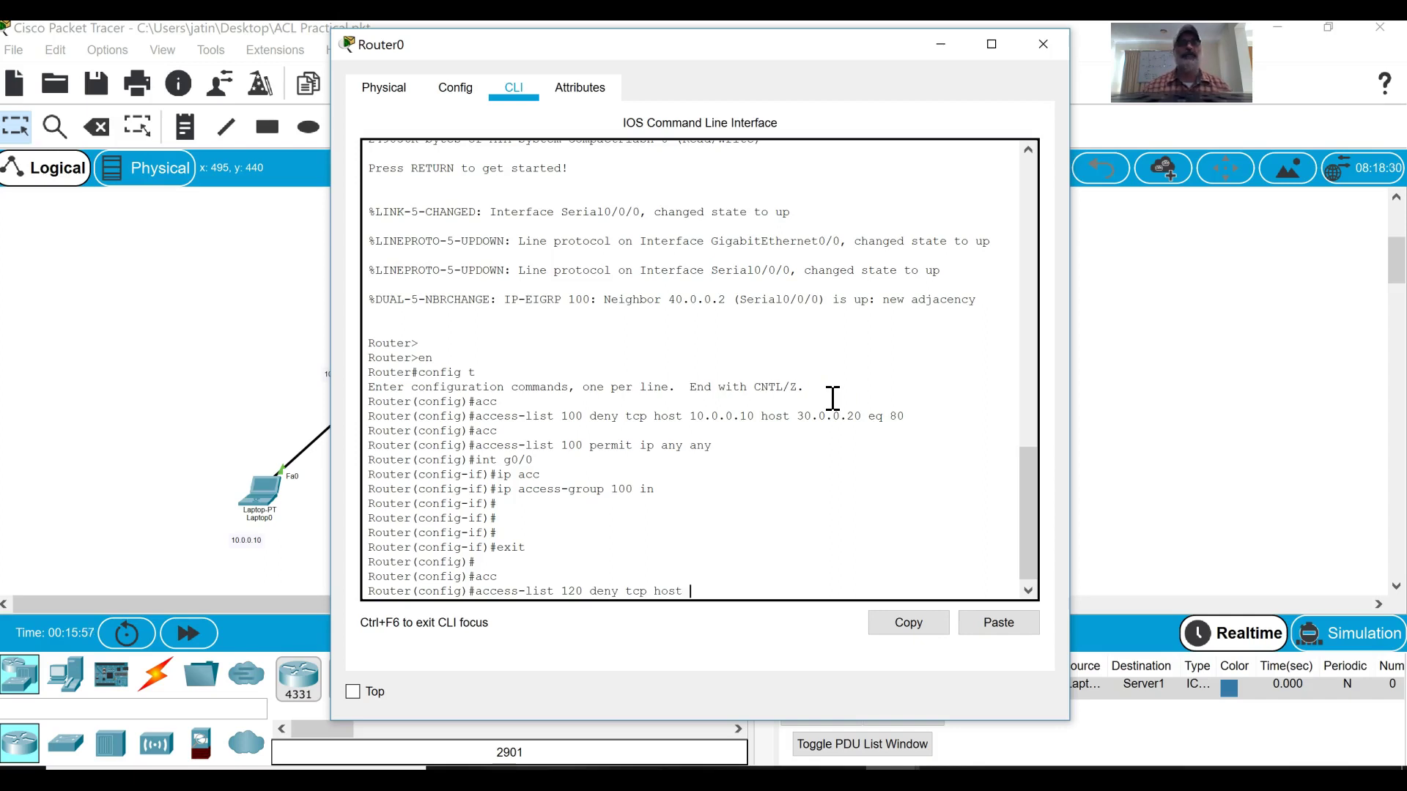
pyautogui.moveTo(644, 57); pyautogui.dragTo(902, 53)
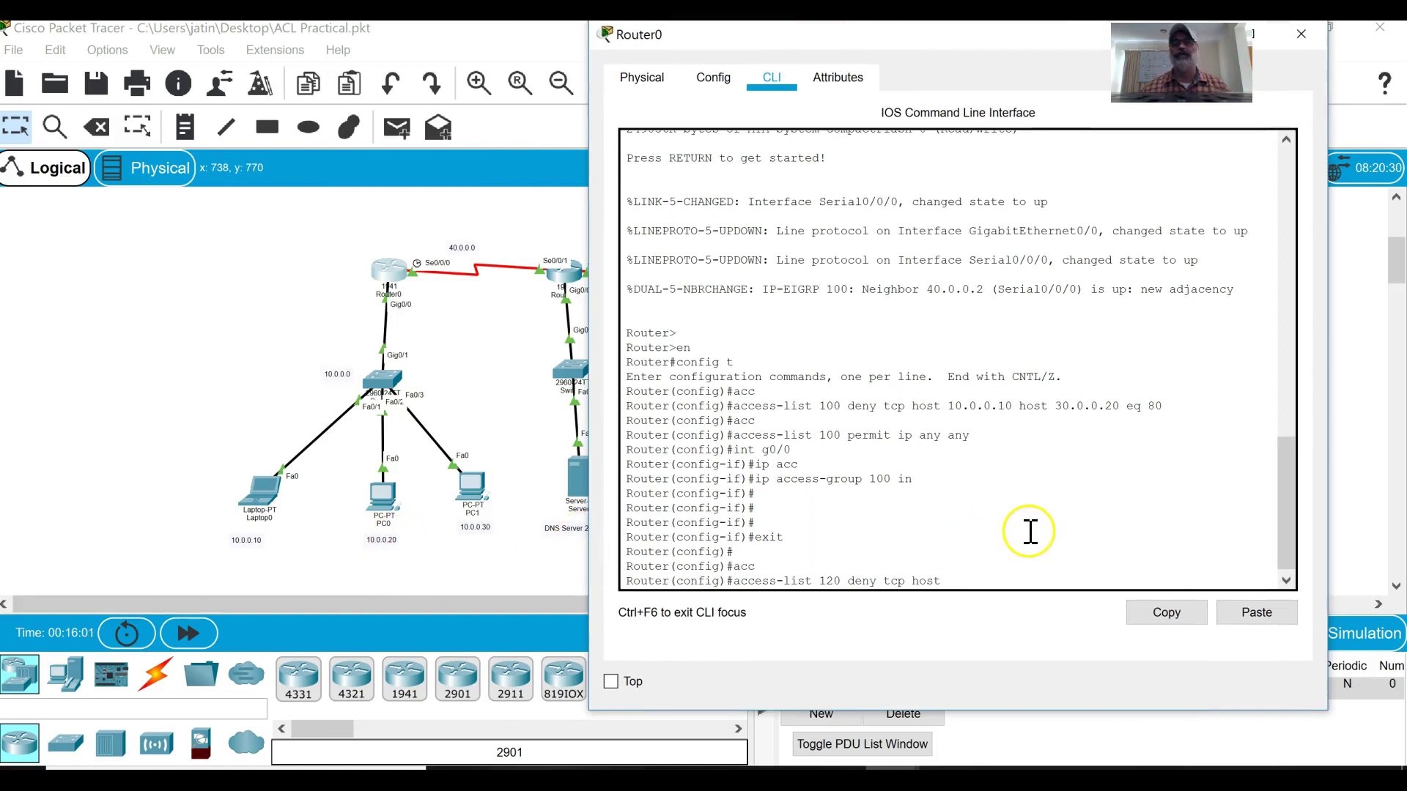
pyautogui.write('10.0.0')
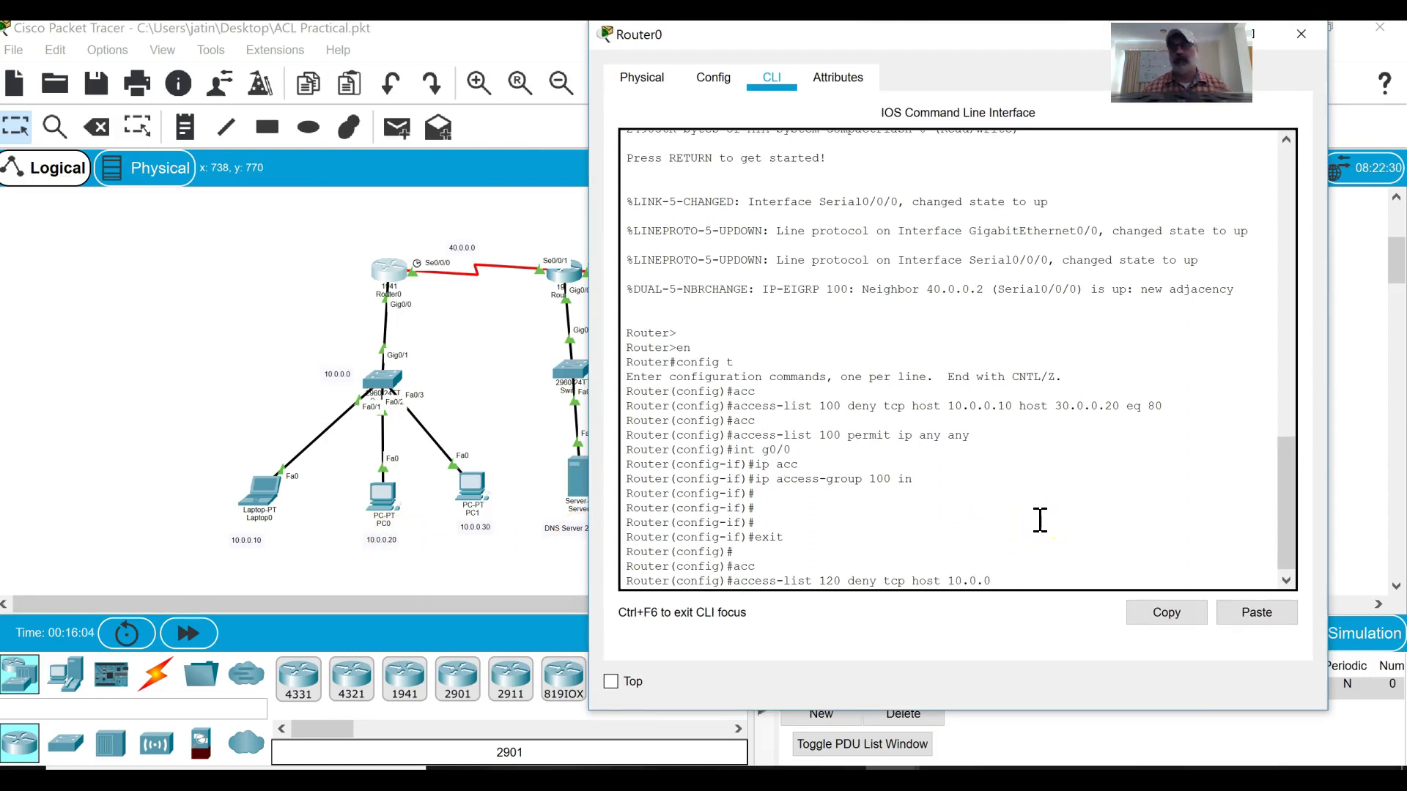
pyautogui.write('20 host')
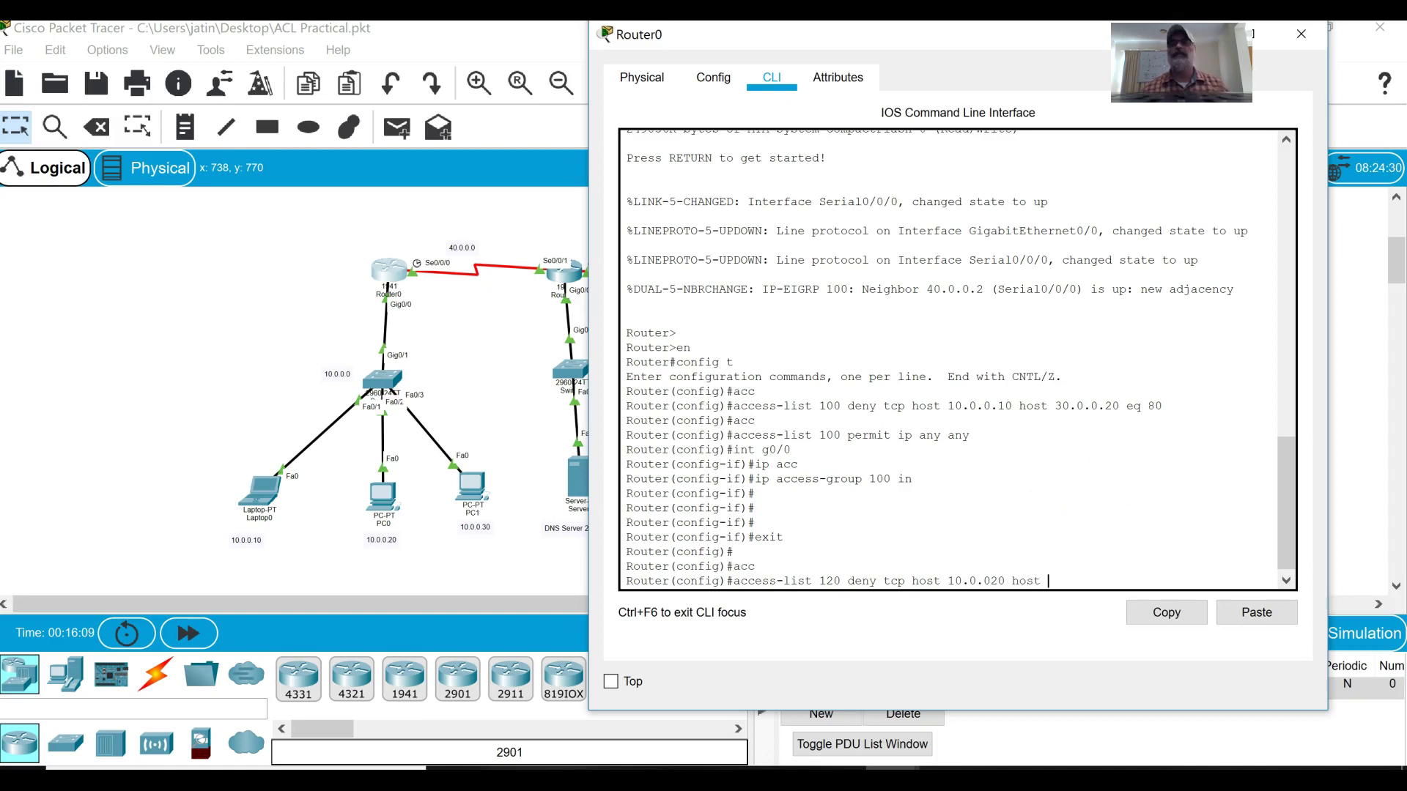
pyautogui.moveTo(931, 45); pyautogui.dragTo(324, 47)
pyautogui.write('st')
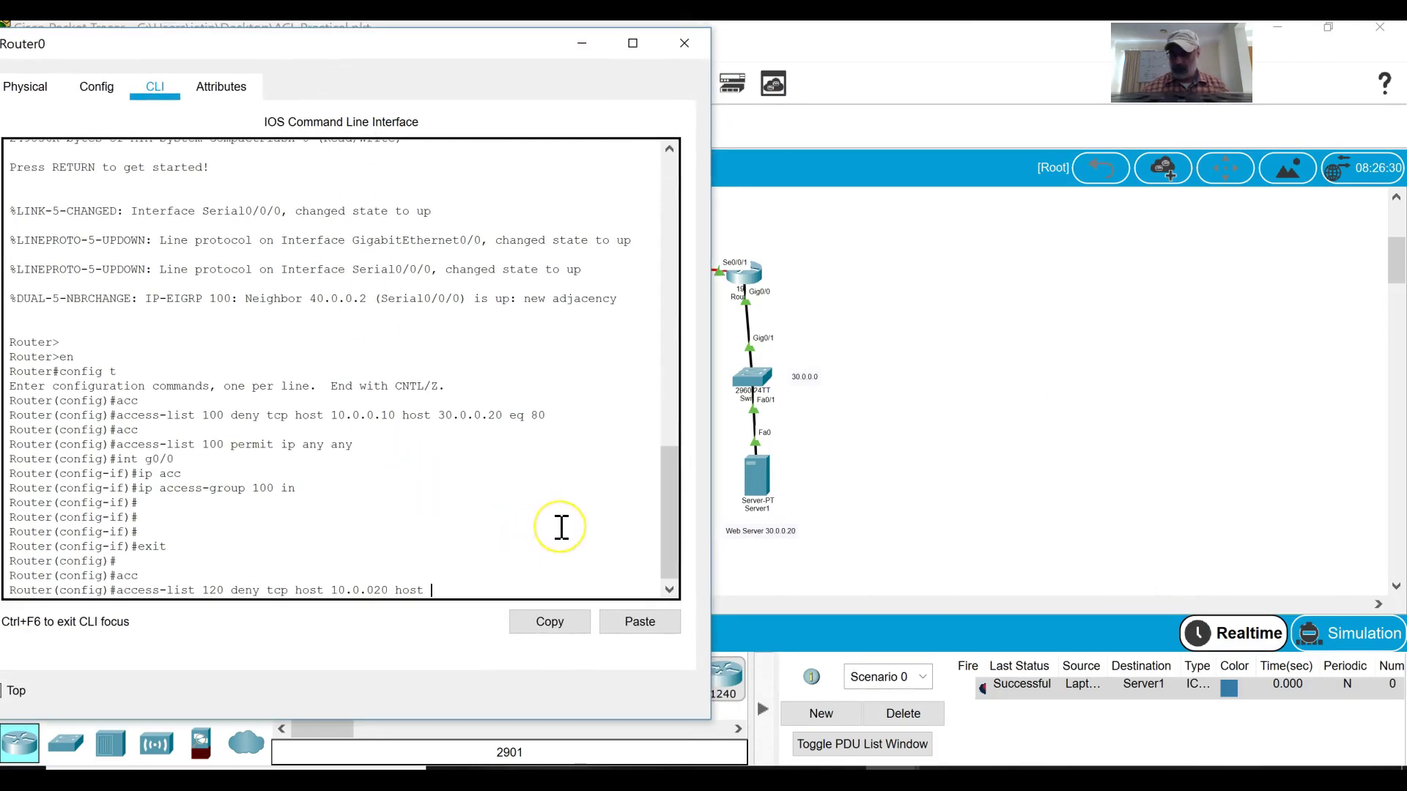
pyautogui.write(' 30.0.0.20')
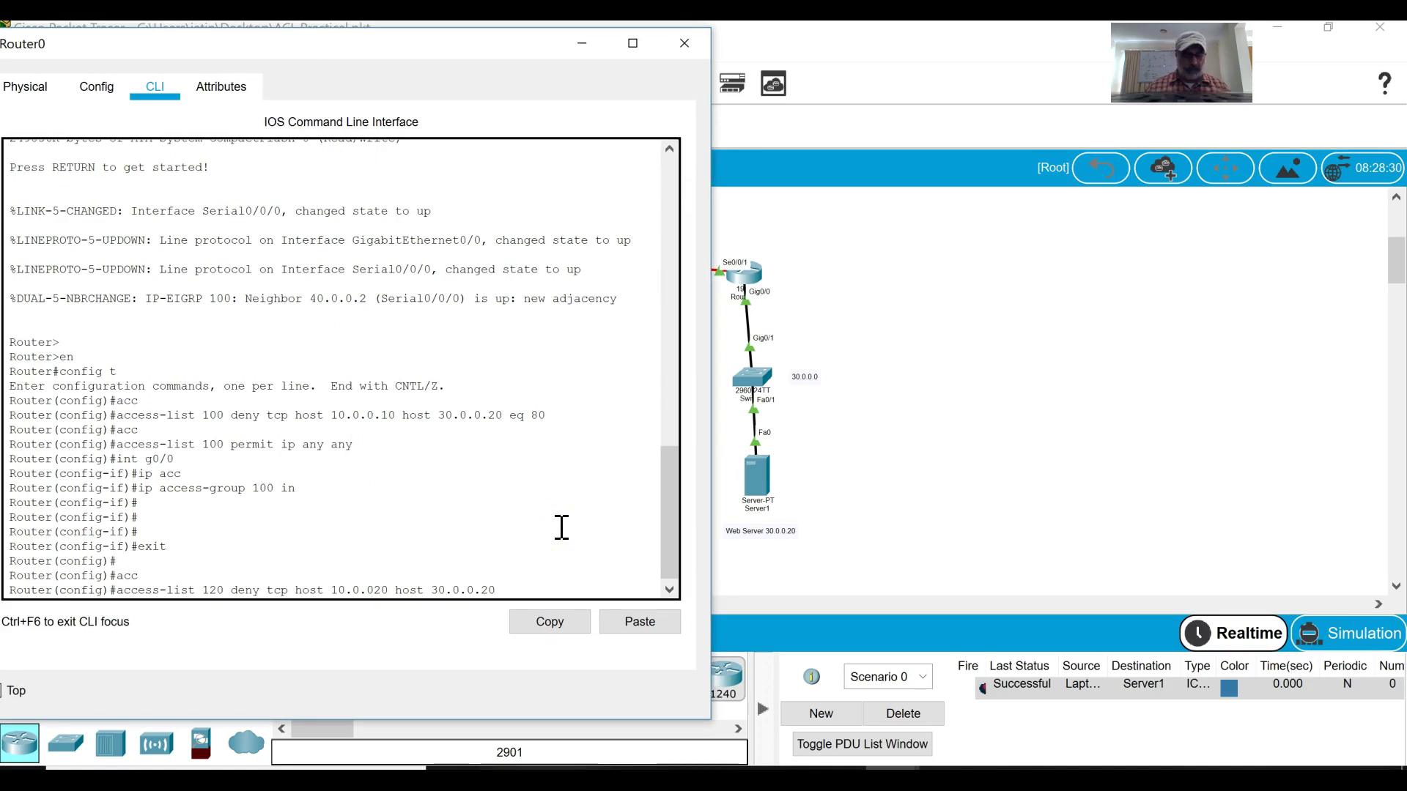
pyautogui.write(' eq 443')
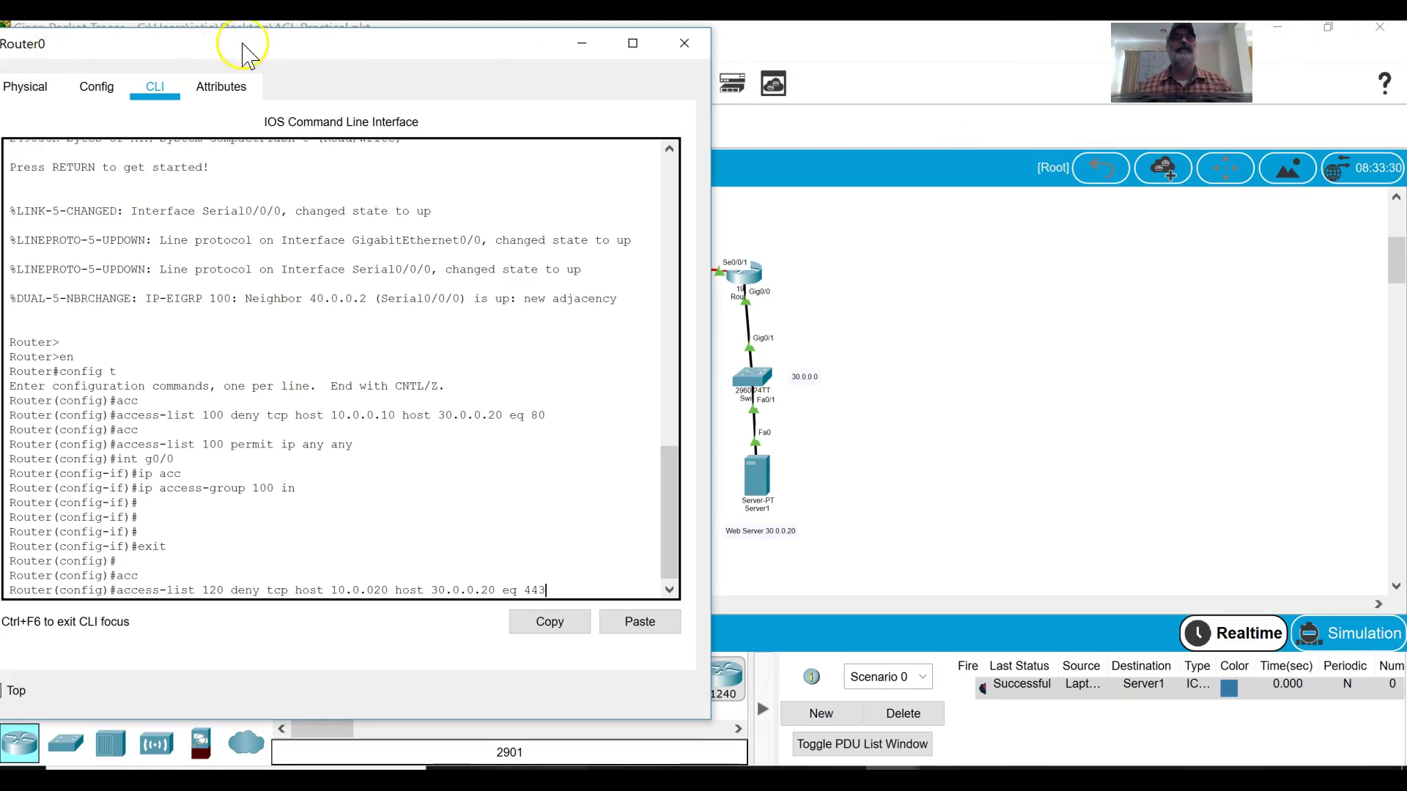
pyautogui.moveTo(249, 55); pyautogui.dragTo(678, 64)
pyautogui.press('Return')
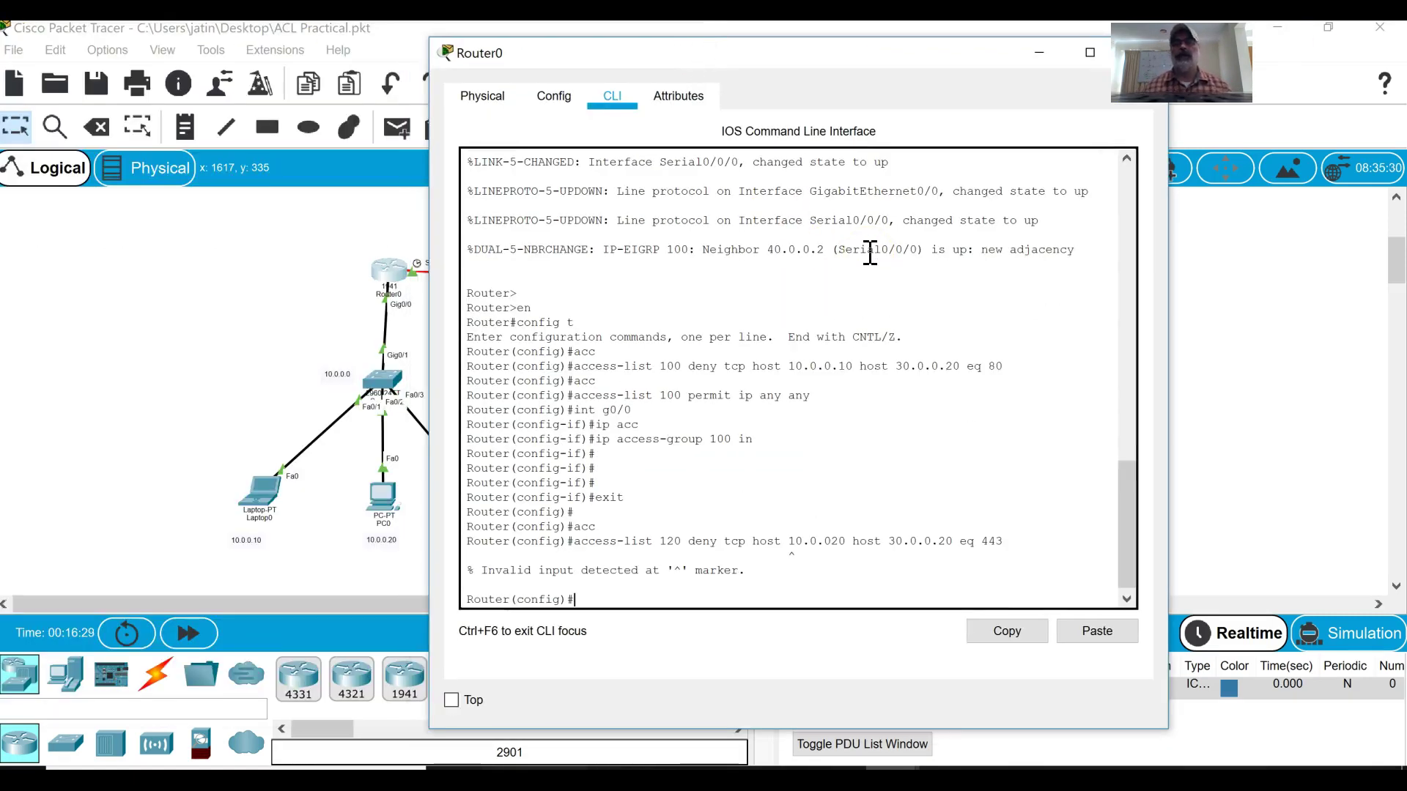
# - Correct the recalled ACL 120 deny rule's source address to 10.0.0.20 and submit it
pyautogui.click(816, 550)
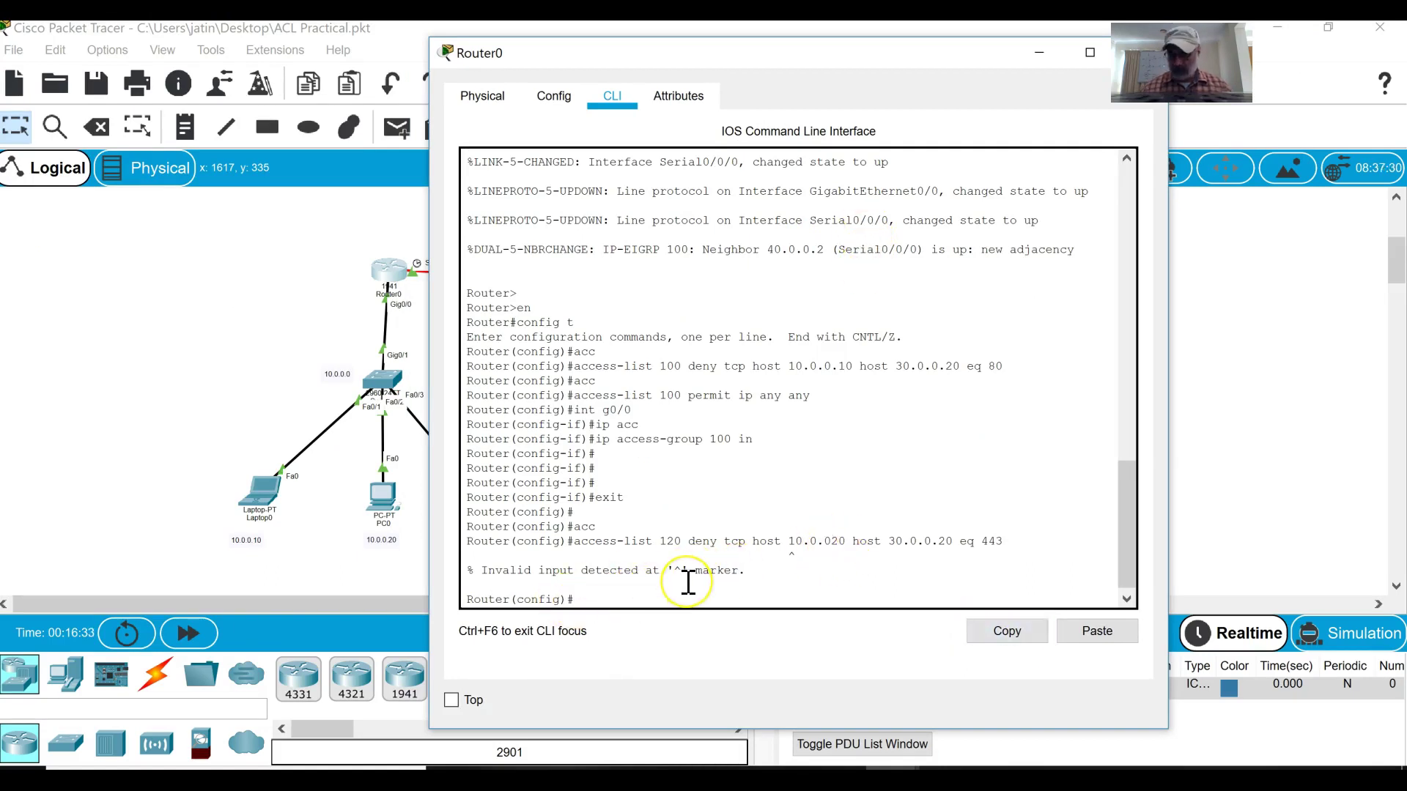
pyautogui.press('Up')
pyautogui.click(872, 574)
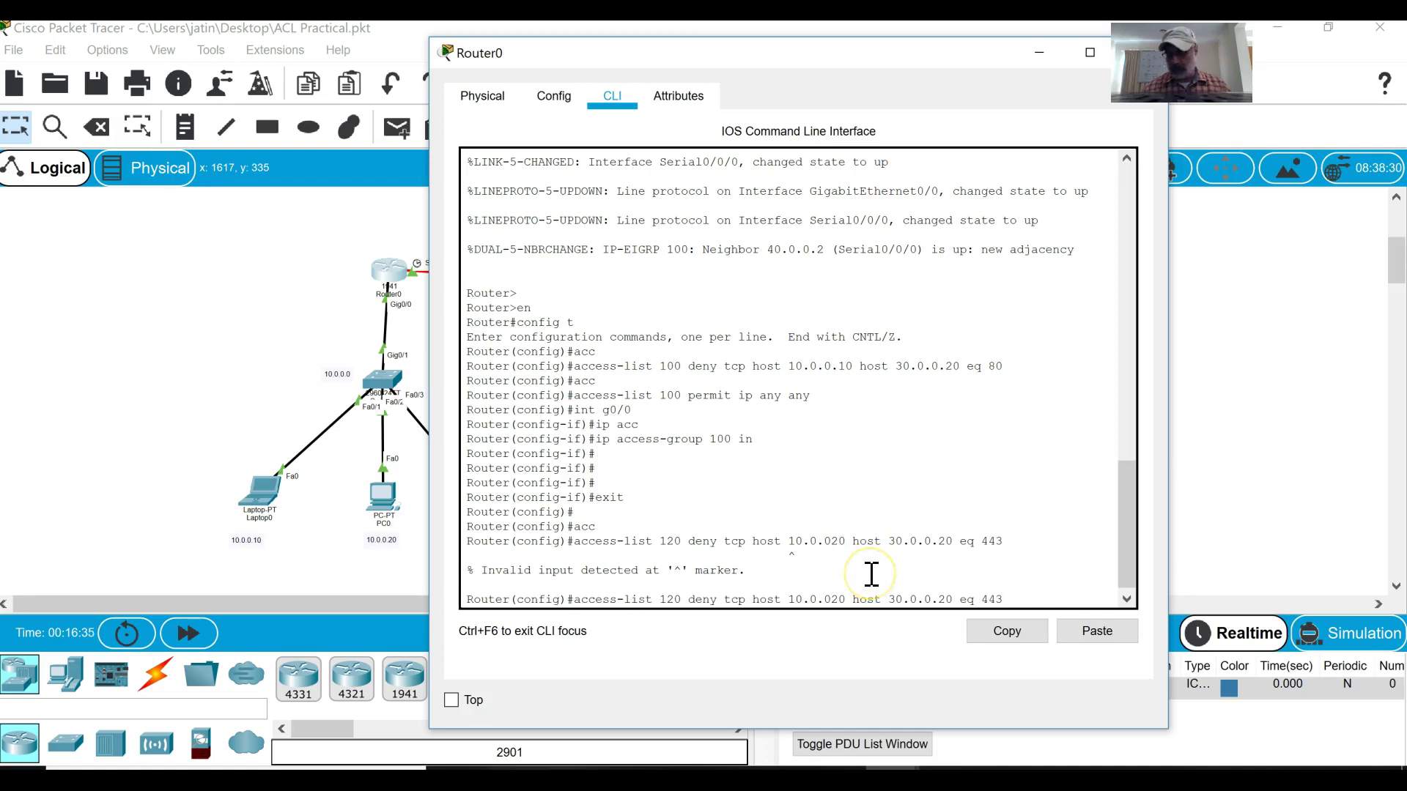
pyautogui.press('Left')
pyautogui.press('Left')
pyautogui.press('Left')
pyautogui.press('Left')
pyautogui.press('Left')
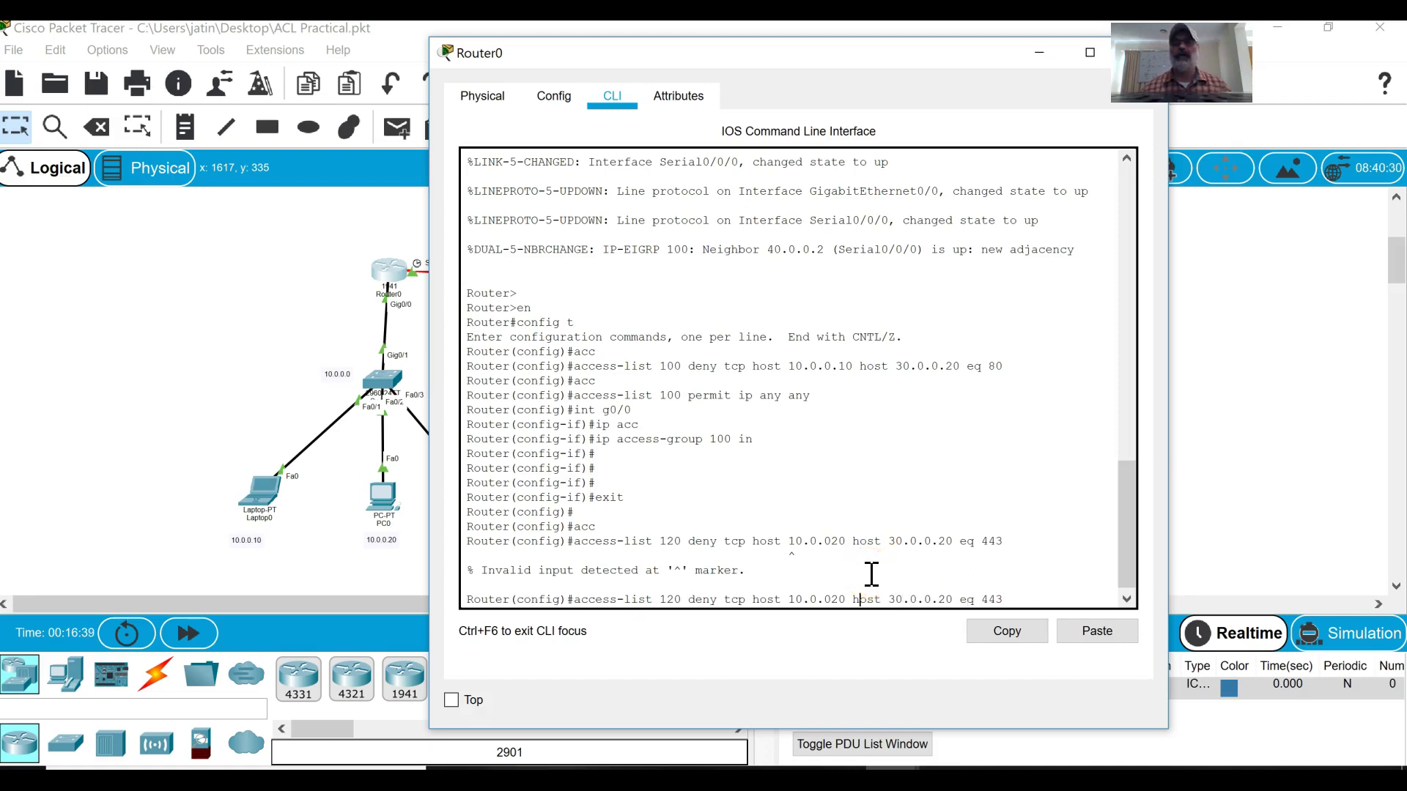
pyautogui.press('Left')
pyautogui.write('.')
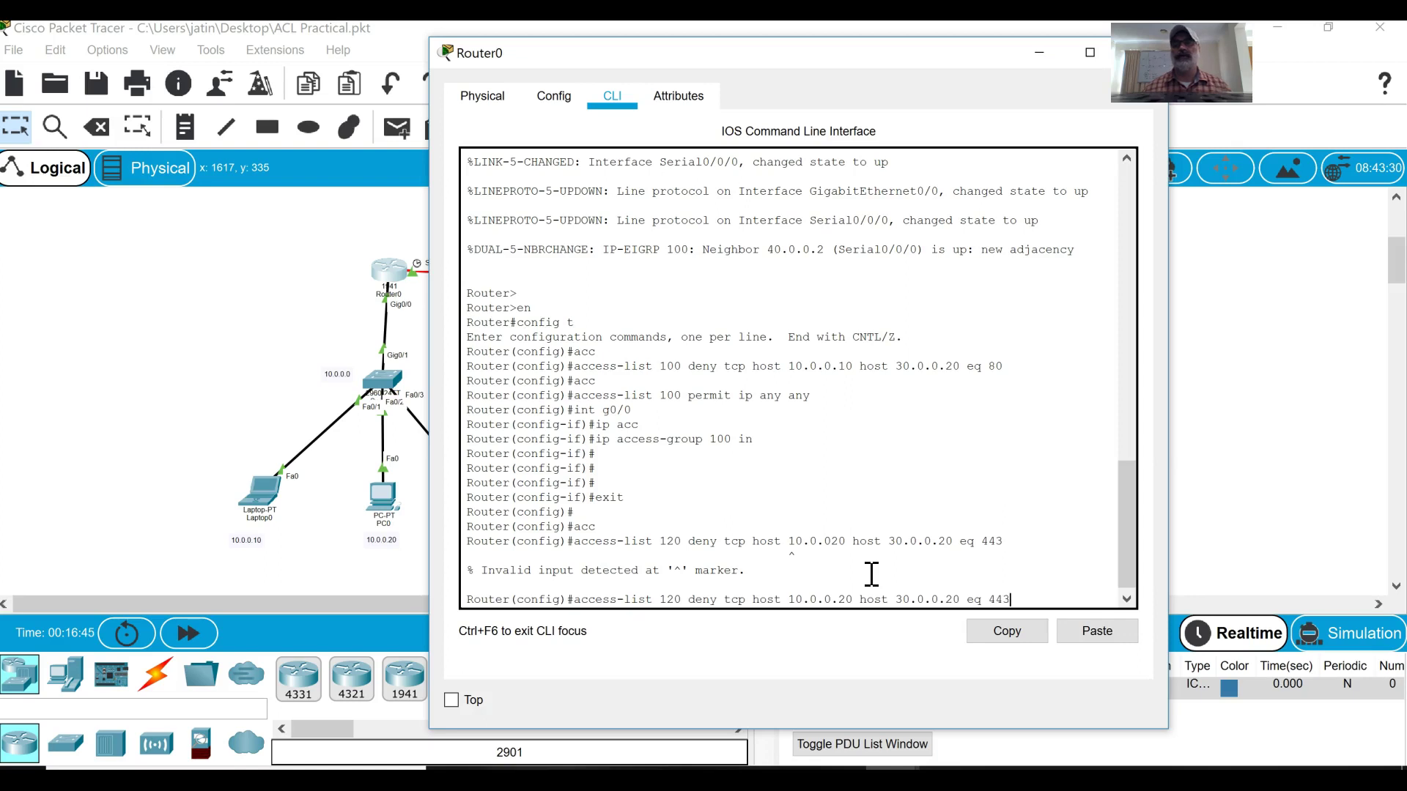
pyautogui.press('Return')
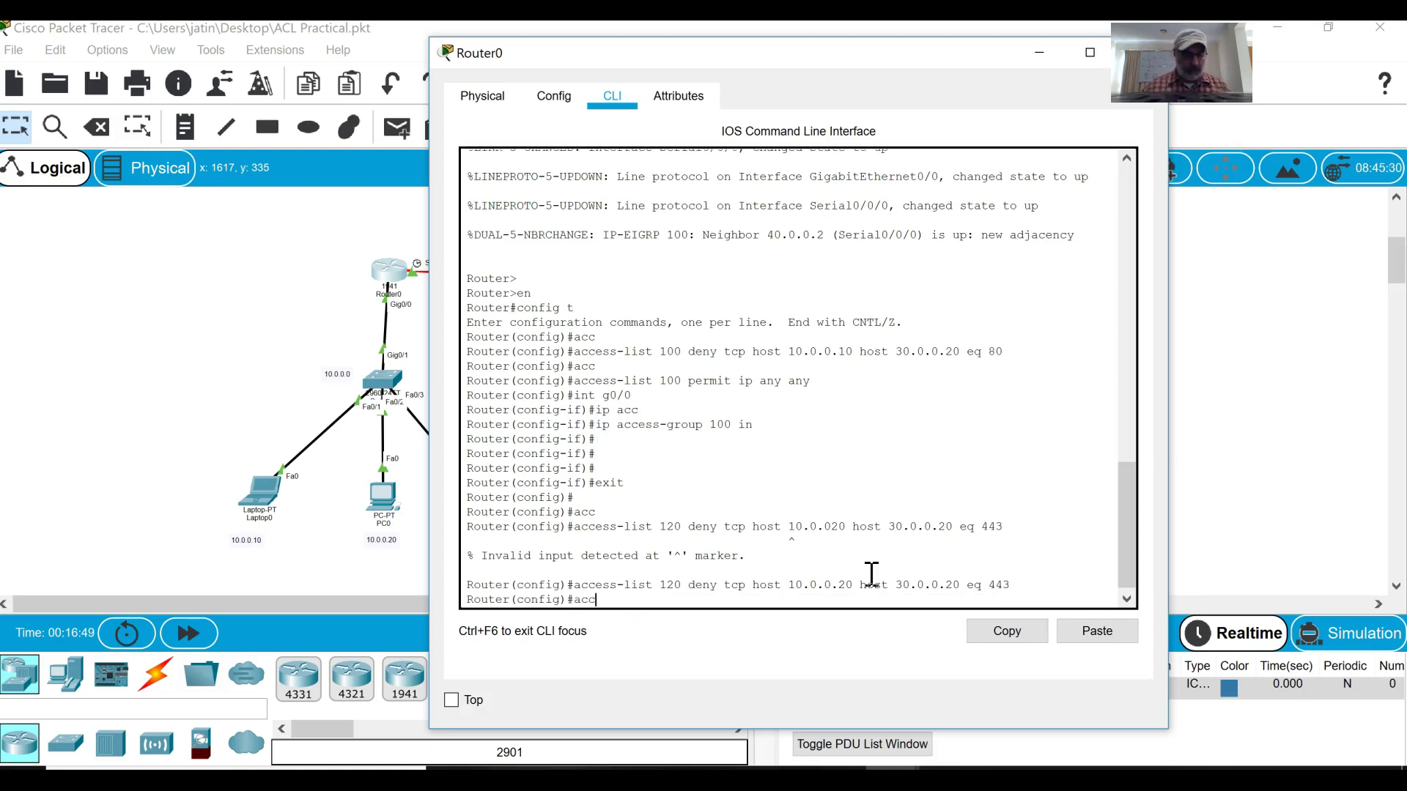
# - Add 'access-list 120 permit ip any any' and apply ACL 120 inbound on g0/0
pyautogui.write('acc')
pyautogui.press('Tab')
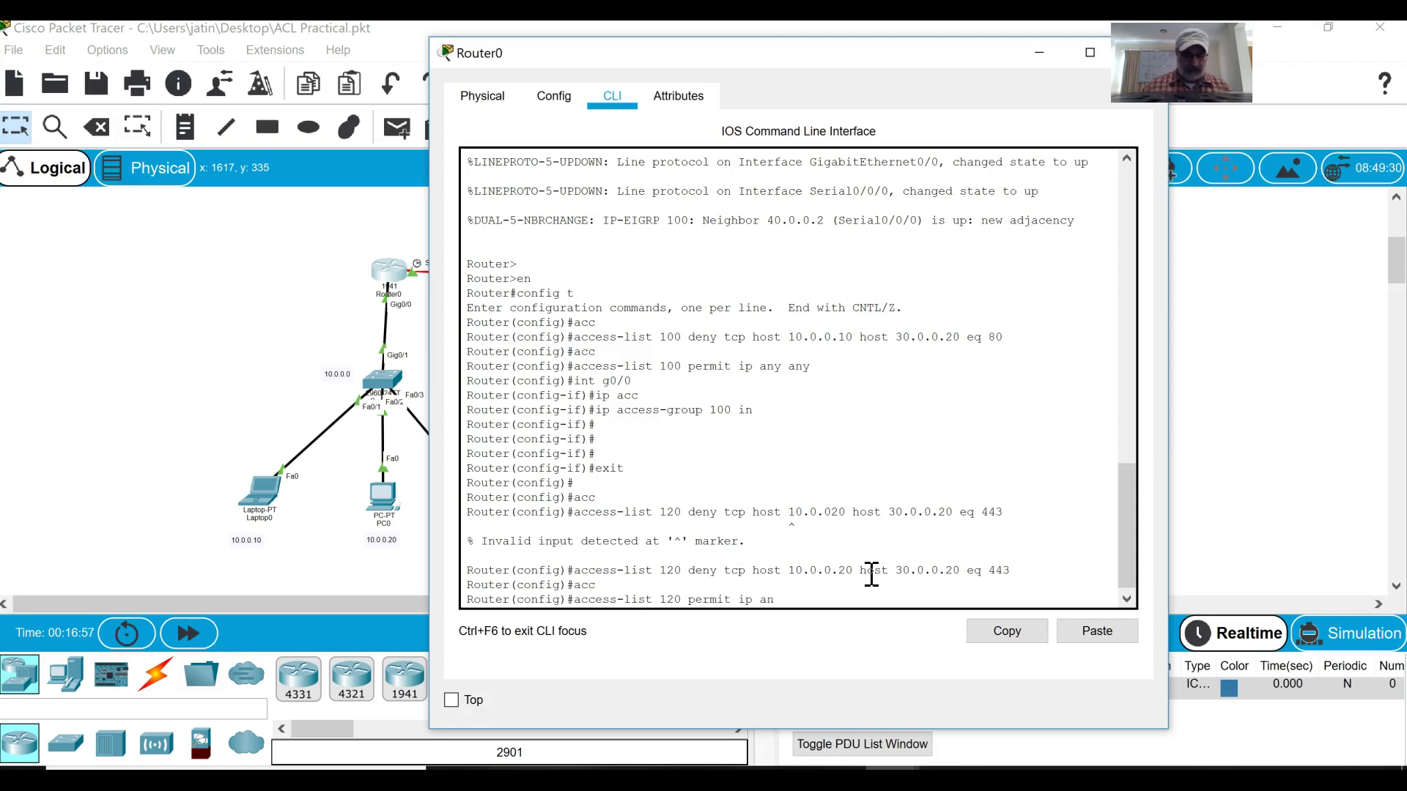
pyautogui.press('Return')
pyautogui.press('Return')
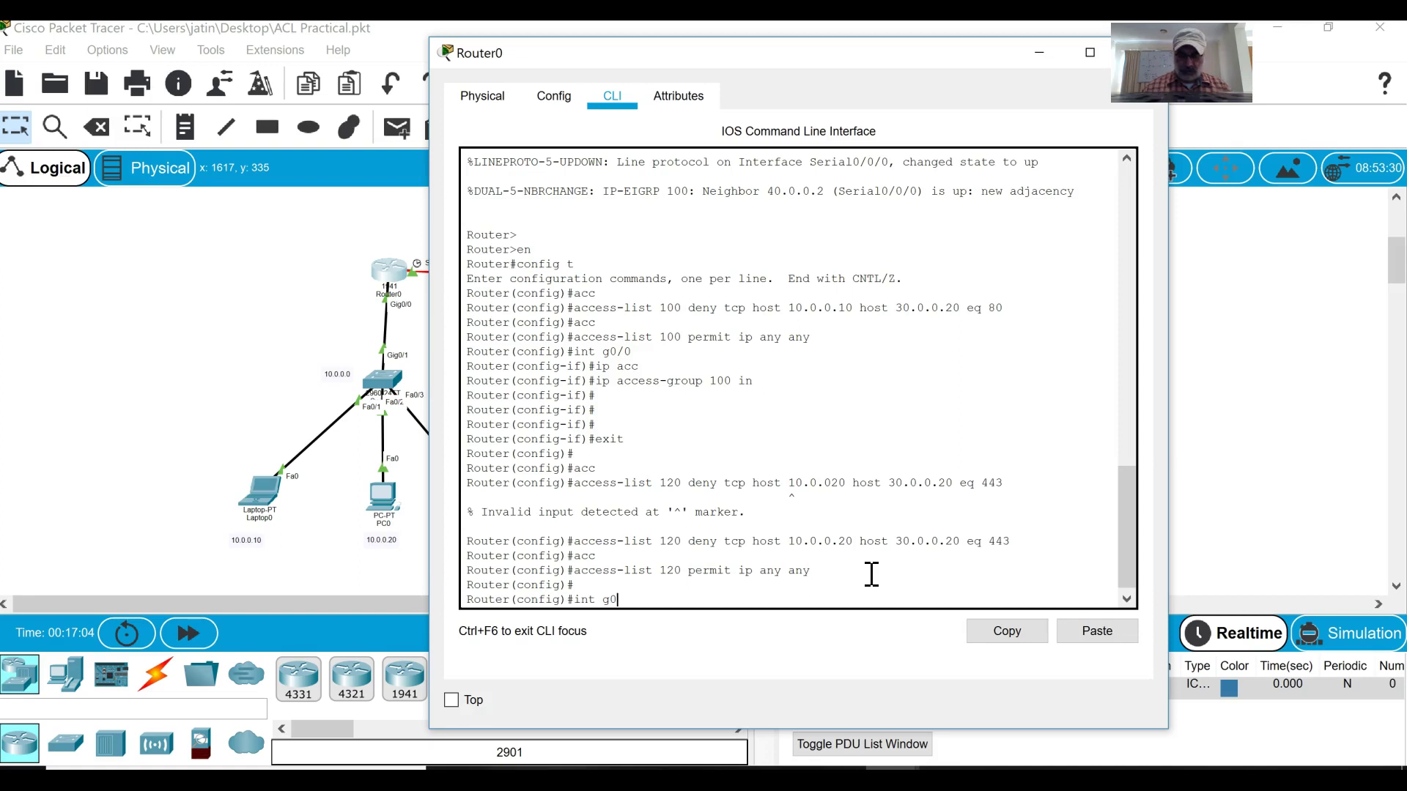
pyautogui.press('Return')
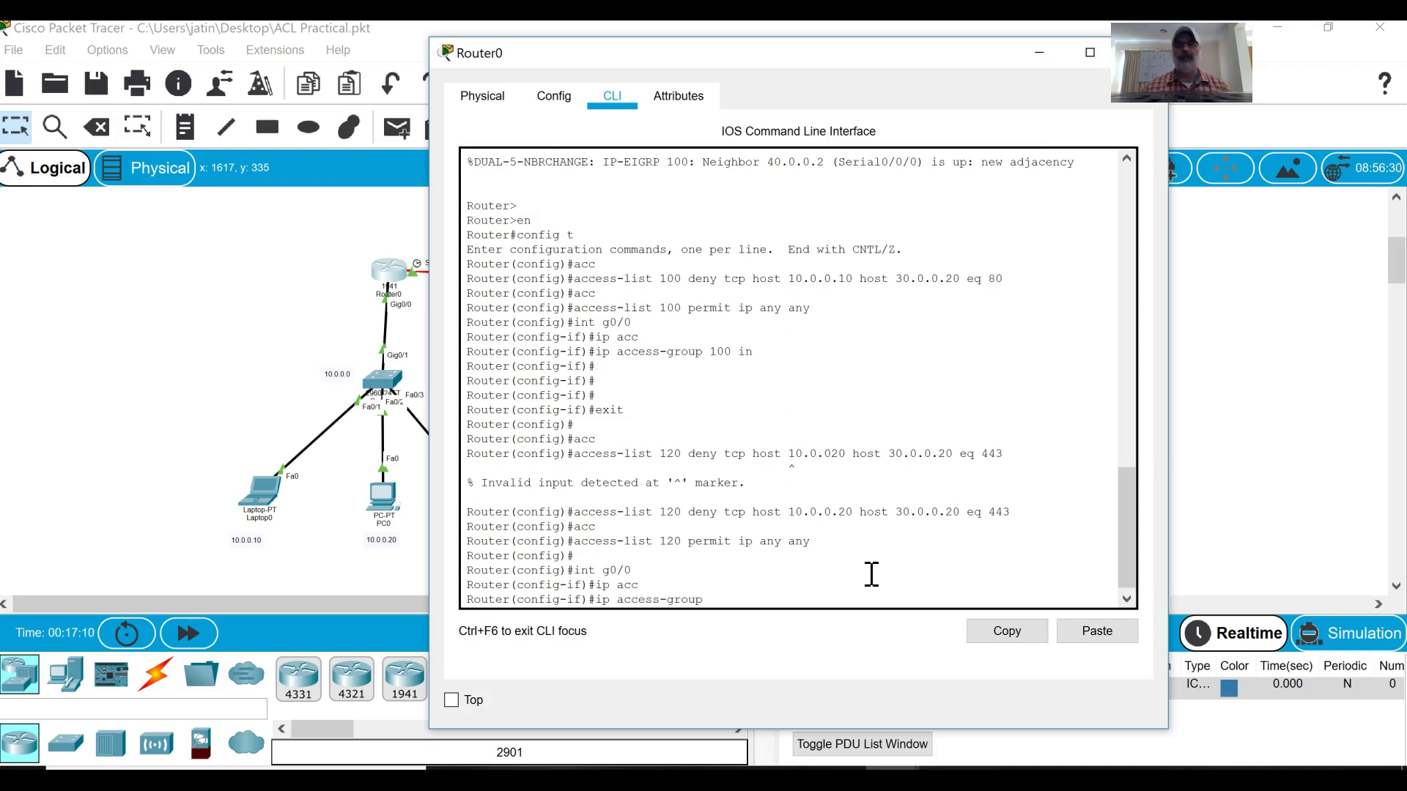
pyautogui.write('120')
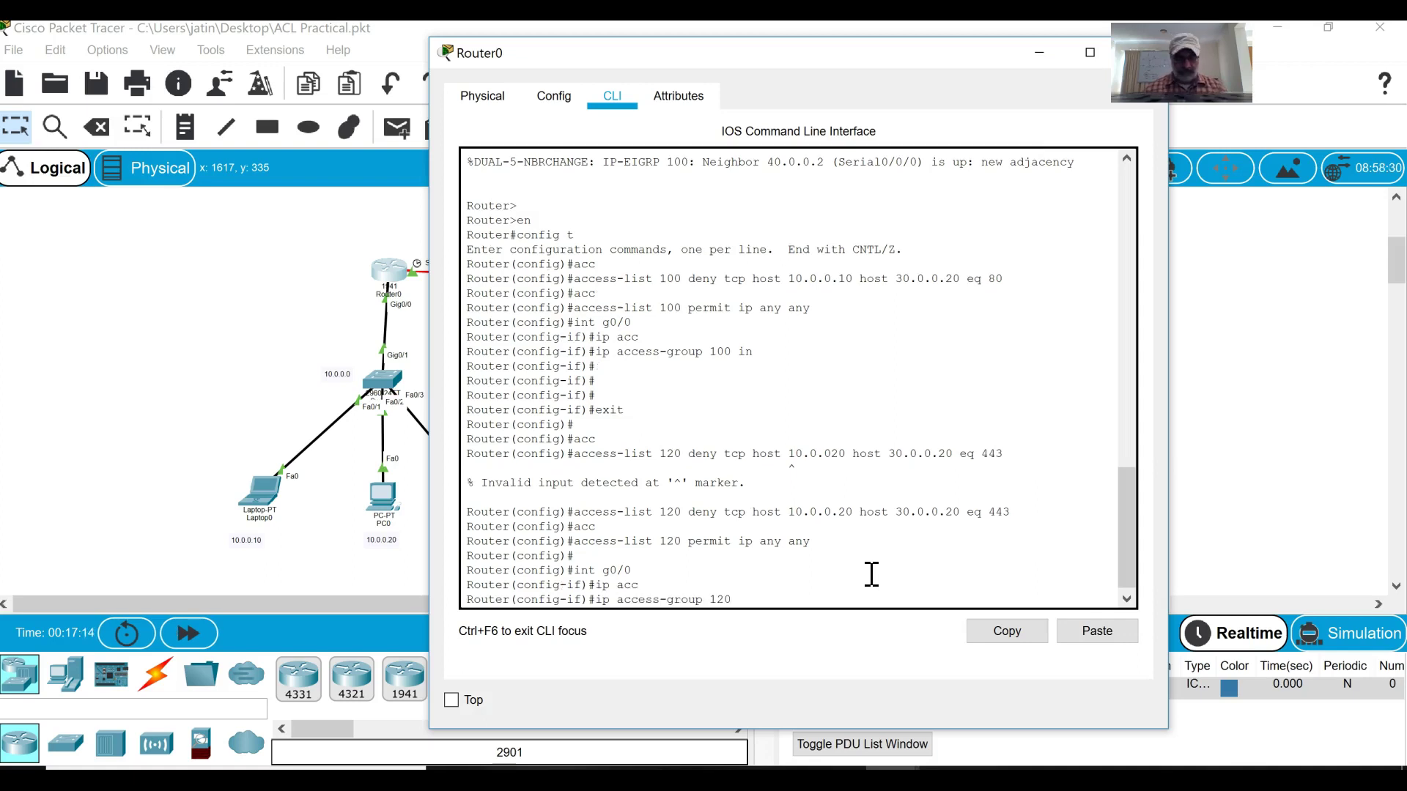
pyautogui.write(' in')
pyautogui.press('Return')
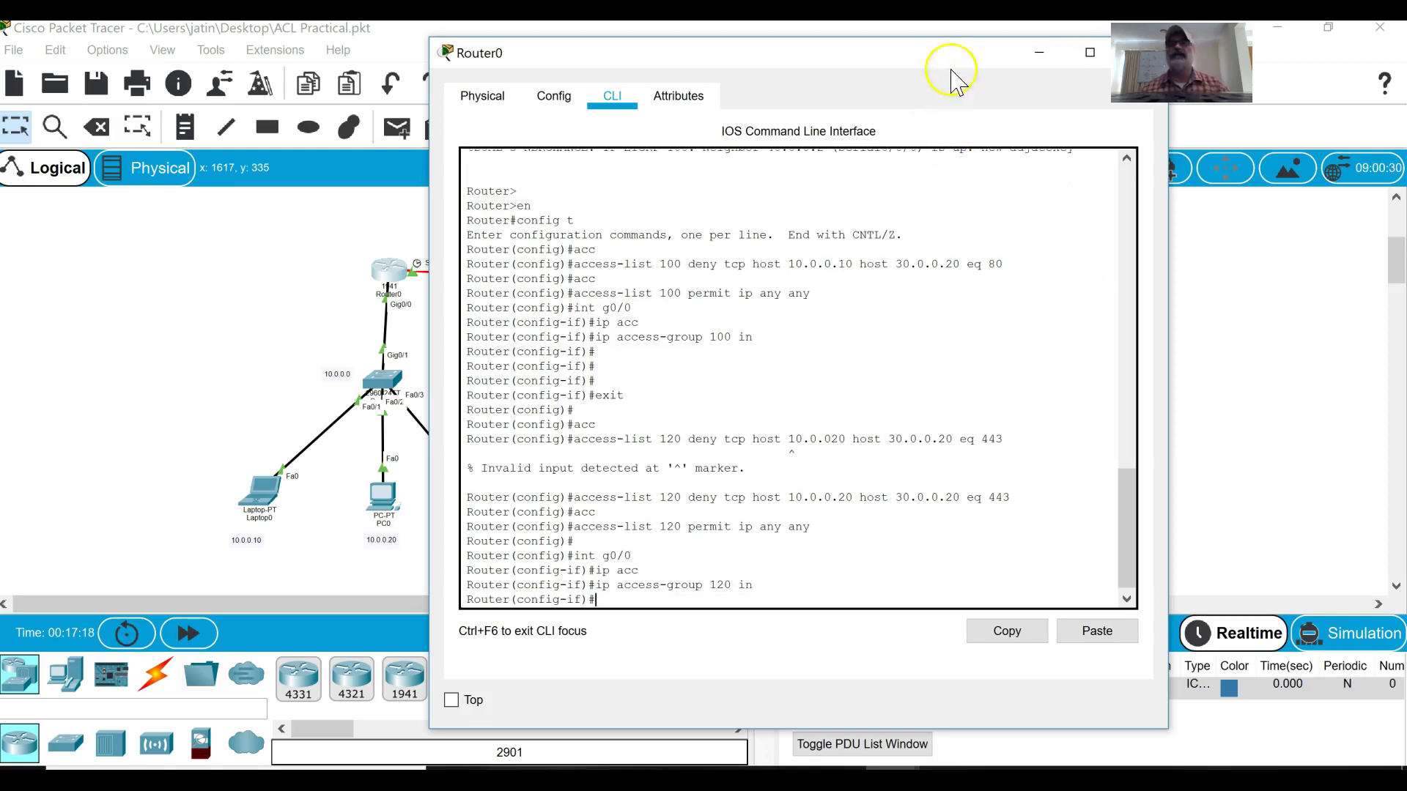
pyautogui.moveTo(960, 52); pyautogui.dragTo(744, 93)
# - Close Router0's window and bring up PC0's Web Browser in a widened window
pyautogui.click(922, 93)
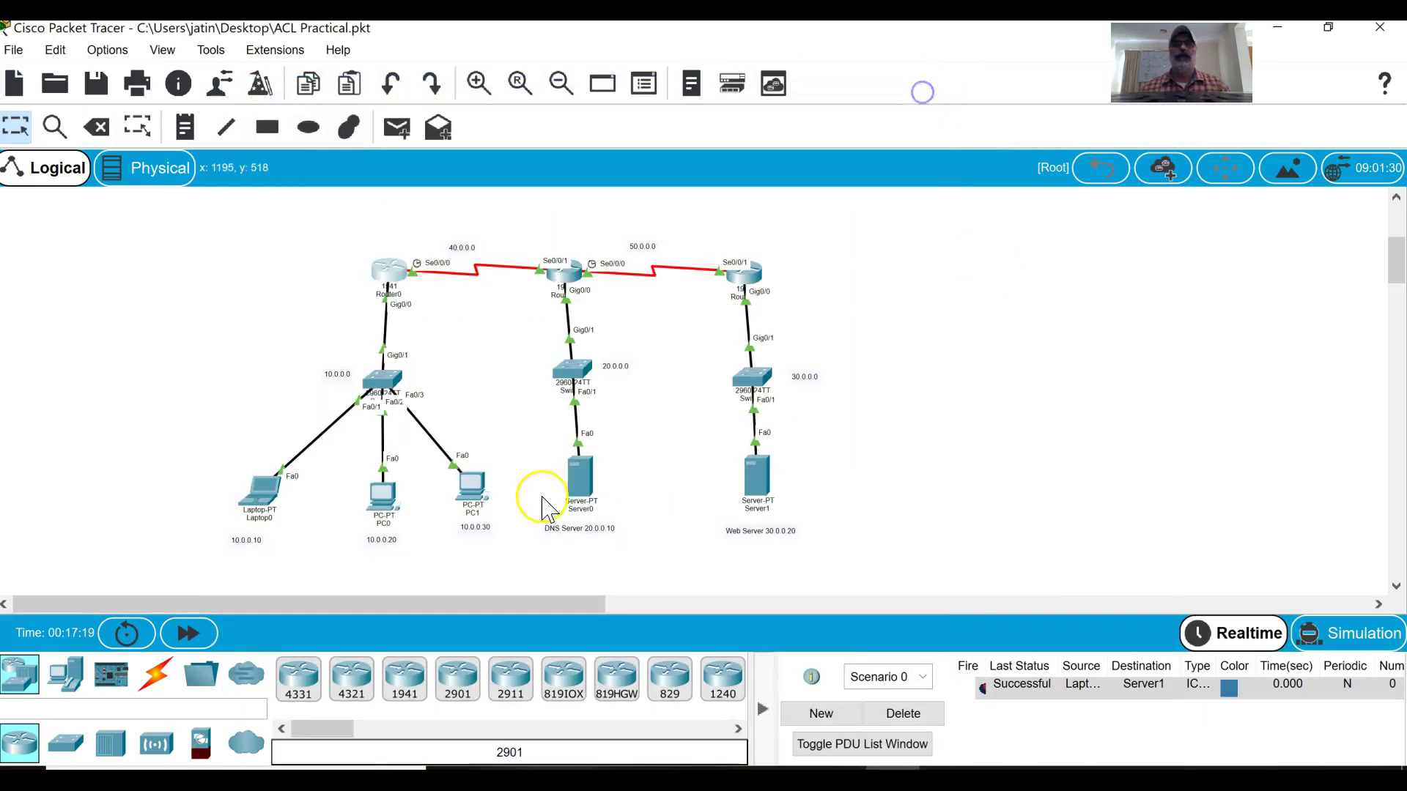
pyautogui.click(386, 497)
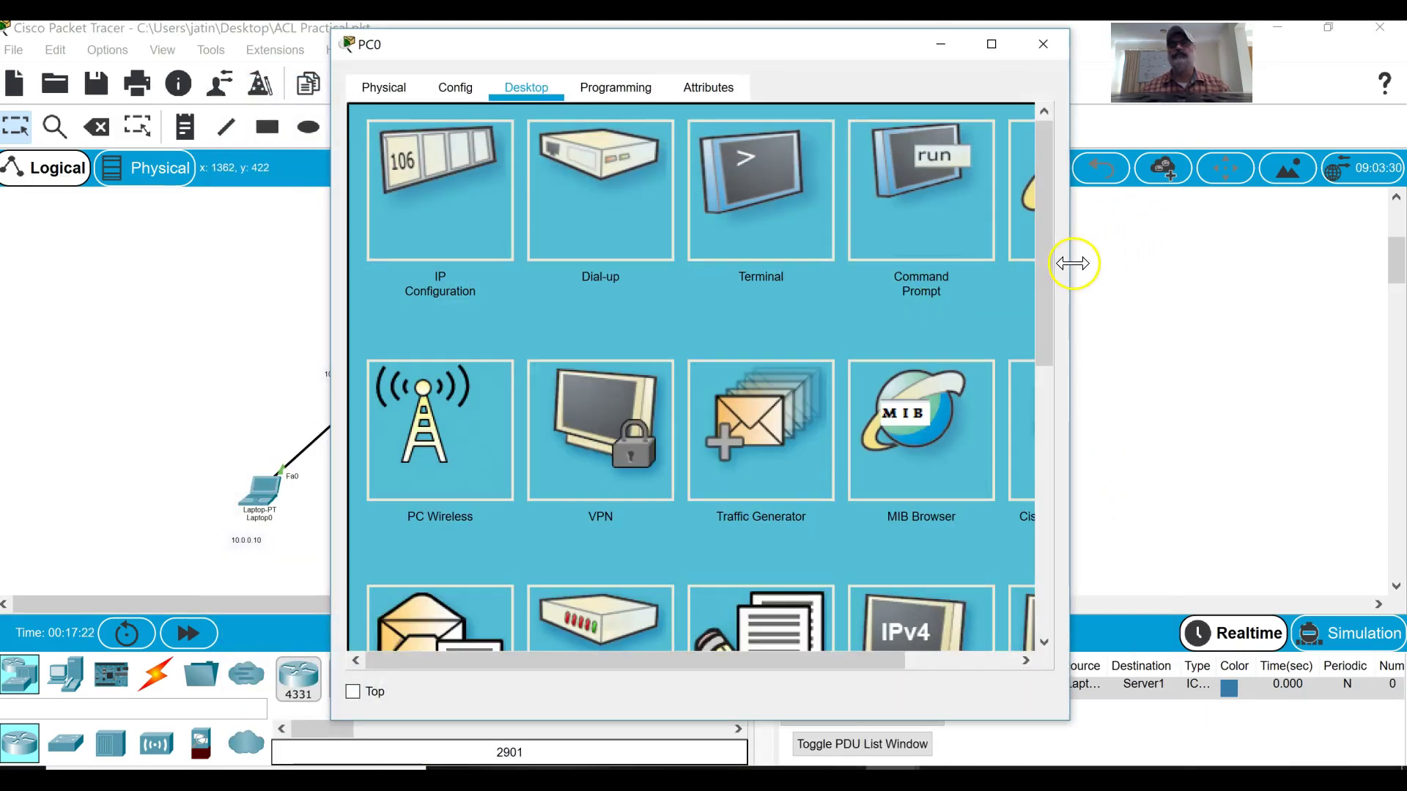
pyautogui.moveTo(1072, 263); pyautogui.dragTo(1350, 258)
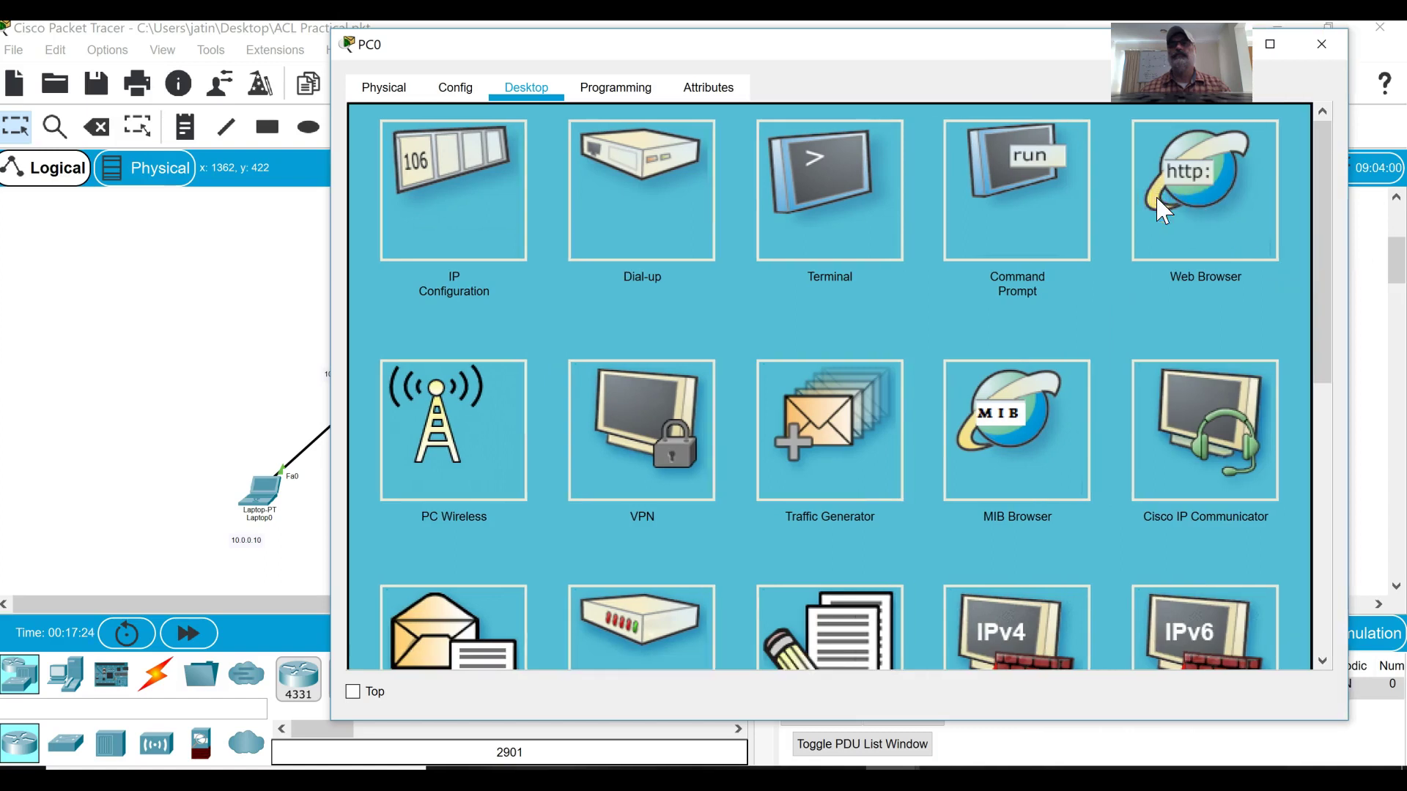
pyautogui.click(1172, 199)
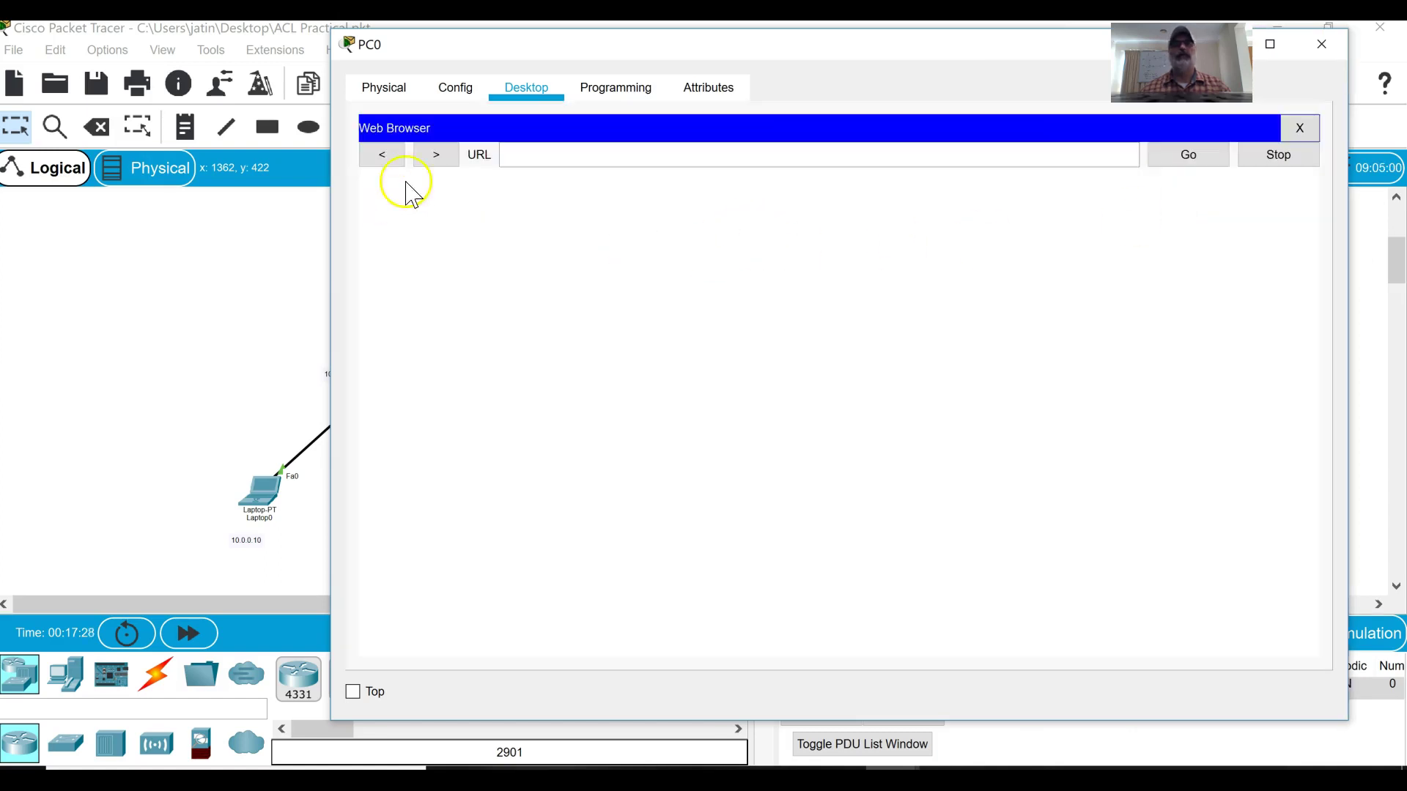
pyautogui.click(546, 154)
pyautogui.write('www.abc.com')
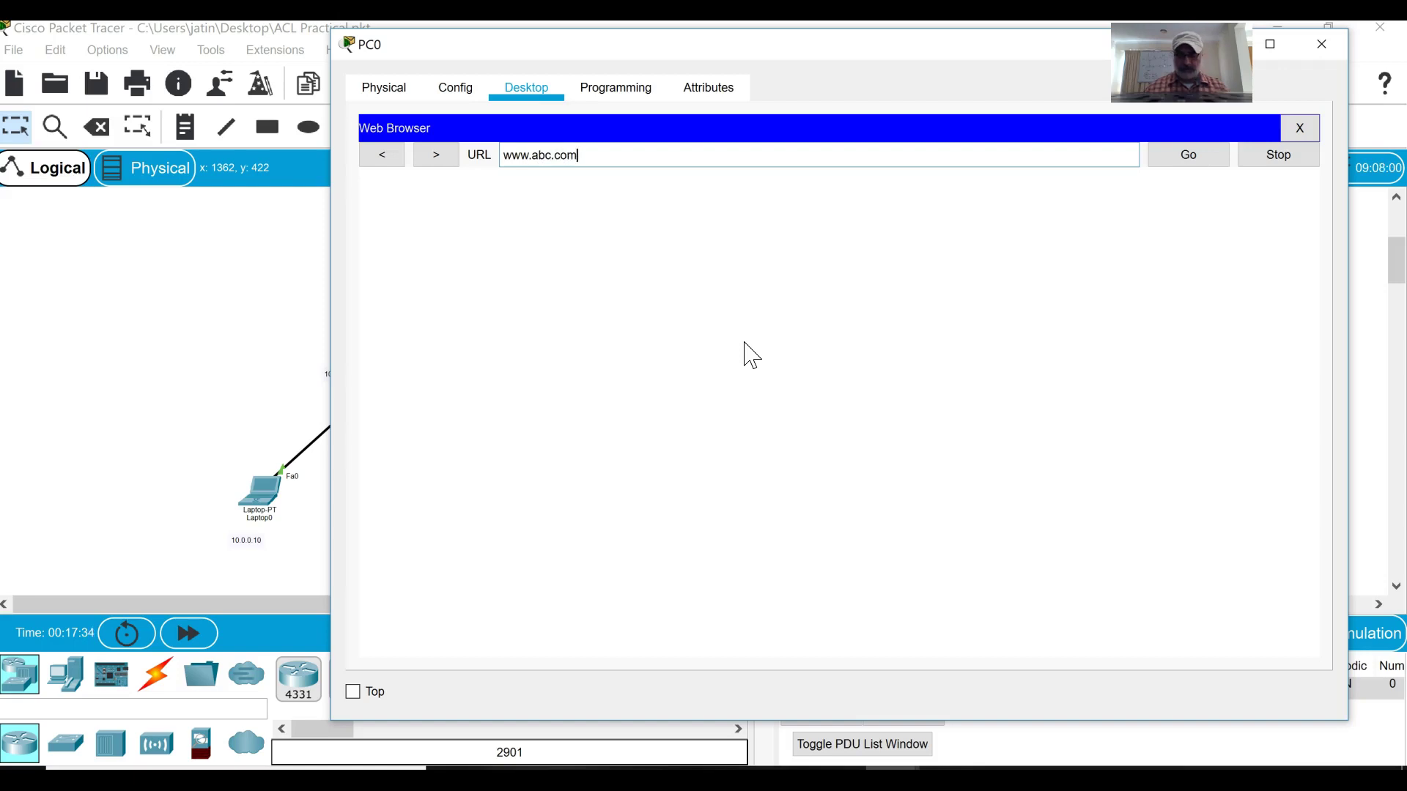
pyautogui.press('Return')
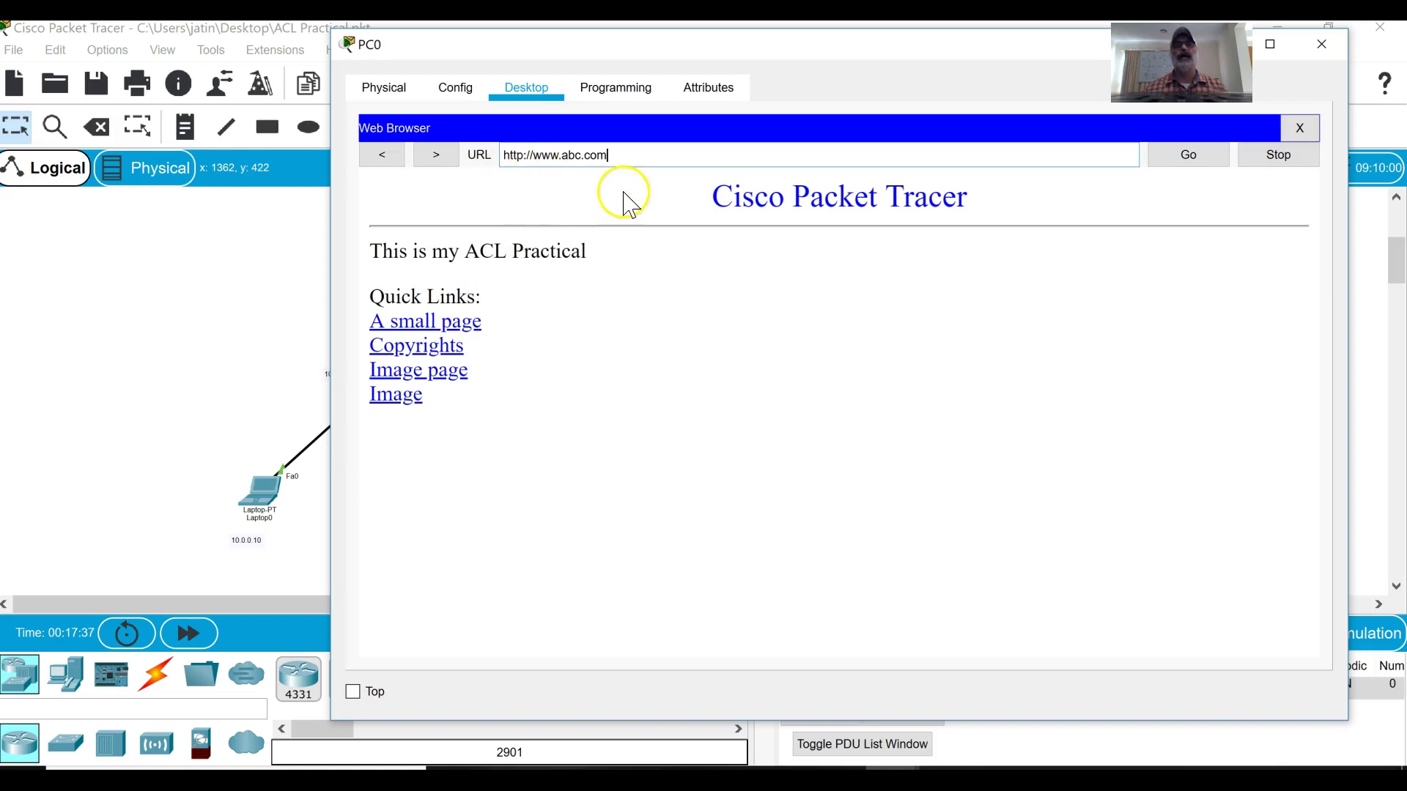
pyautogui.click(525, 155)
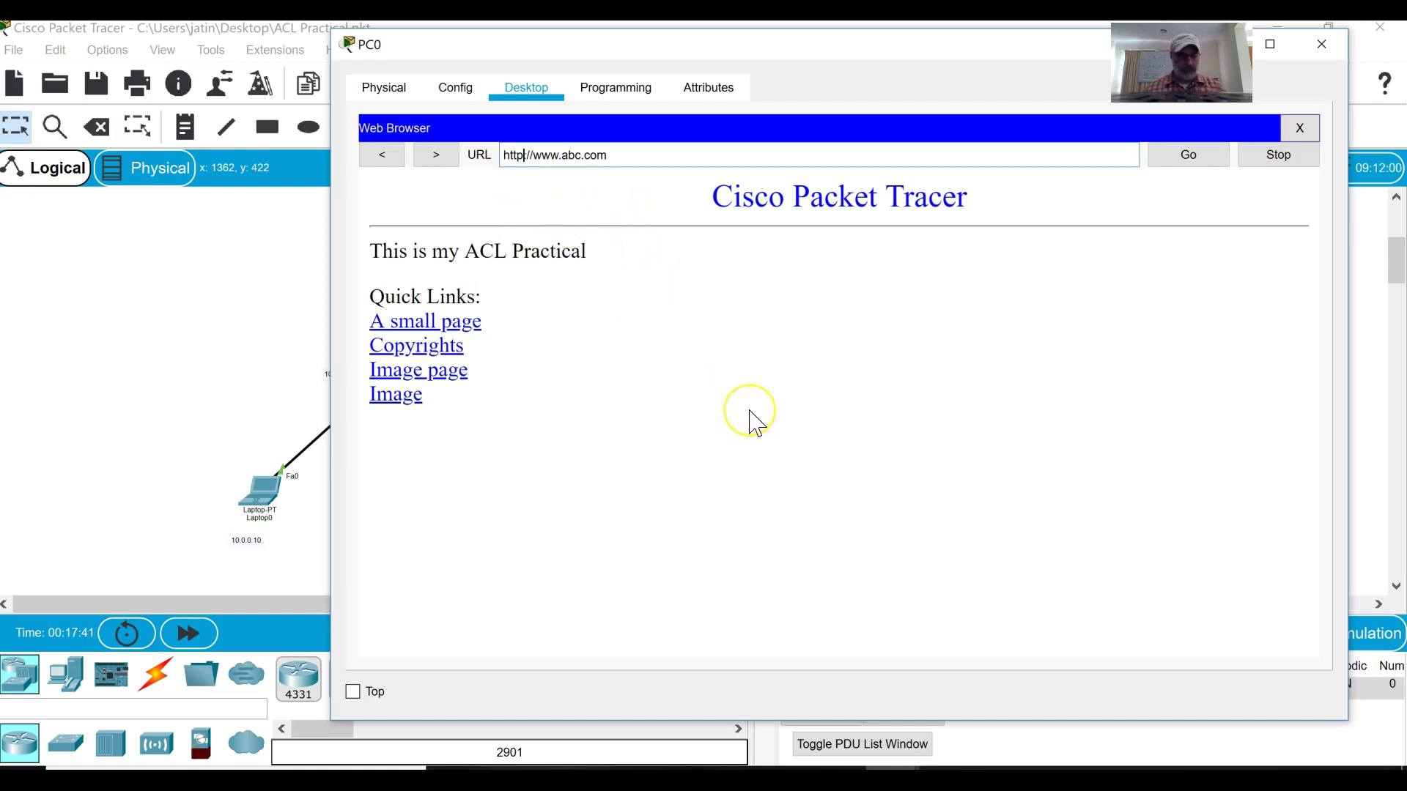
pyautogui.write('s')
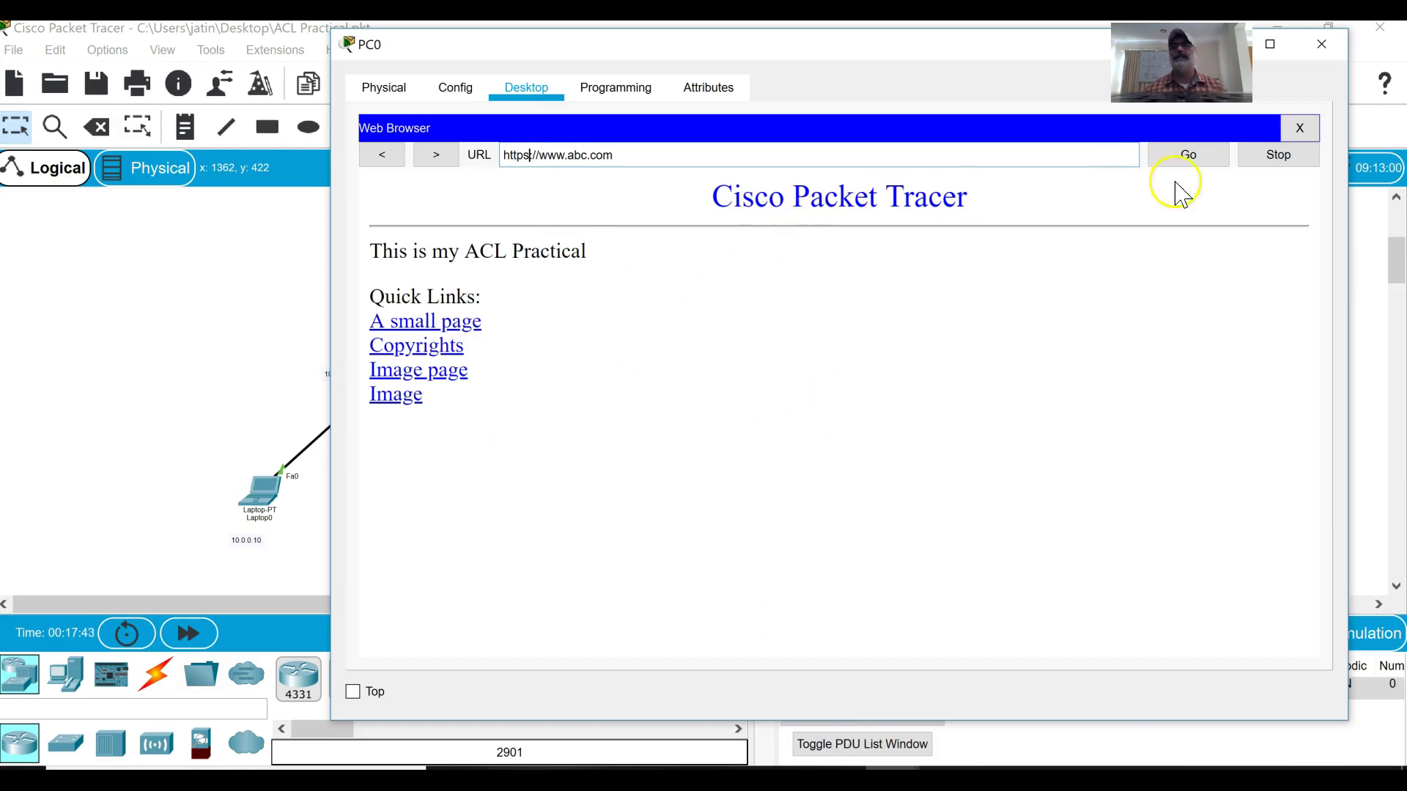
pyautogui.click(1193, 160)
pyautogui.click(1193, 159)
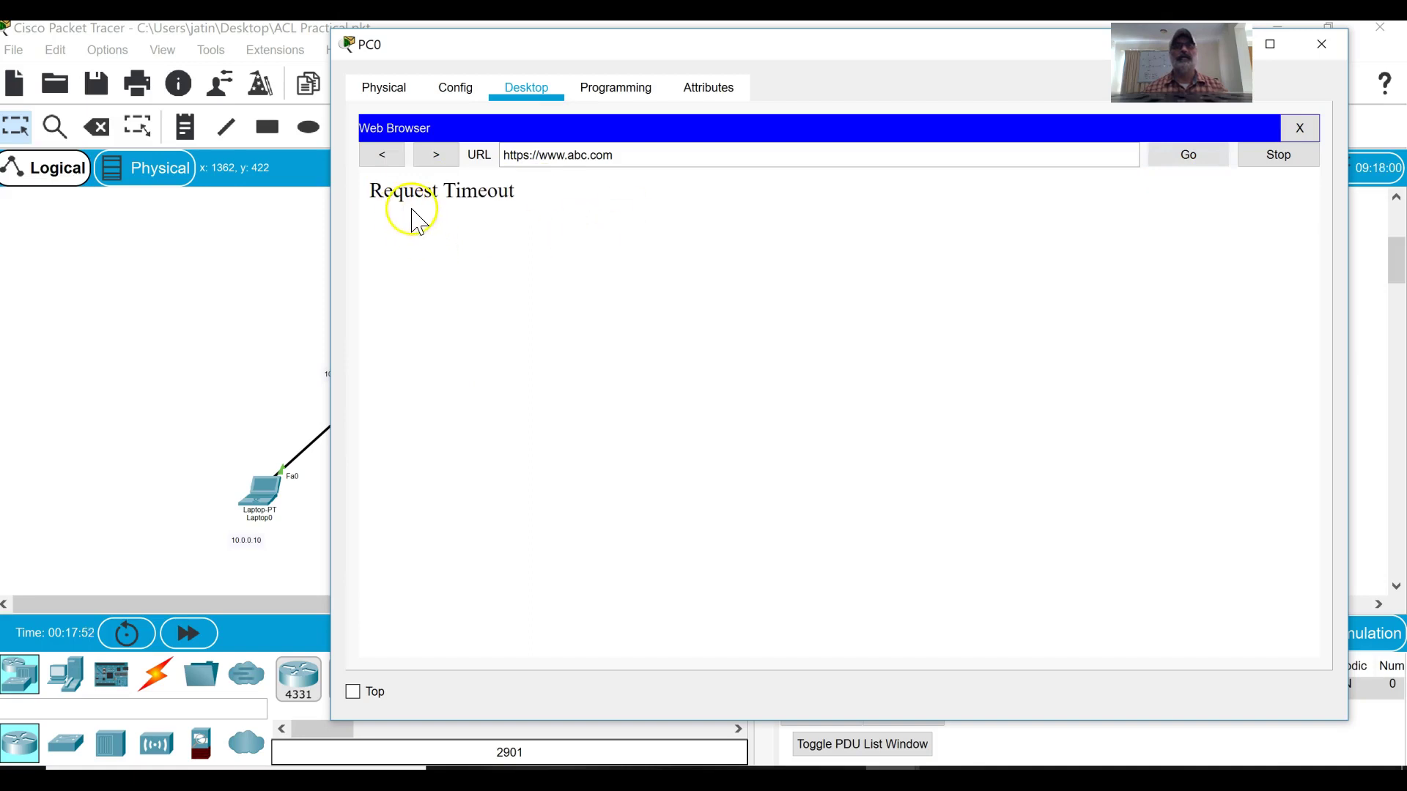
pyautogui.click(1300, 128)
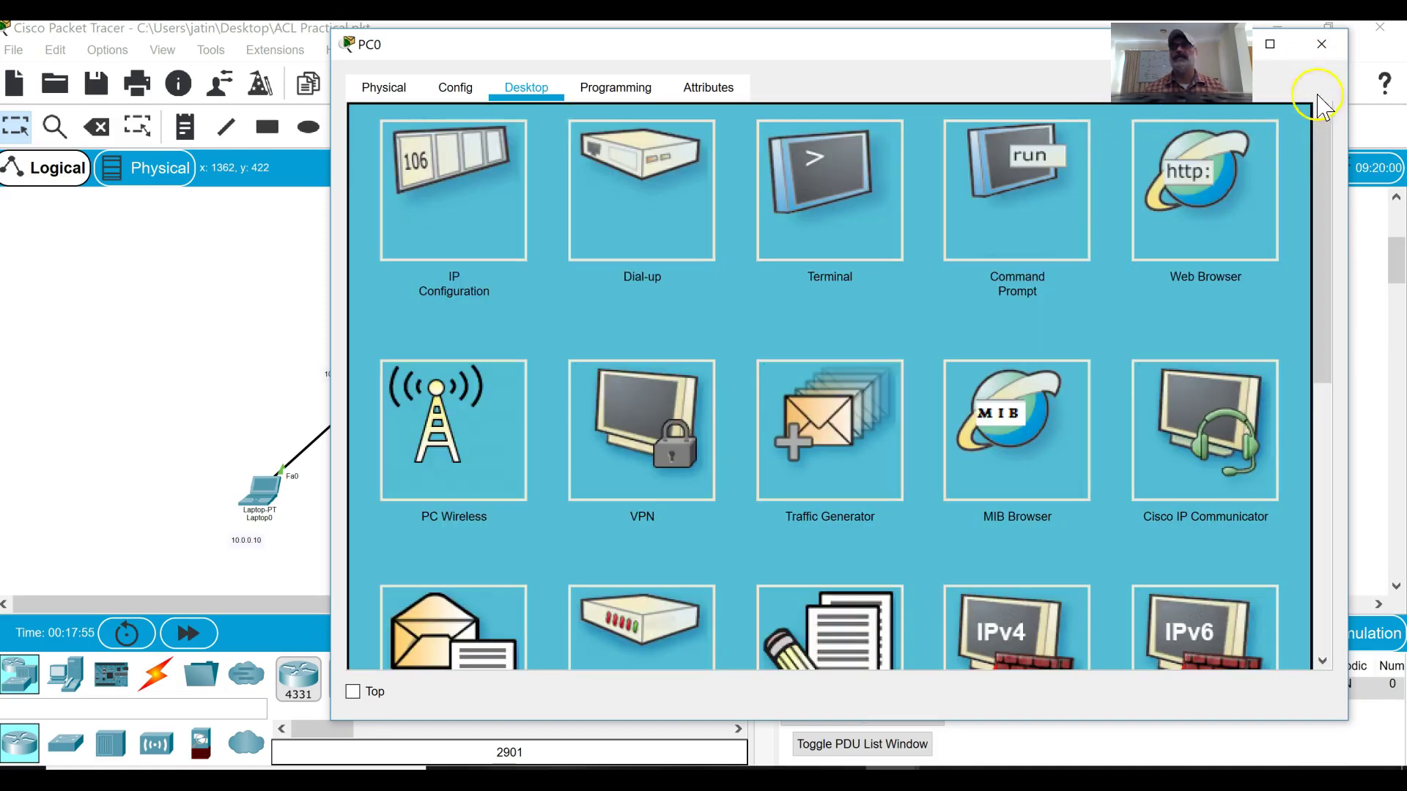
pyautogui.click(1320, 45)
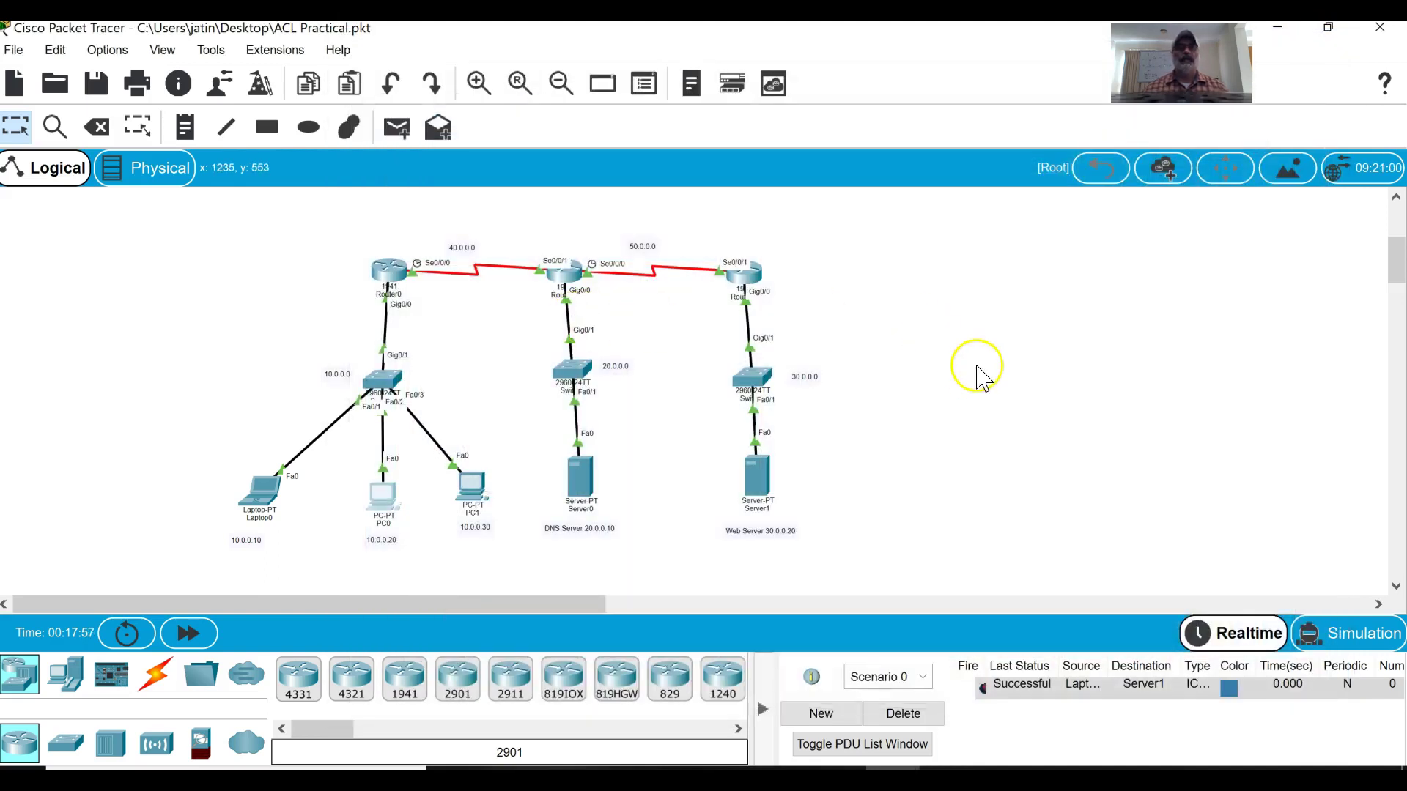